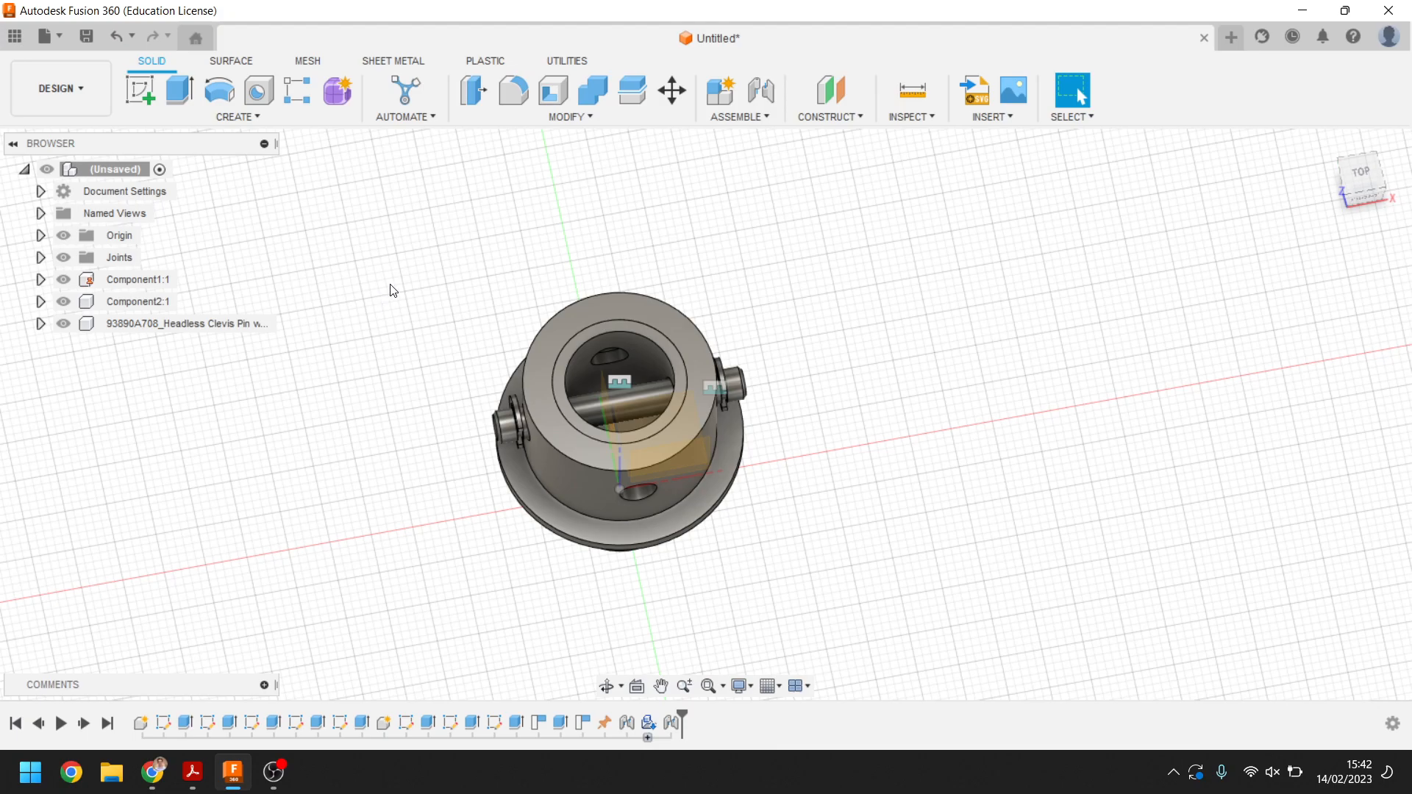
# Switch to the Animation workspace
pyautogui.click(76, 102)
pyautogui.moveTo(79, 324)
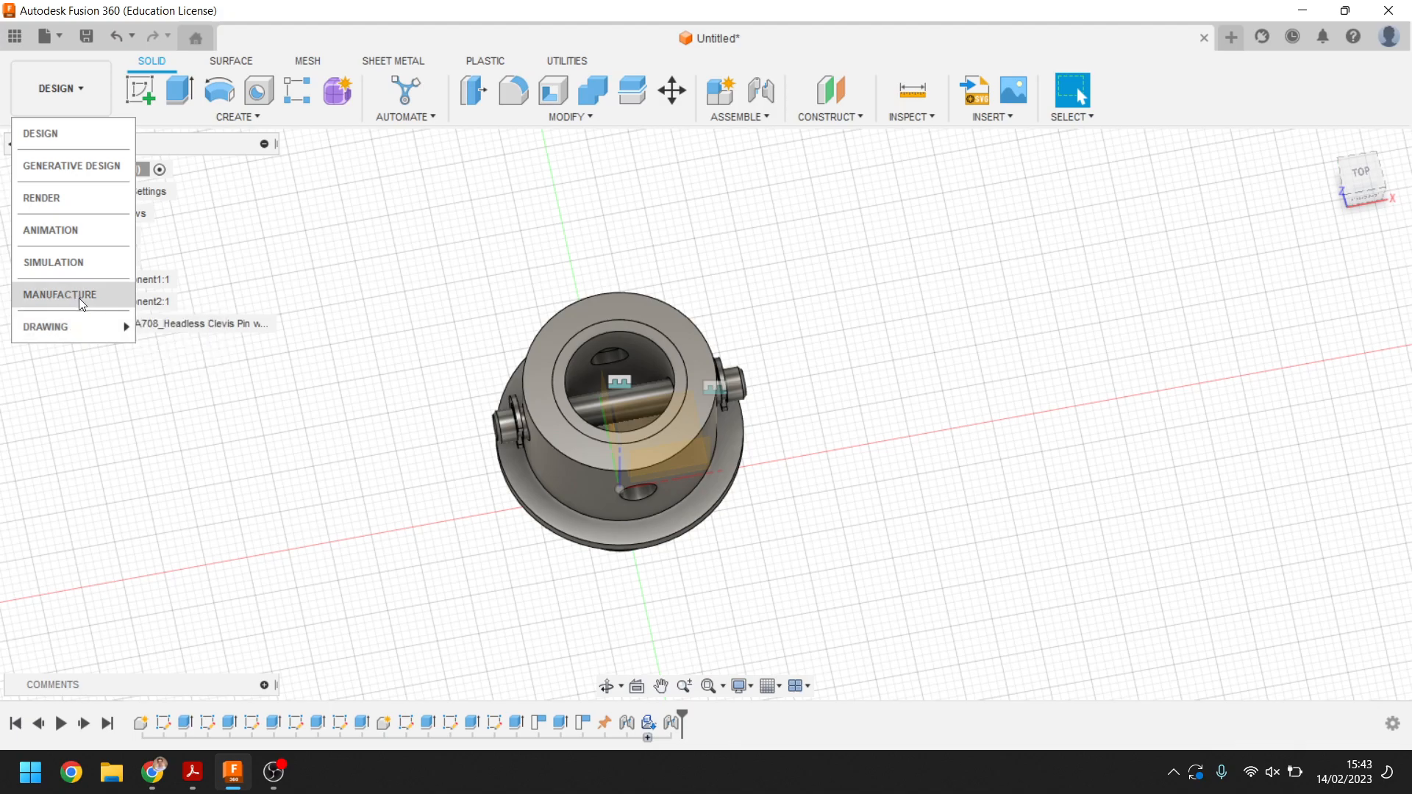
pyautogui.click(76, 233)
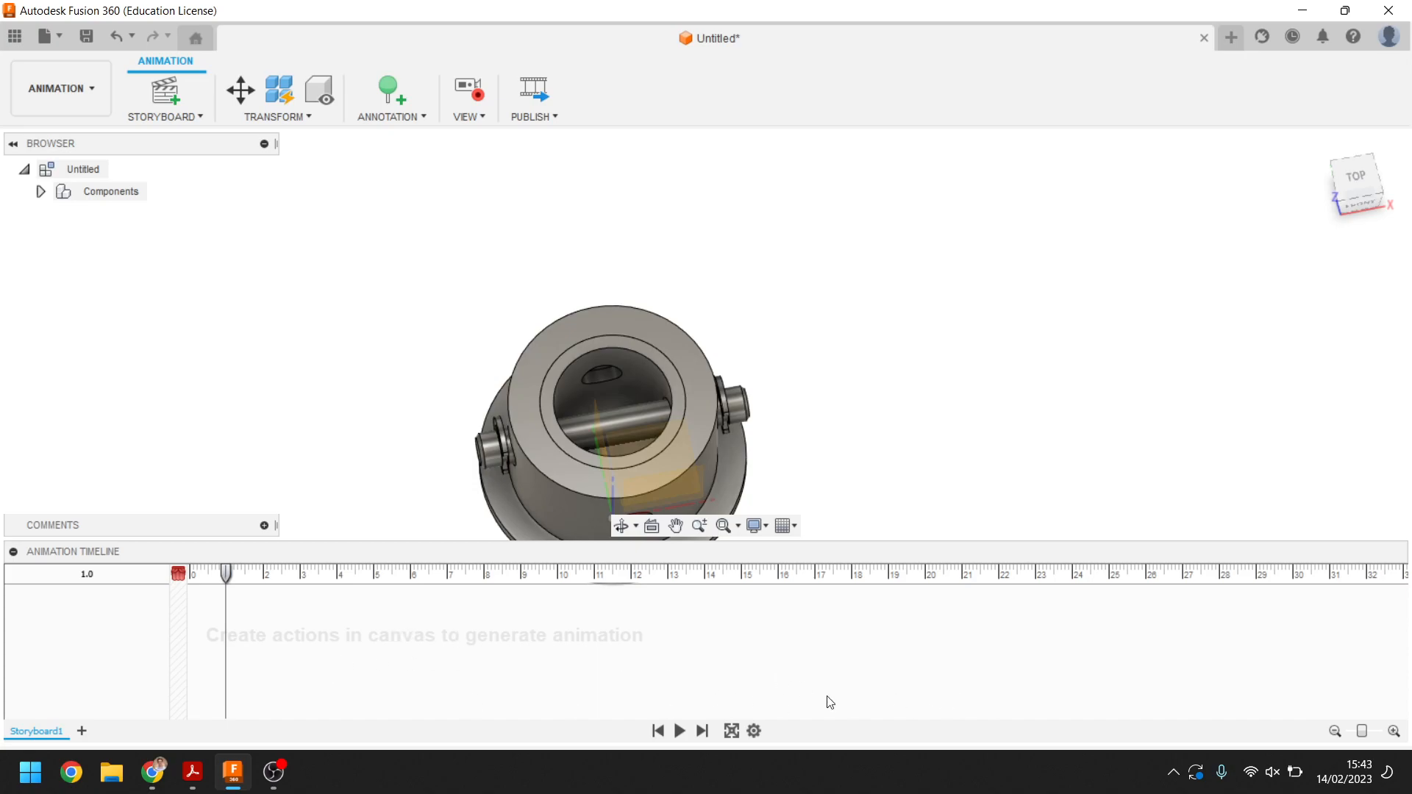
# Orbit the model to a front view, creating a camera view action at the start of the timeline
pyautogui.keyDown('shift'); pyautogui.moveTo(850, 287); pyautogui.dragTo(851, 202, button='middle'); pyautogui.keyUp('shift')
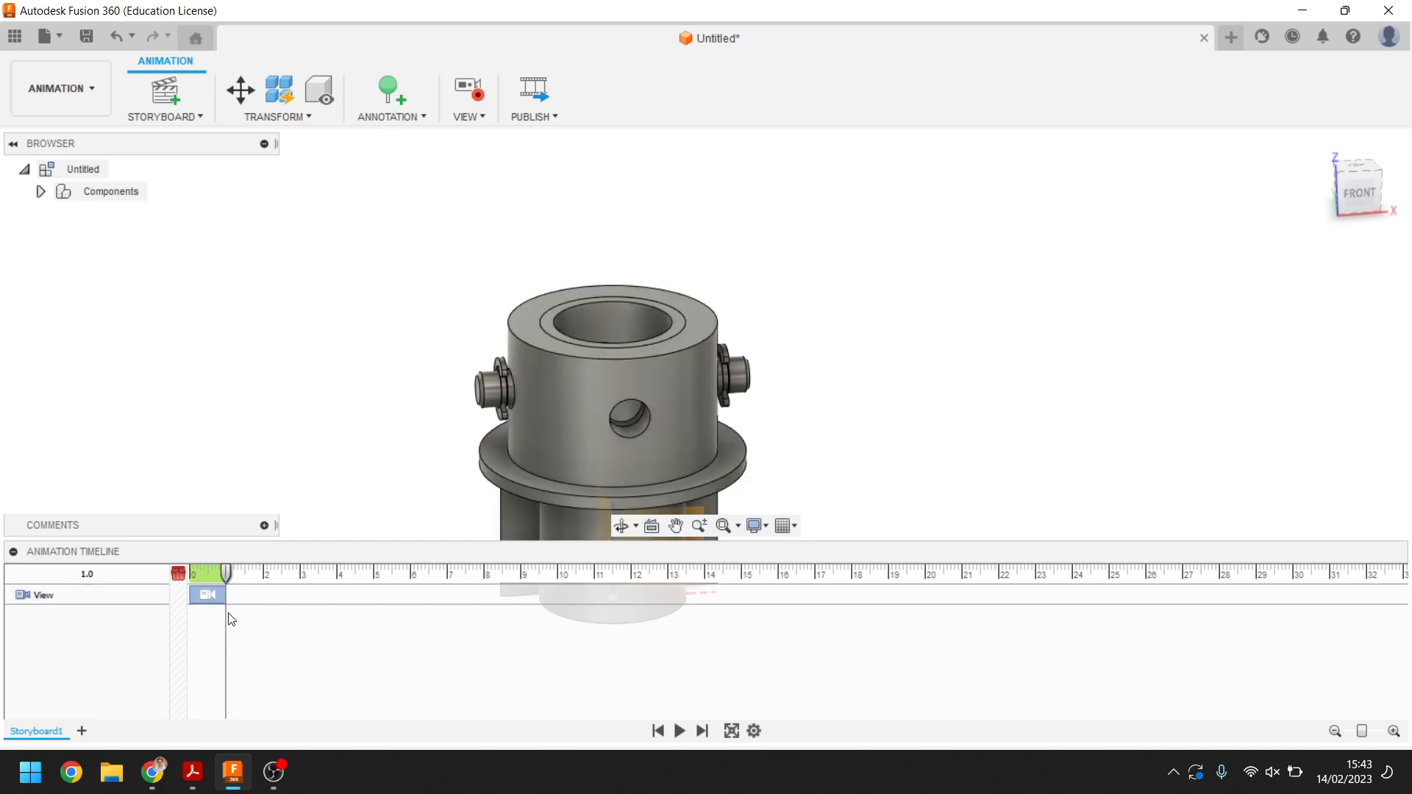
pyautogui.click(211, 596)
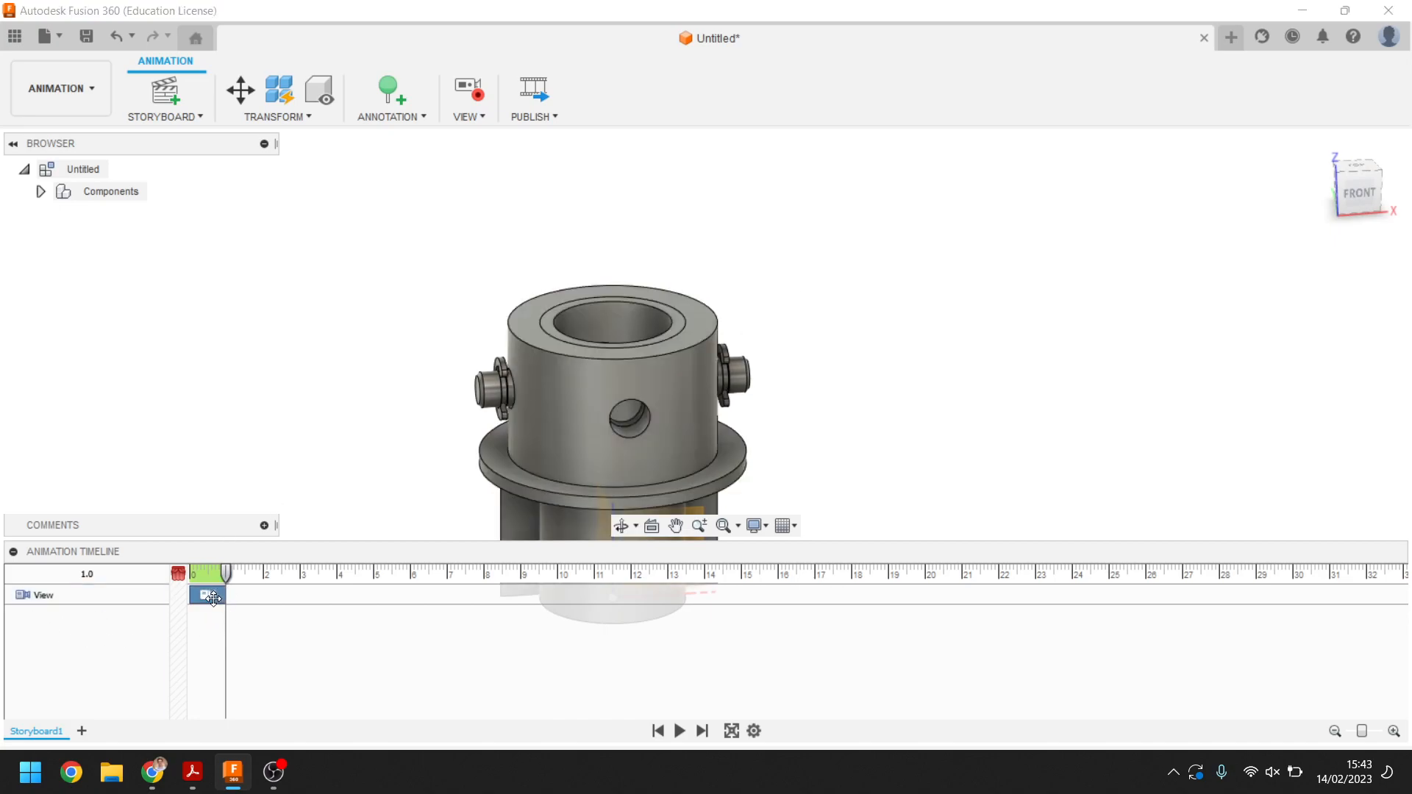
# Try adding a second view action by moving the playhead to 9.2 s and orbiting, then delete it
pyautogui.moveTo(227, 572); pyautogui.dragTo(527, 573)
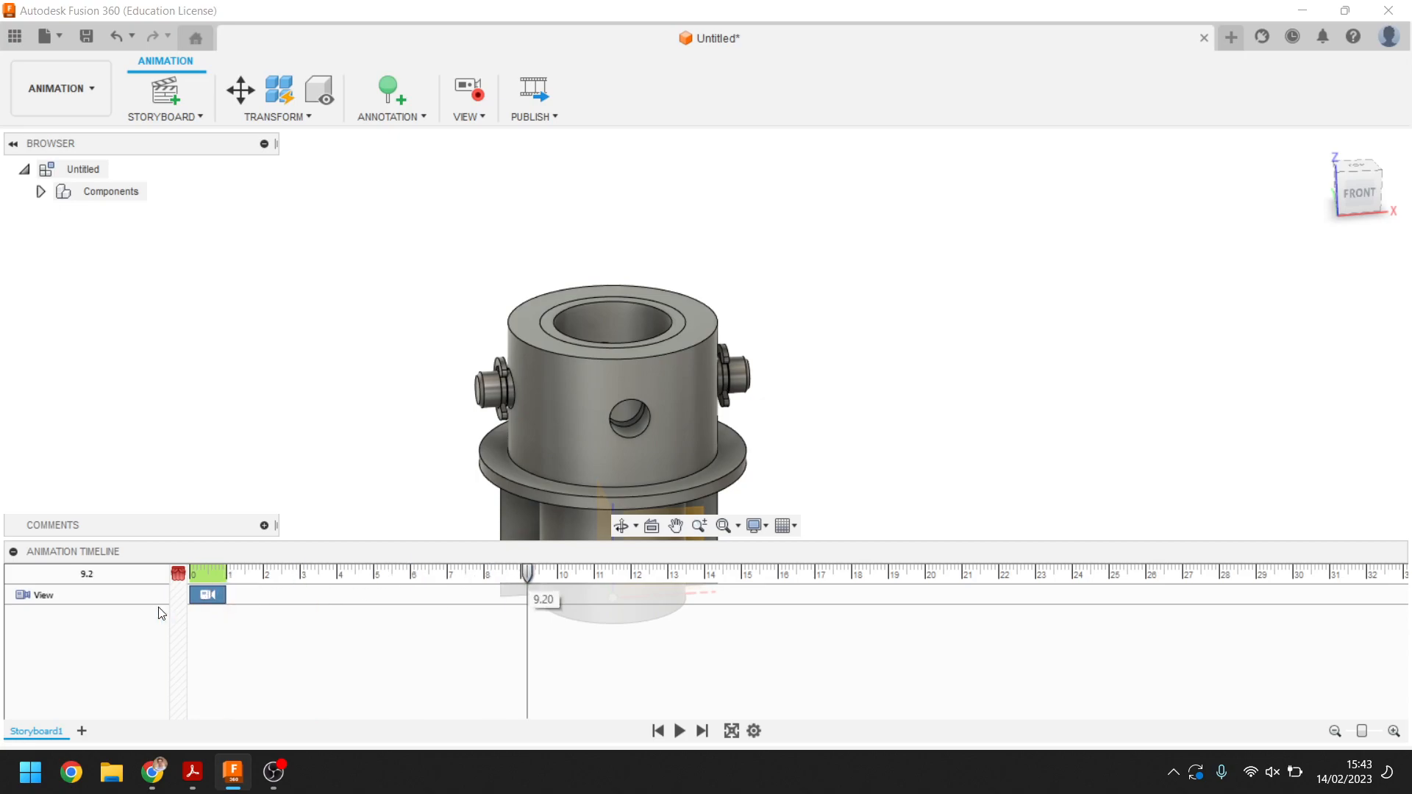
pyautogui.moveTo(330, 409); pyautogui.dragTo(346, 302, button='middle')
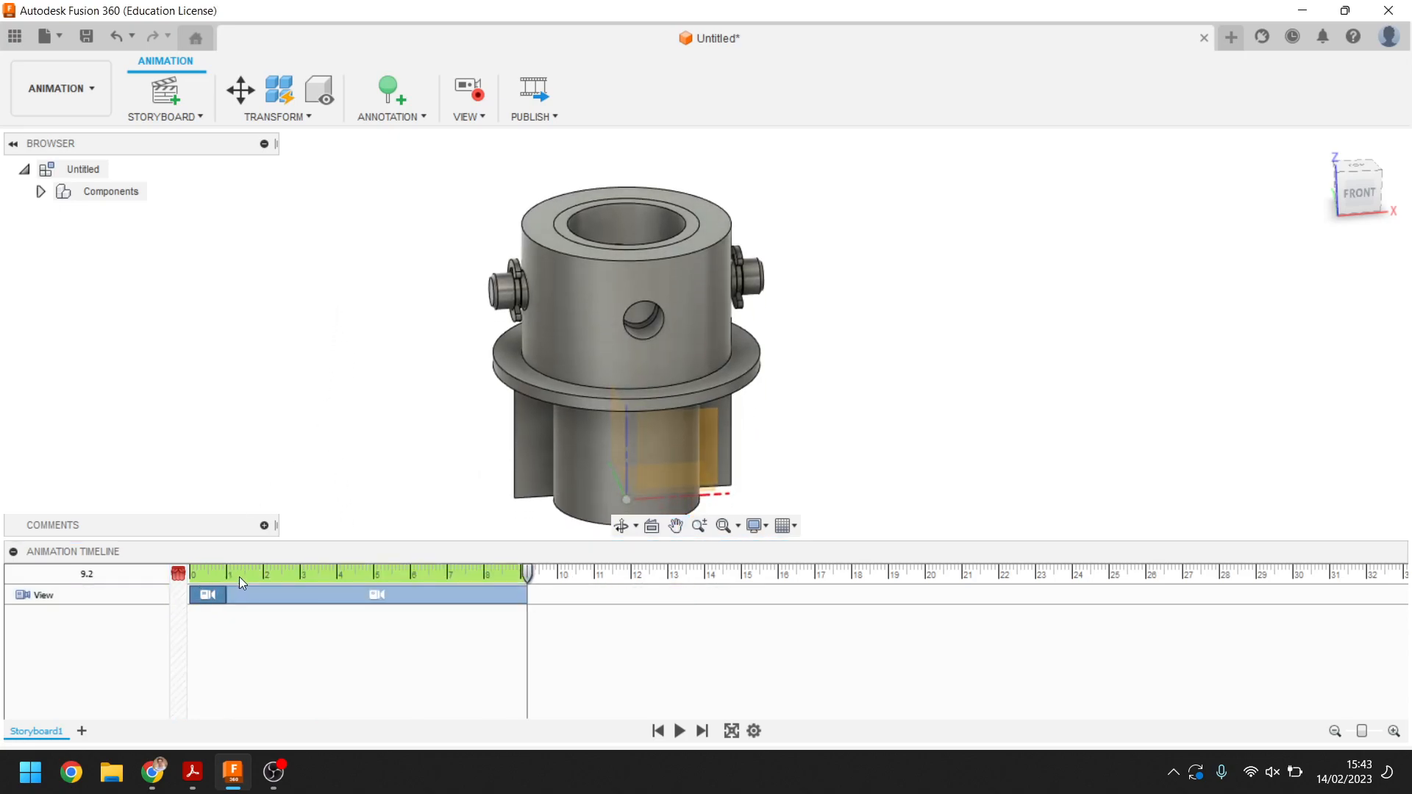
pyautogui.click(218, 594)
pyautogui.click(322, 591)
pyautogui.press('Delete')
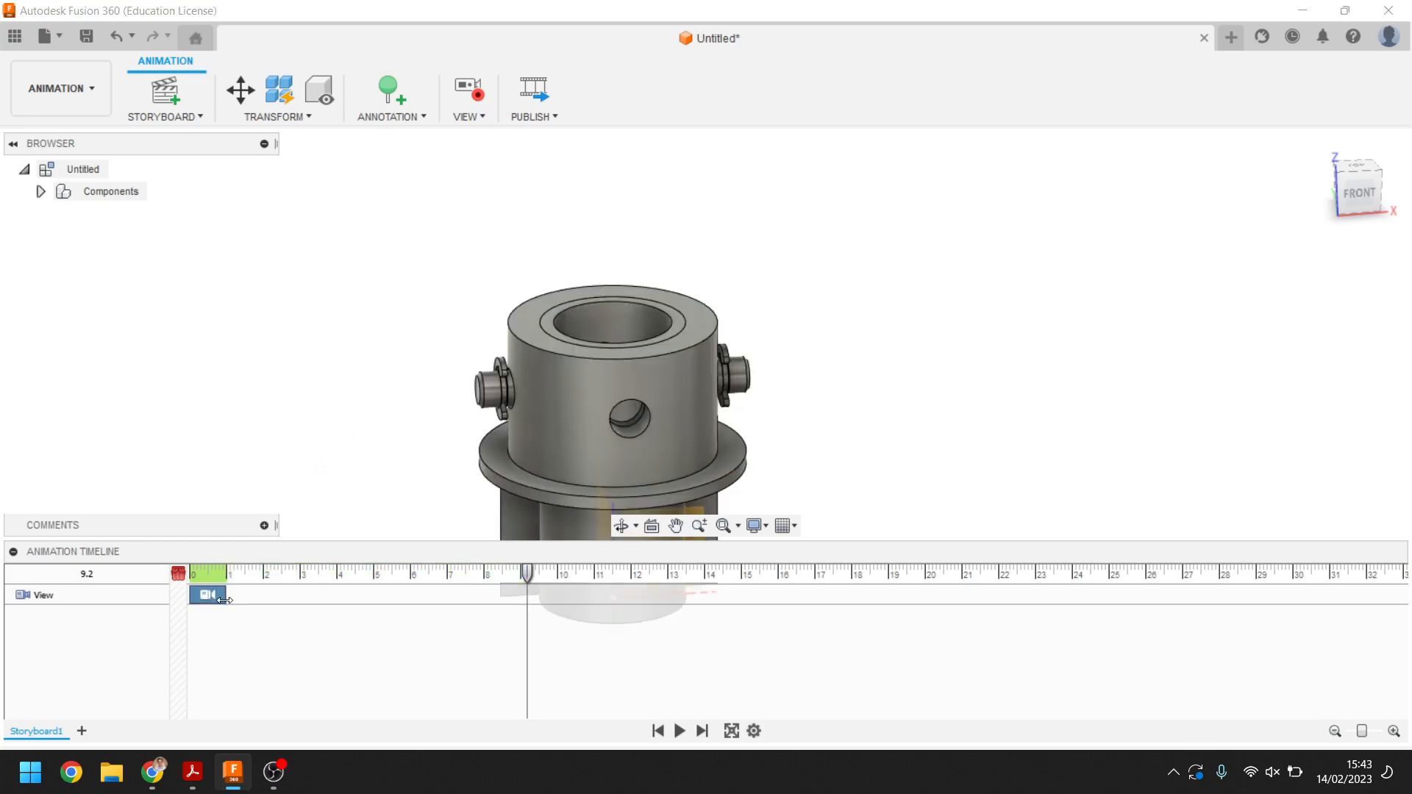
# Extend the first view action to about 6.8 s and delete the extra view action created by orbiting
pyautogui.moveTo(225, 595); pyautogui.dragTo(439, 595)
pyautogui.moveTo(409, 287); pyautogui.dragTo(385, 388, button='middle')
pyautogui.click(507, 596)
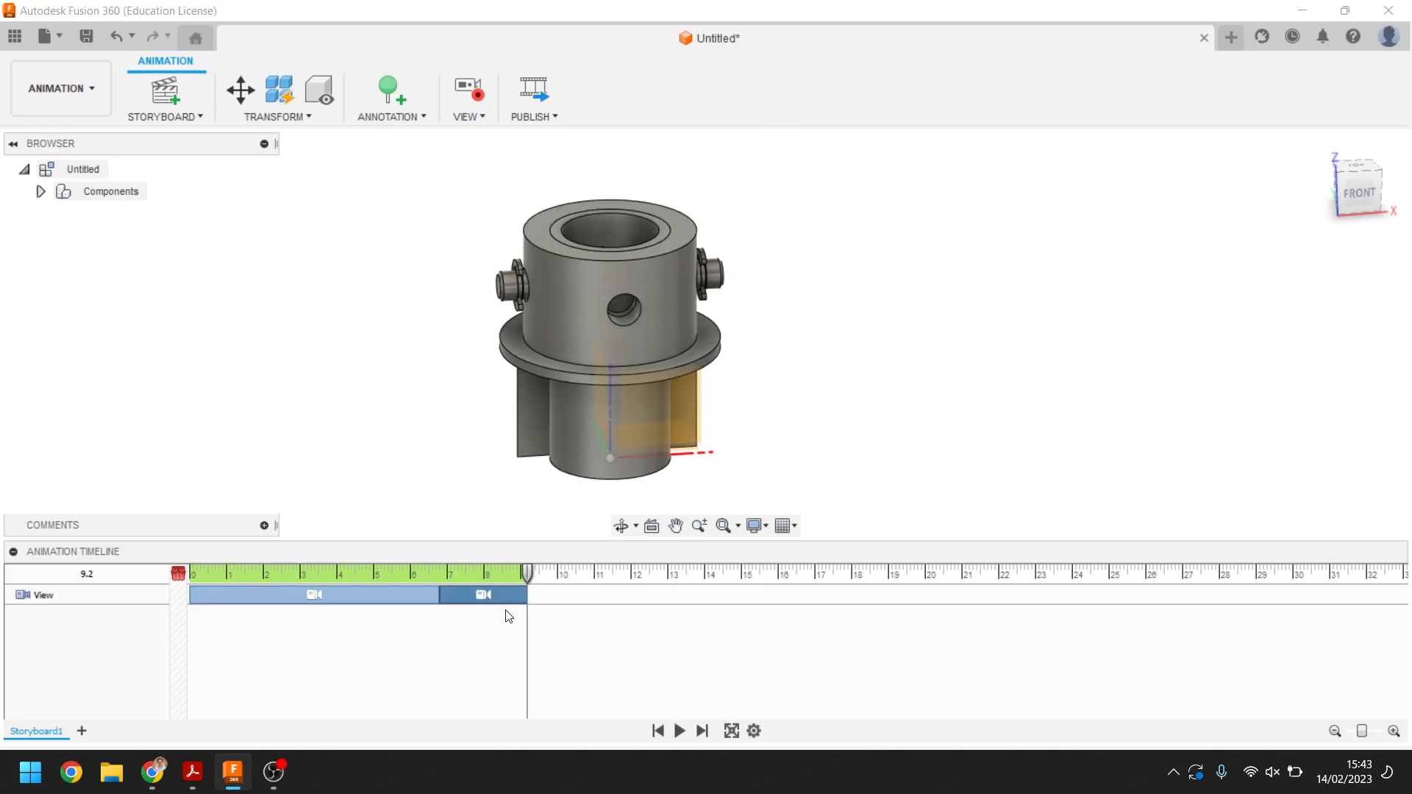
pyautogui.press('Delete')
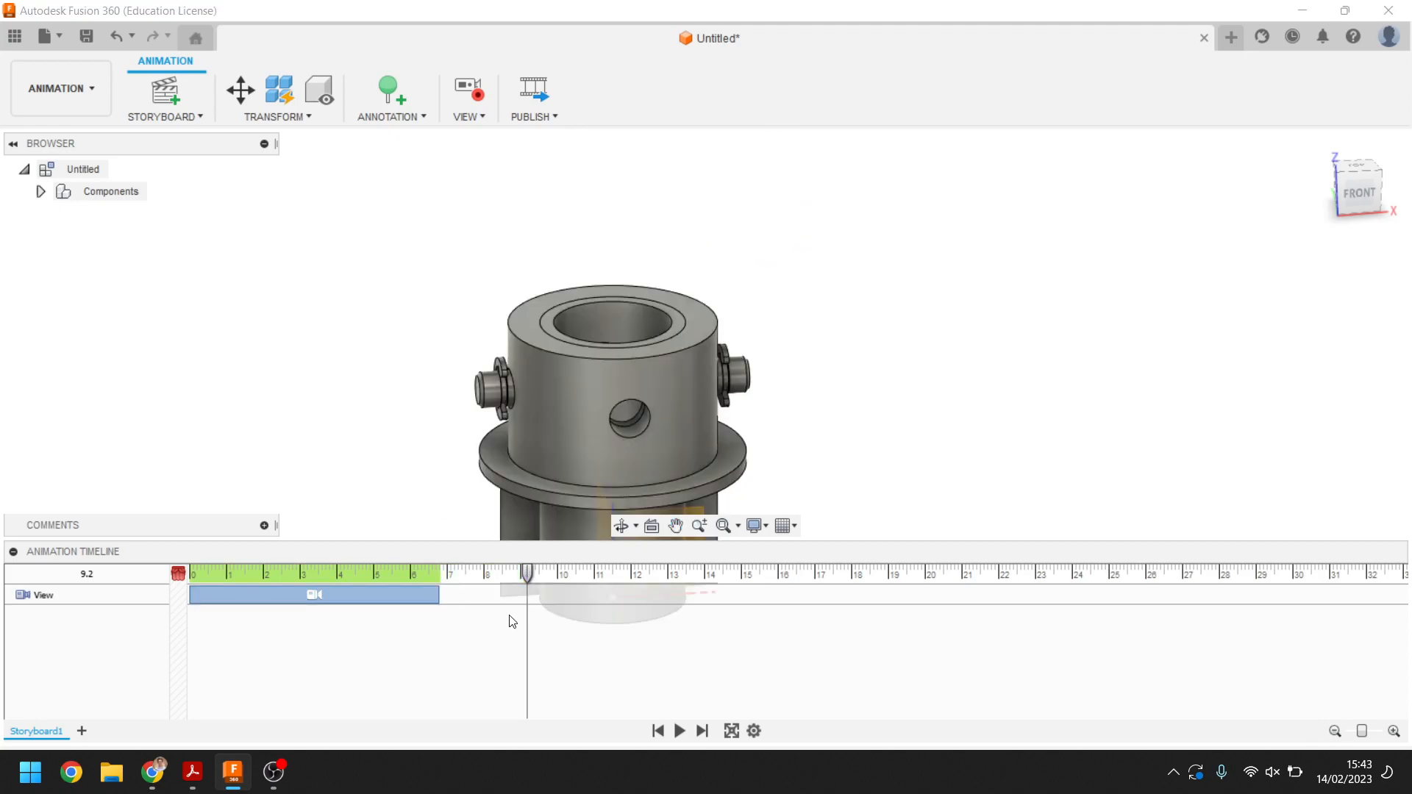
# Play the animation
pyautogui.click(679, 731)
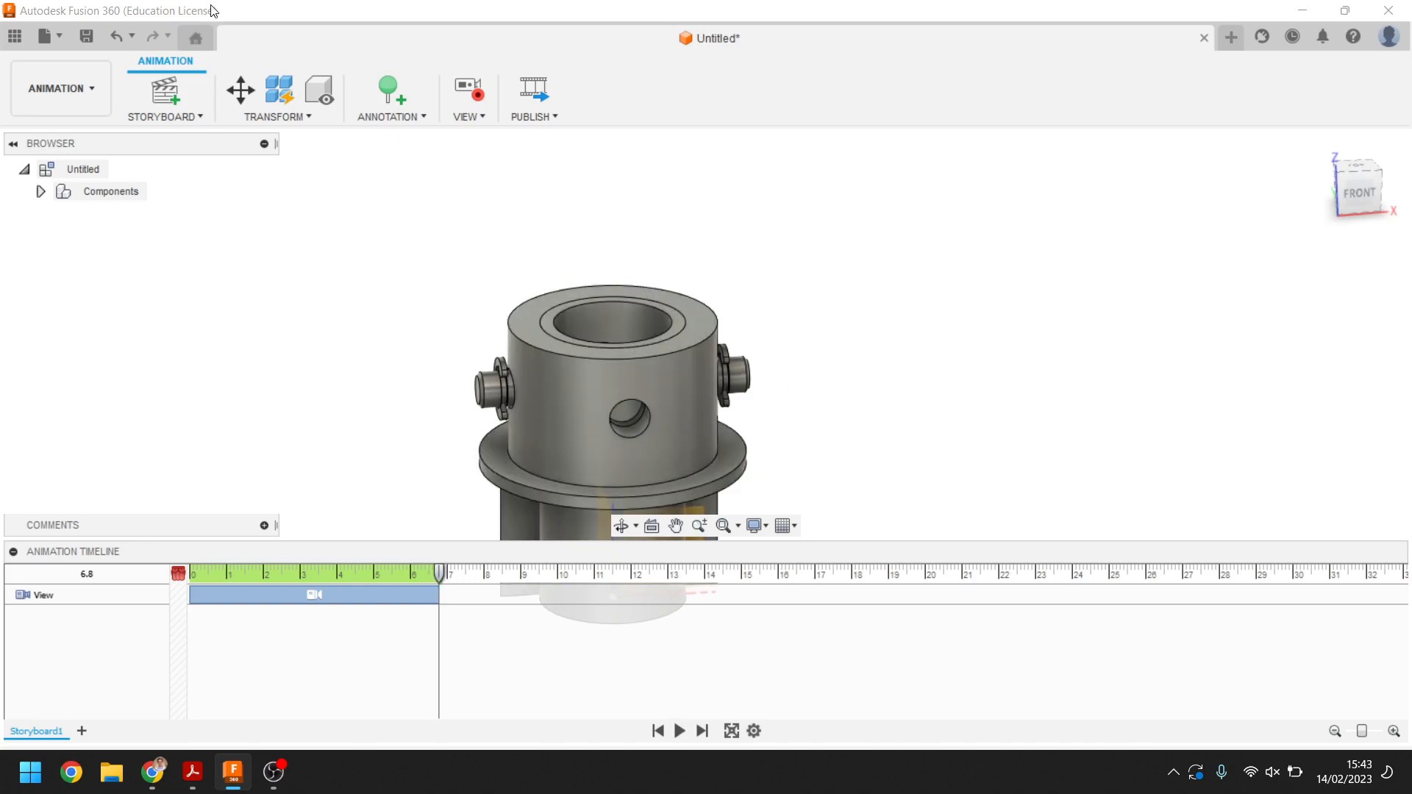
# Move the headless clevis pin 35.672 mm along Z out of the housing with Transform Components
pyautogui.click(236, 91)
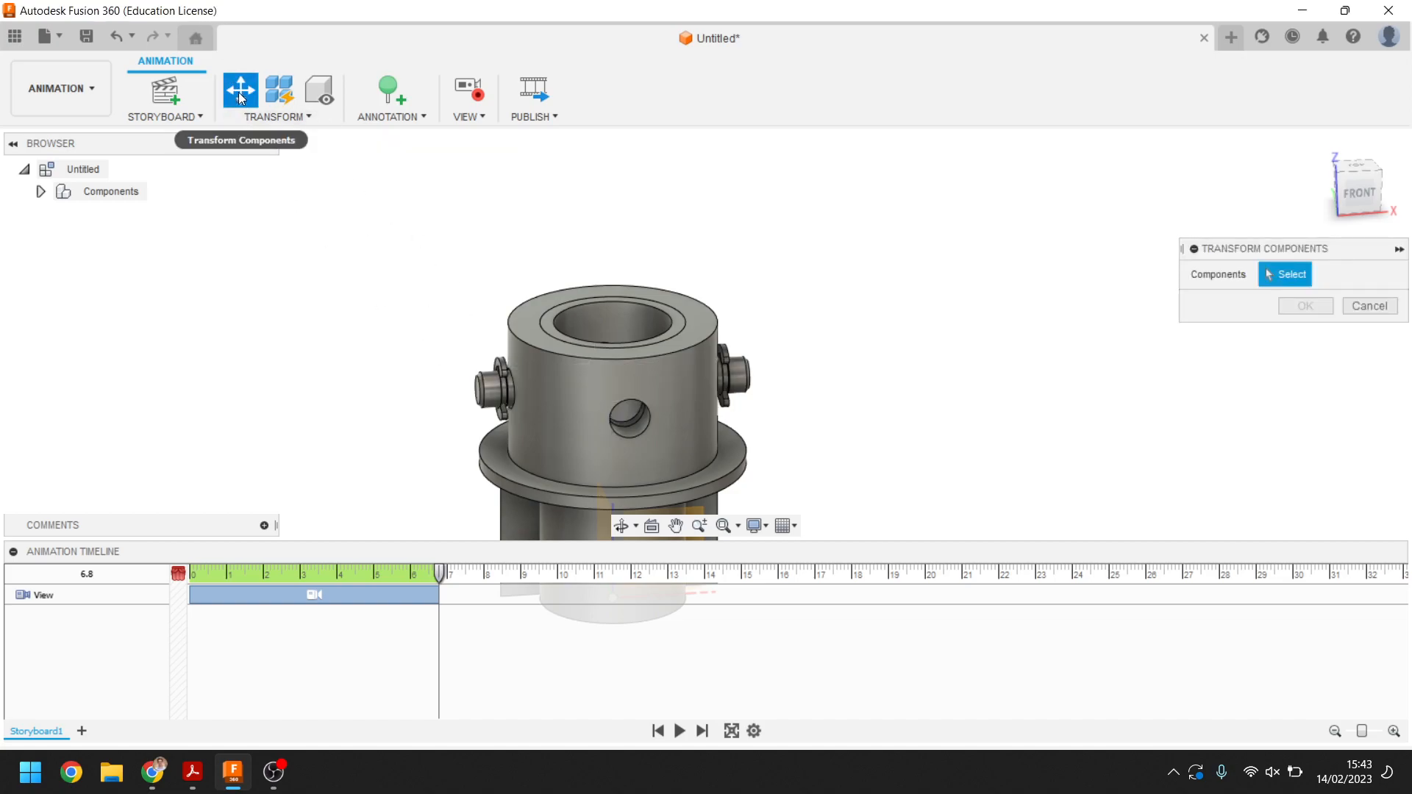
pyautogui.click(483, 381)
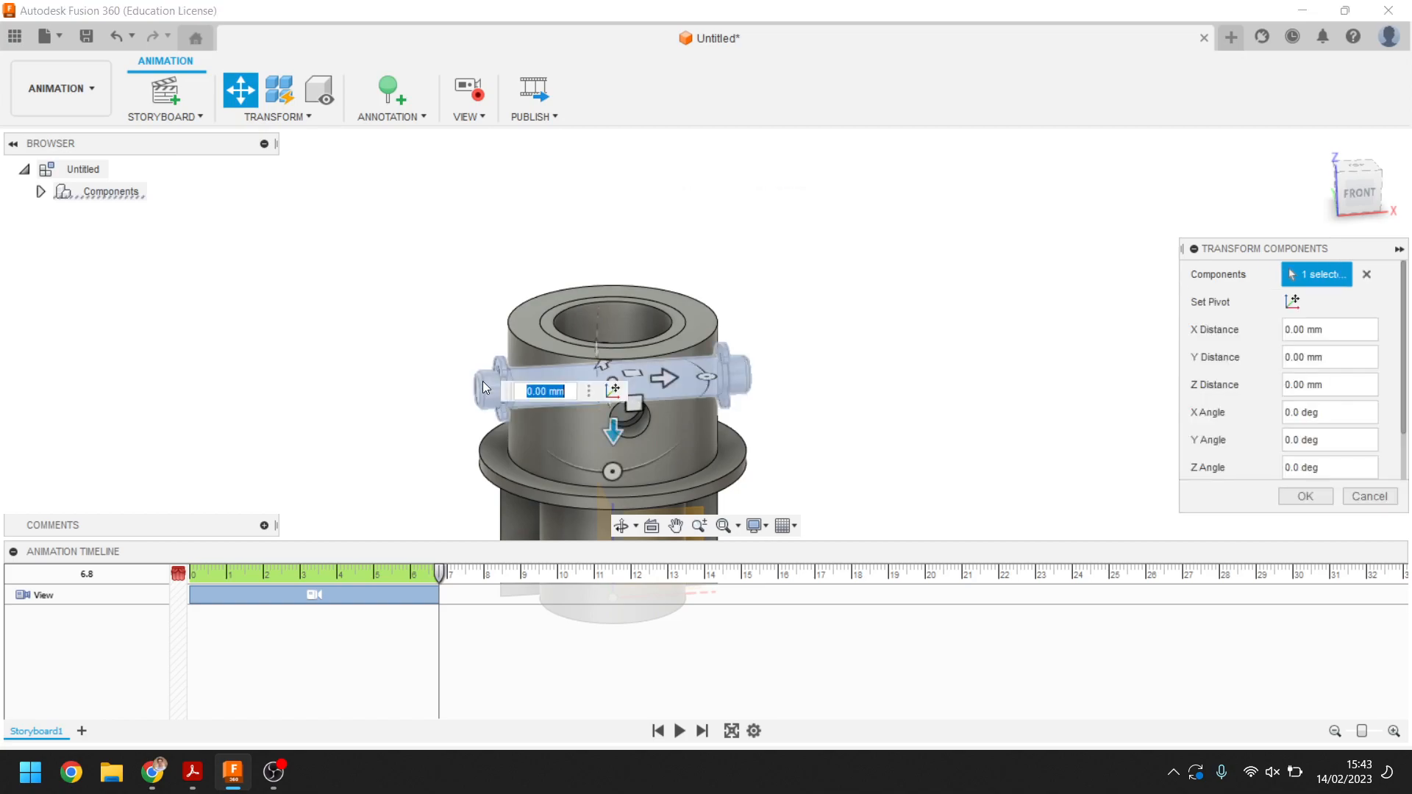
pyautogui.moveTo(702, 379); pyautogui.dragTo(1022, 360)
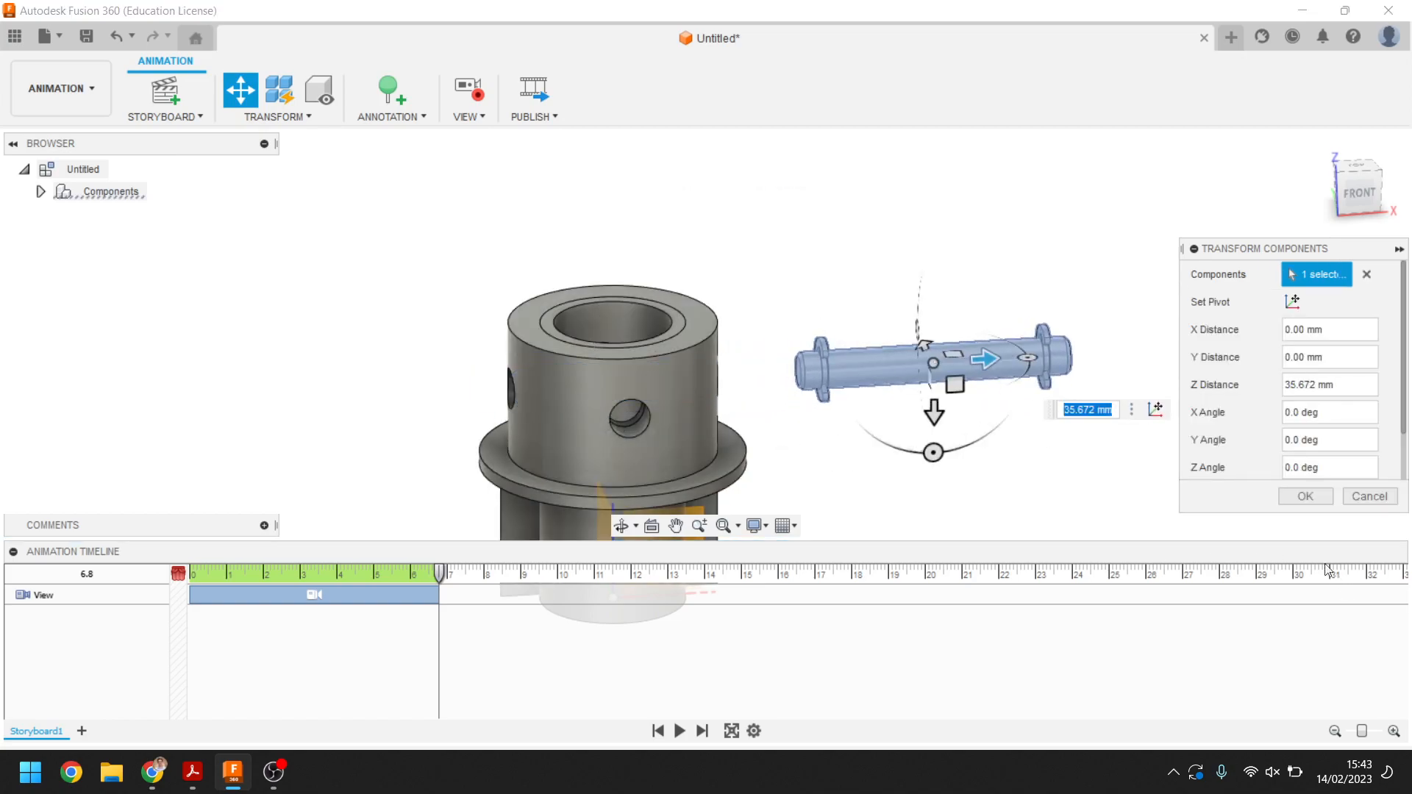
pyautogui.click(1298, 497)
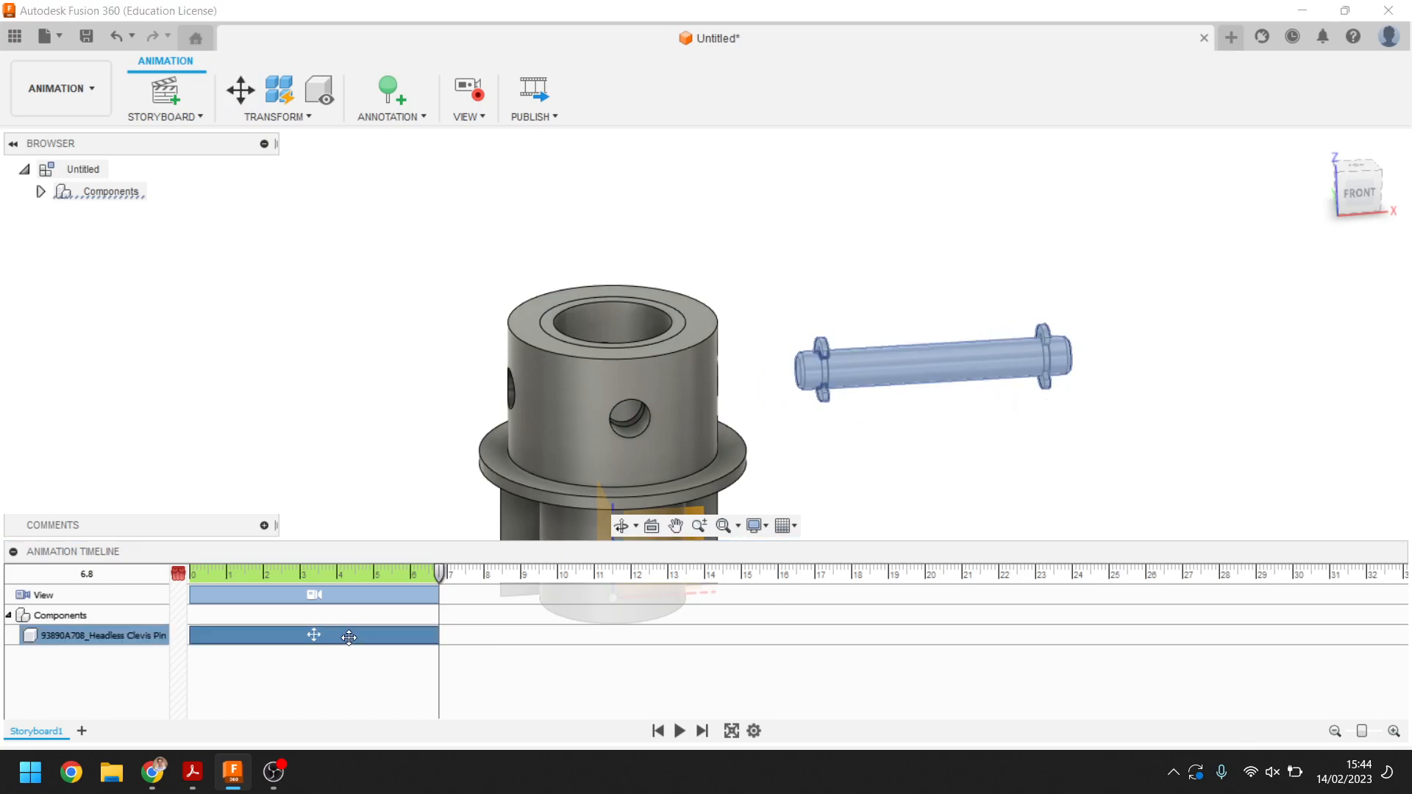
# Play back the animation from a slightly tilted viewpoint
pyautogui.click(341, 592)
pyautogui.keyDown('shift'); pyautogui.moveTo(434, 419); pyautogui.dragTo(444, 382, button='middle'); pyautogui.keyUp('shift')
pyautogui.moveTo(444, 382); pyautogui.dragTo(456, 316, button='middle')
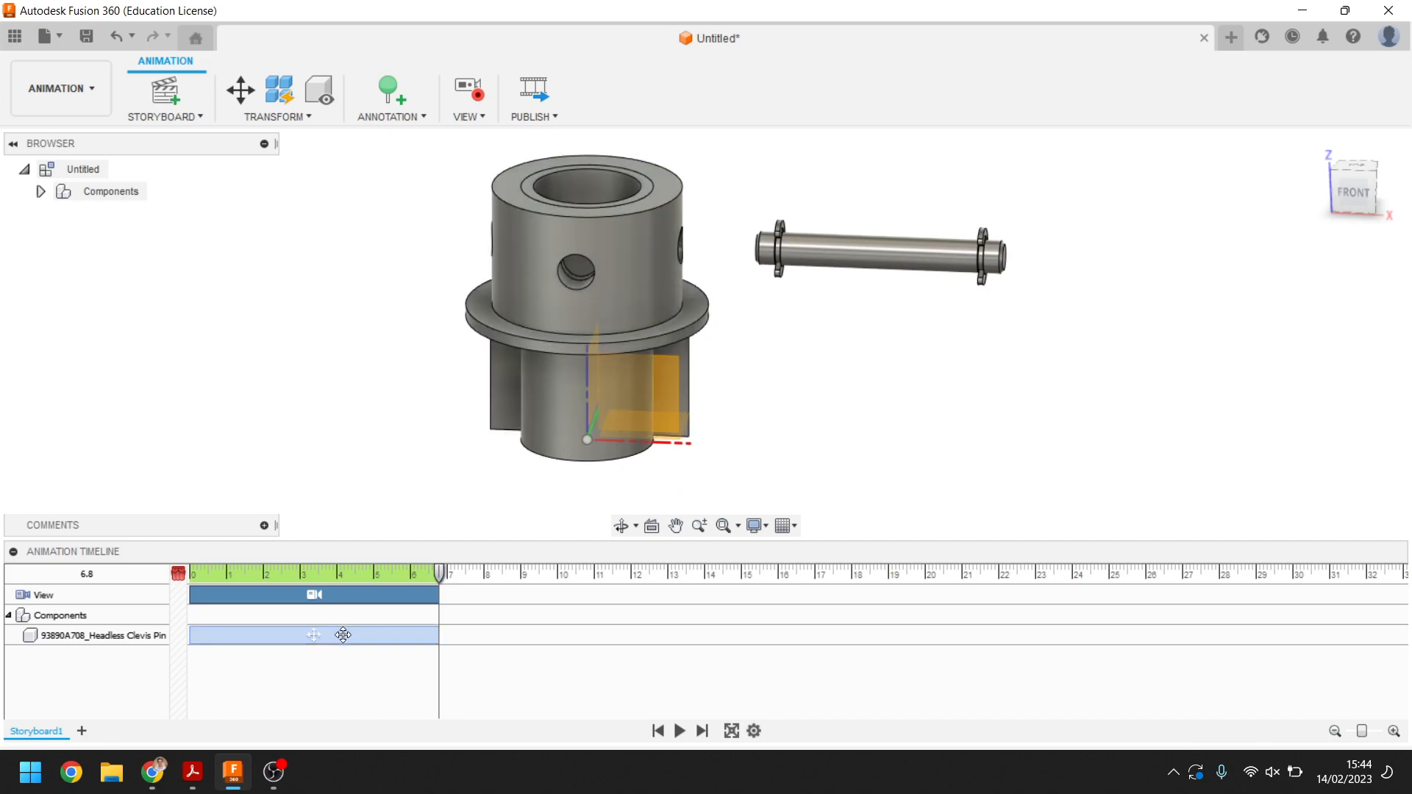
pyautogui.click(368, 636)
pyautogui.click(680, 730)
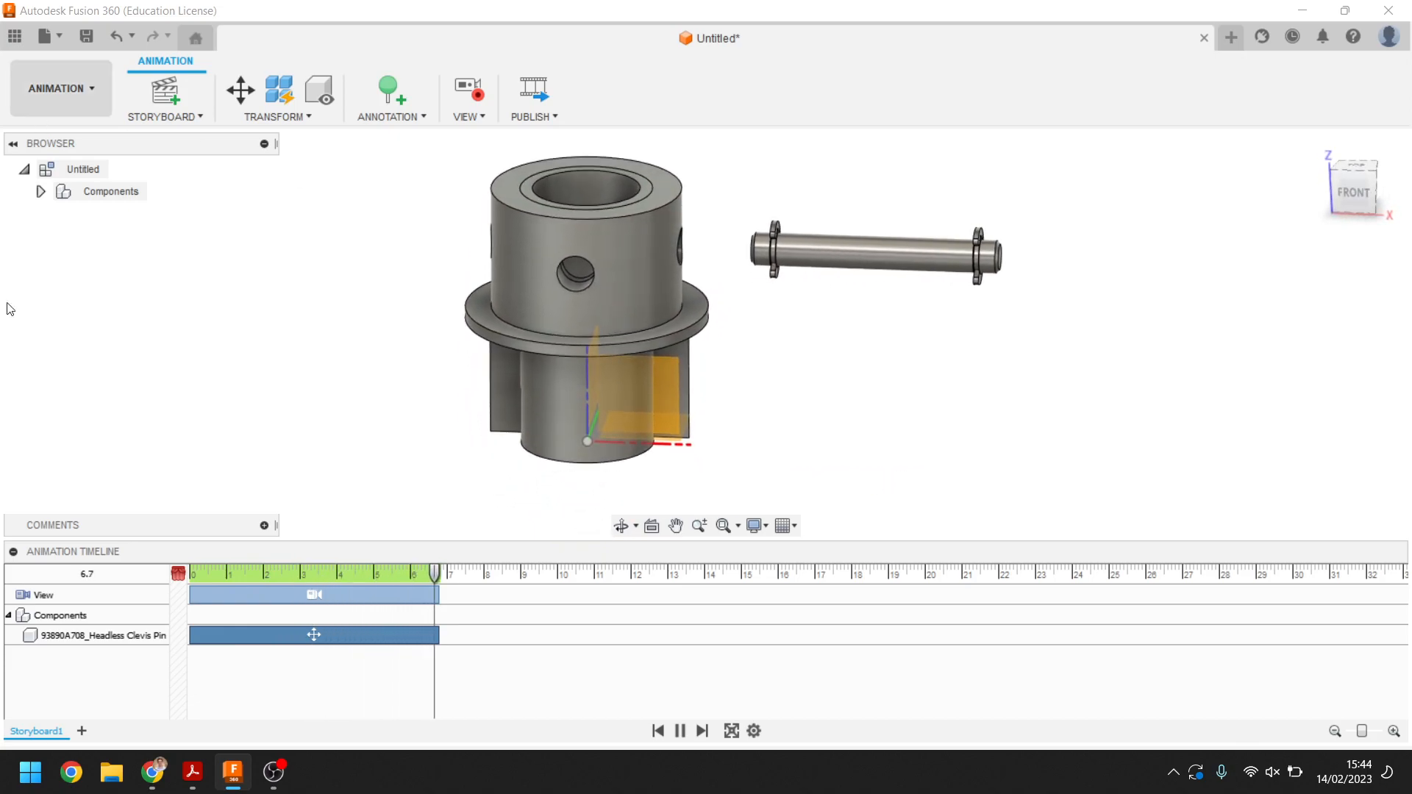
# Shorten the view action to end at about 3.7 s and the pin's move action to about 2.2 s
pyautogui.click(381, 593)
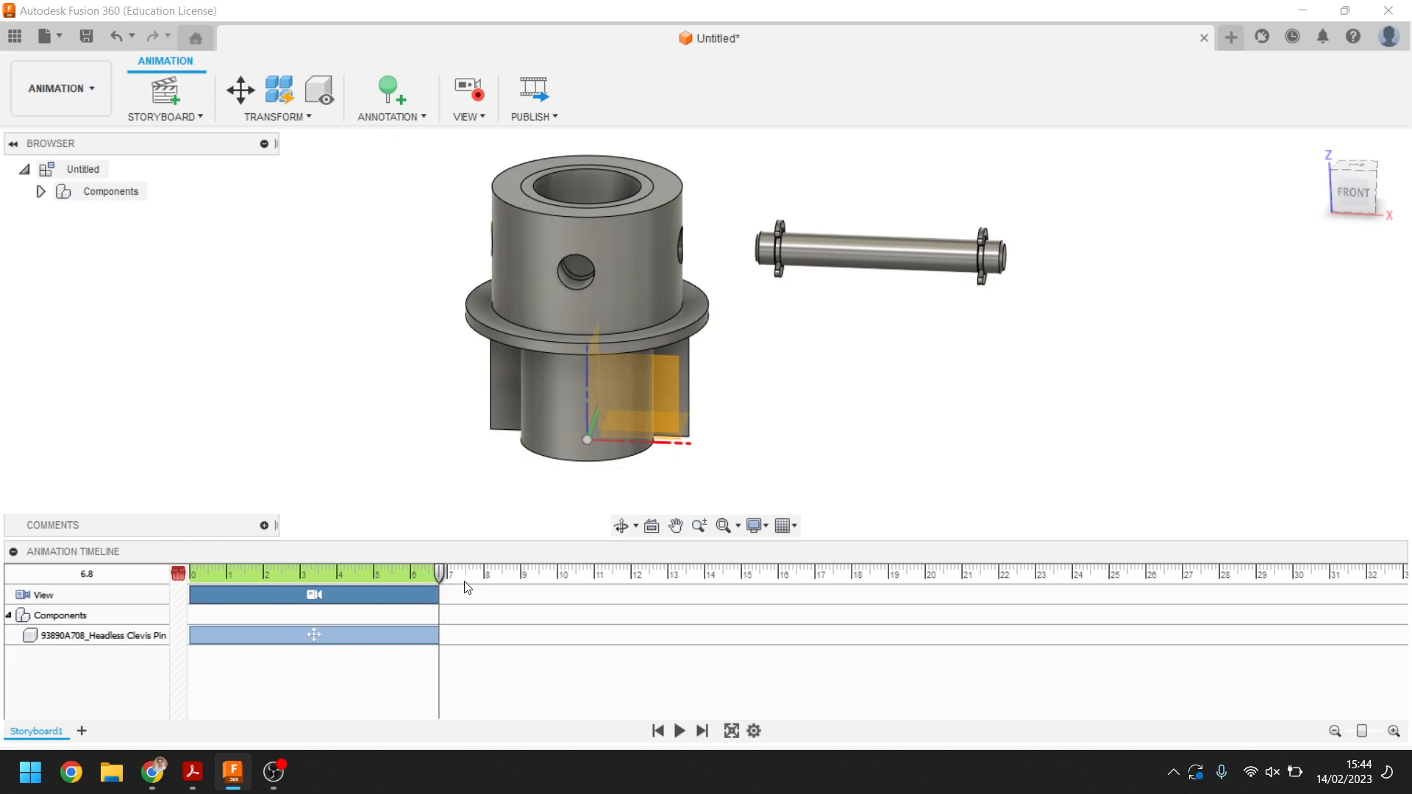
pyautogui.moveTo(440, 574); pyautogui.dragTo(325, 594)
pyautogui.click(375, 635)
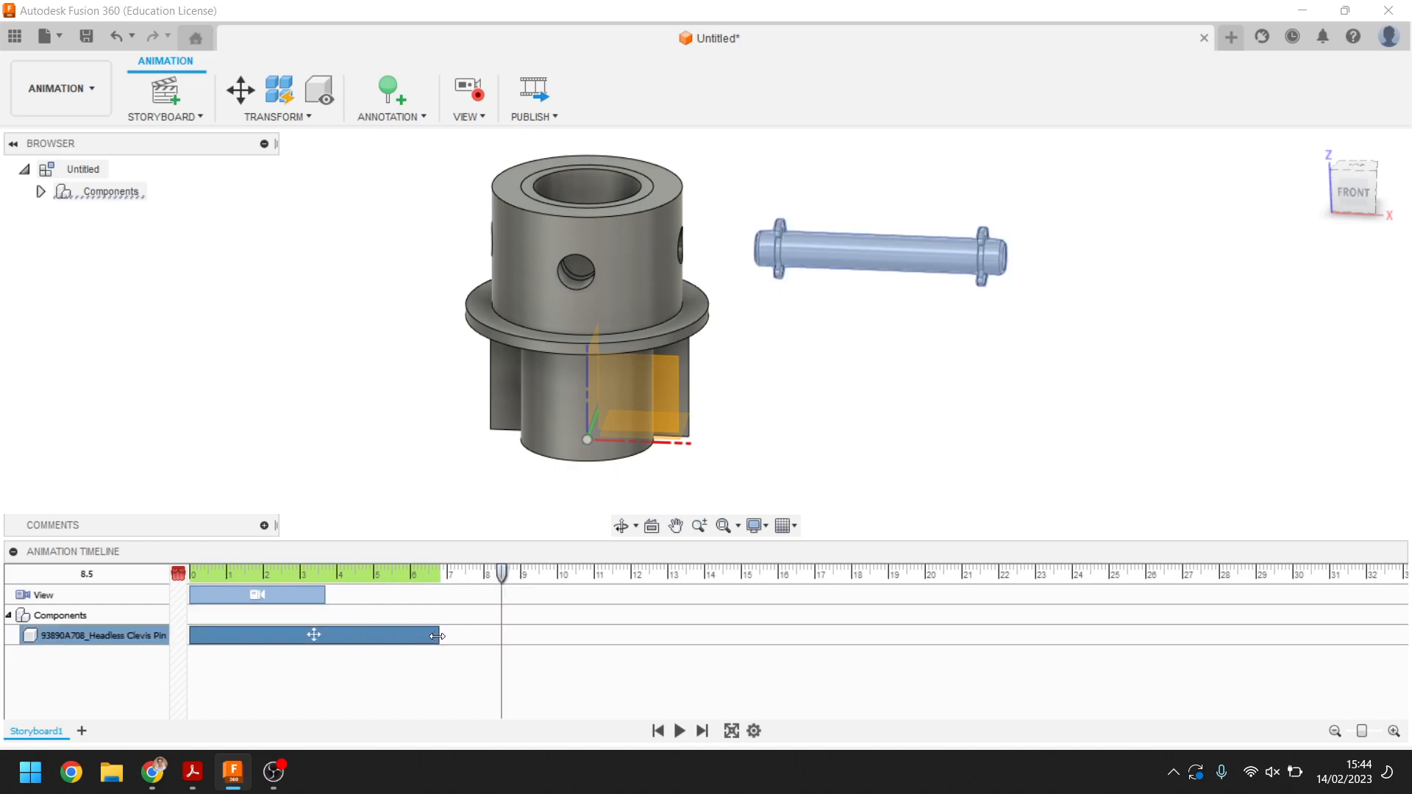
pyautogui.moveTo(437, 635); pyautogui.dragTo(270, 636)
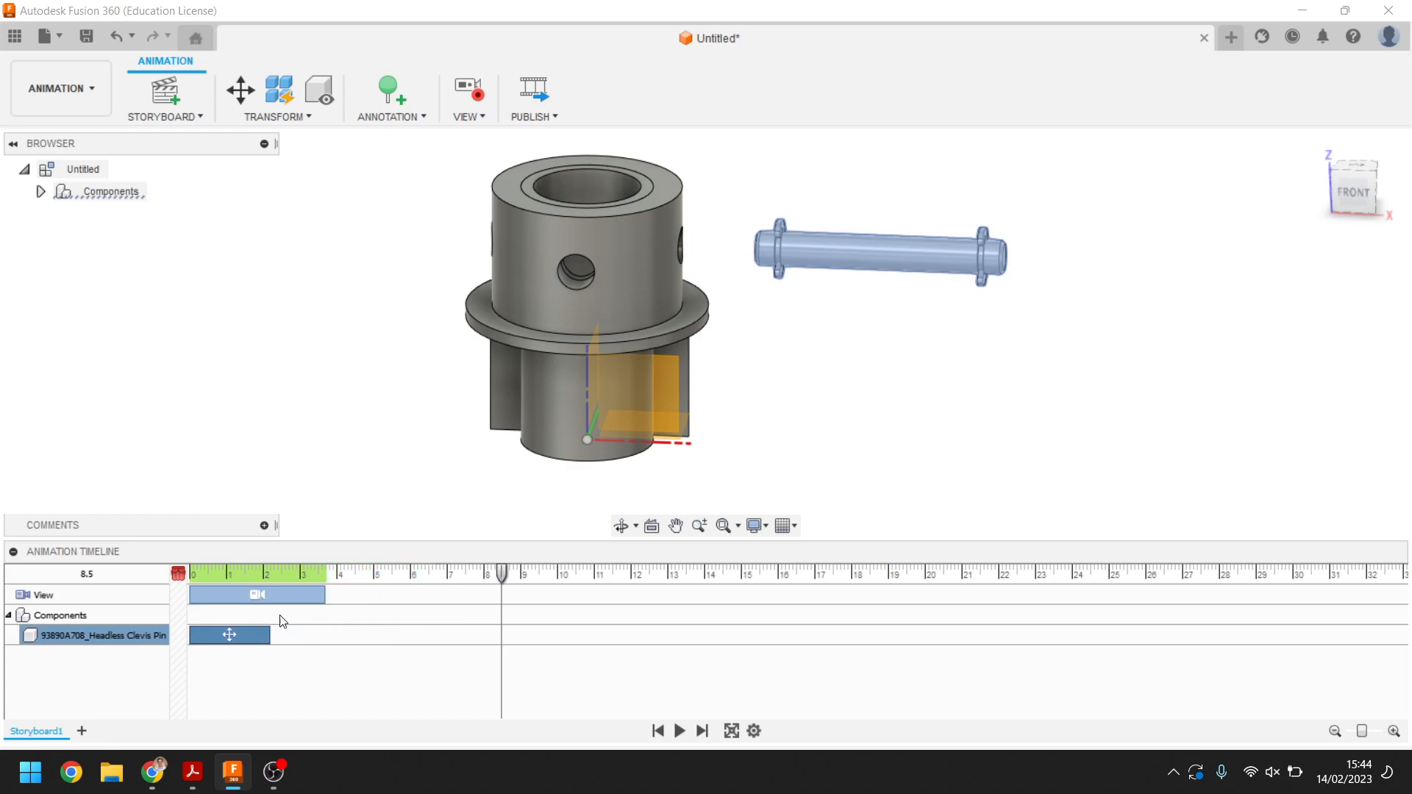
# Move the inner tube component -36.691 mm along Z, down out of the housing, with Transform Components
pyautogui.click(240, 102)
pyautogui.press('Escape')
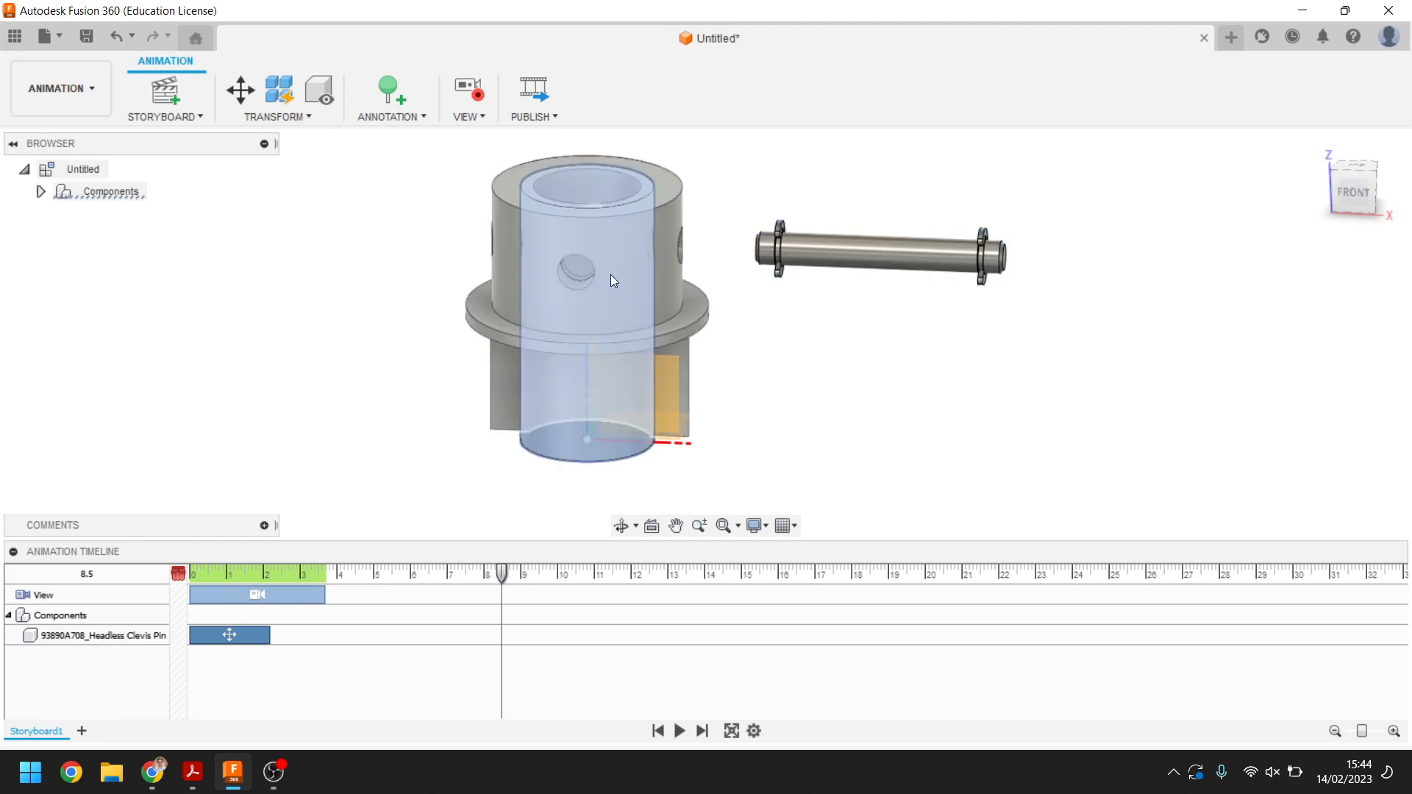
pyautogui.click(610, 275)
pyautogui.click(241, 92)
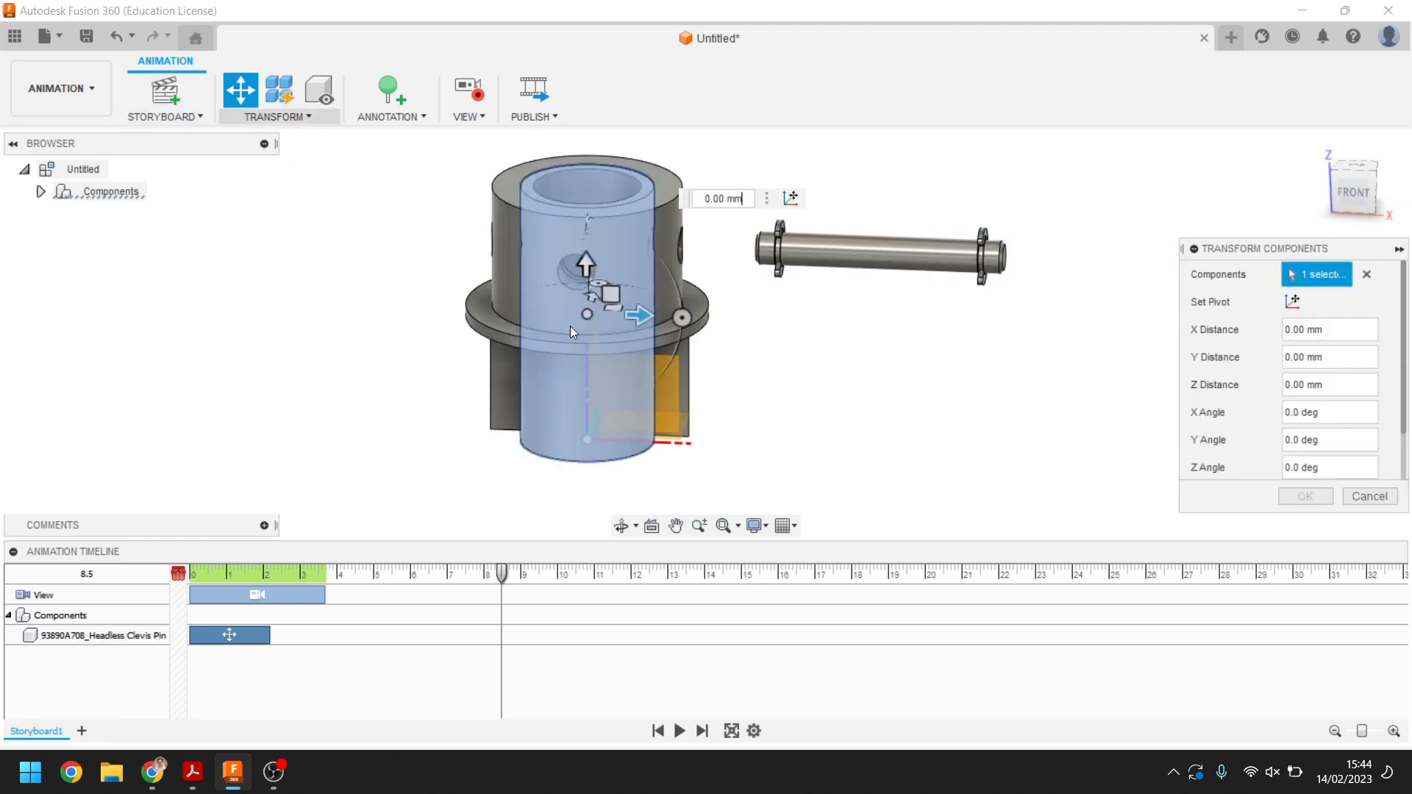
pyautogui.moveTo(586, 270); pyautogui.dragTo(597, 574)
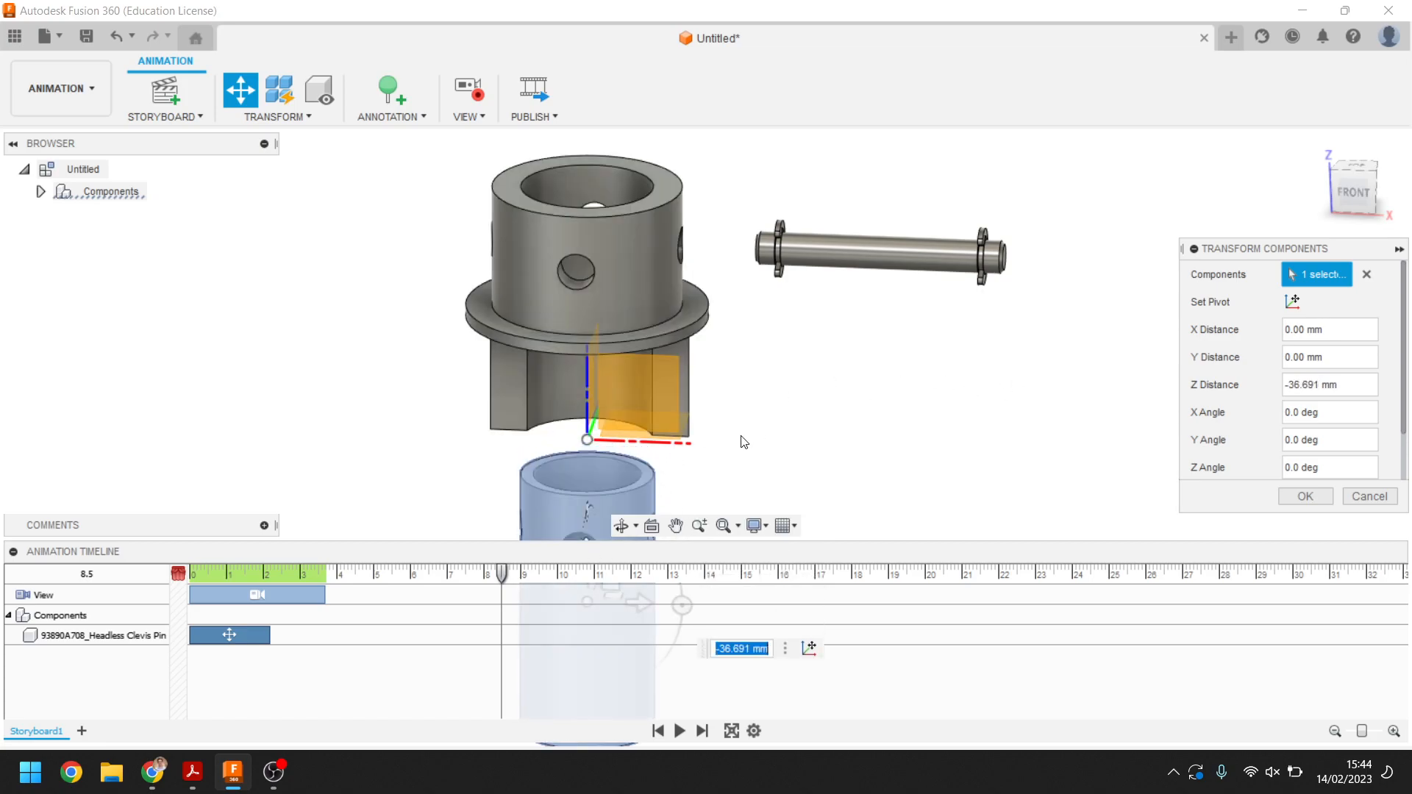
pyautogui.click(1315, 496)
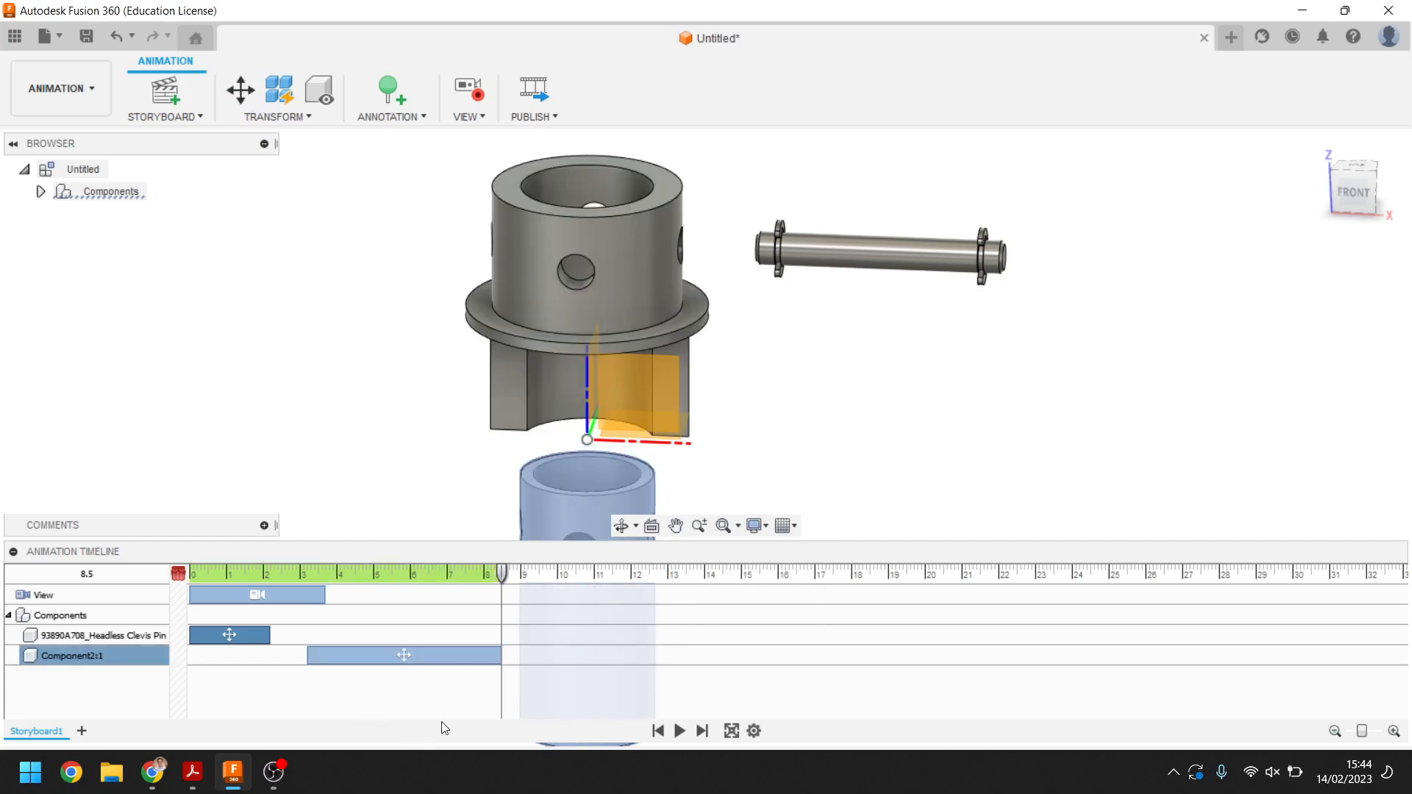
# Retime the tube's move action to run from about 1.2 s to 3.3 s
pyautogui.click(450, 653)
pyautogui.moveTo(405, 653); pyautogui.dragTo(330, 653)
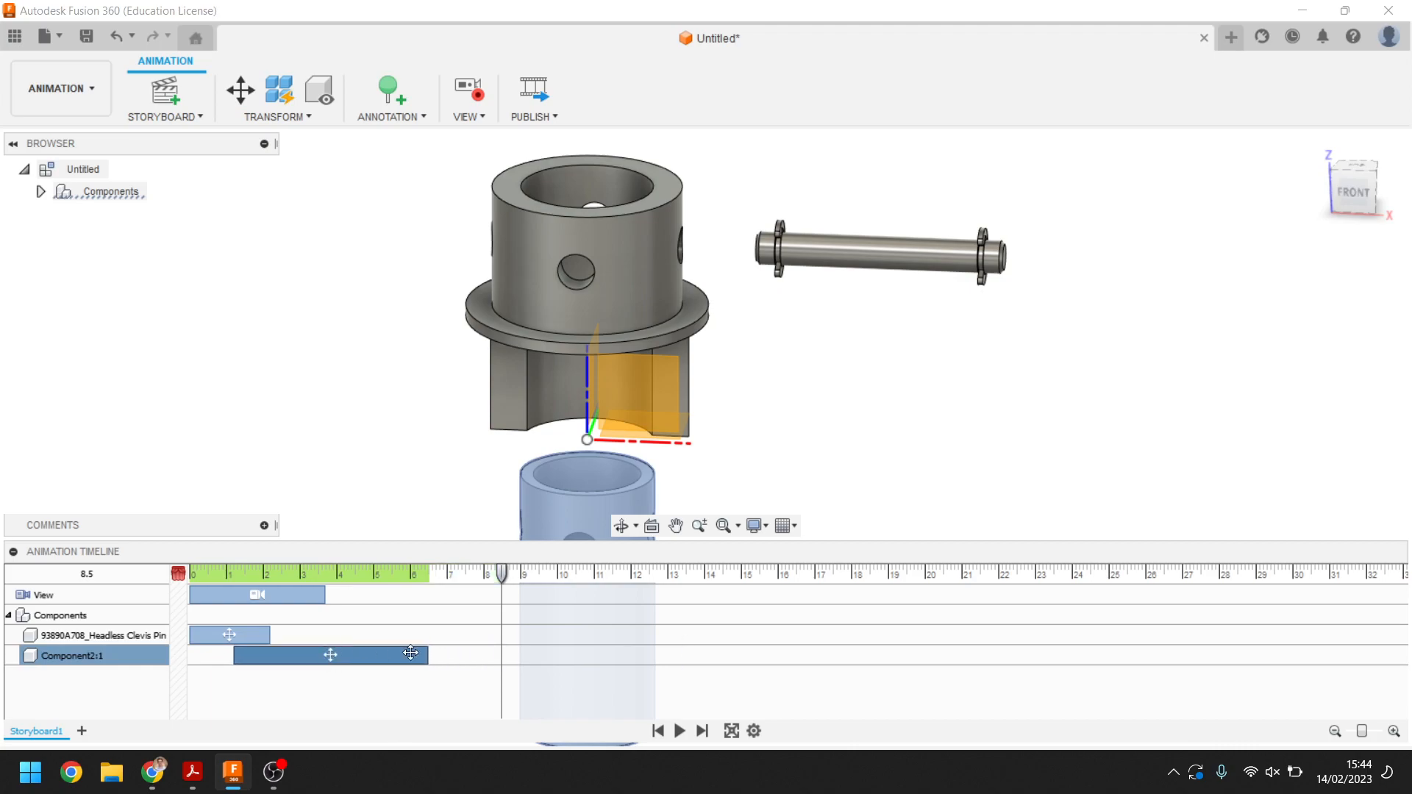
pyautogui.moveTo(427, 654); pyautogui.dragTo(310, 653)
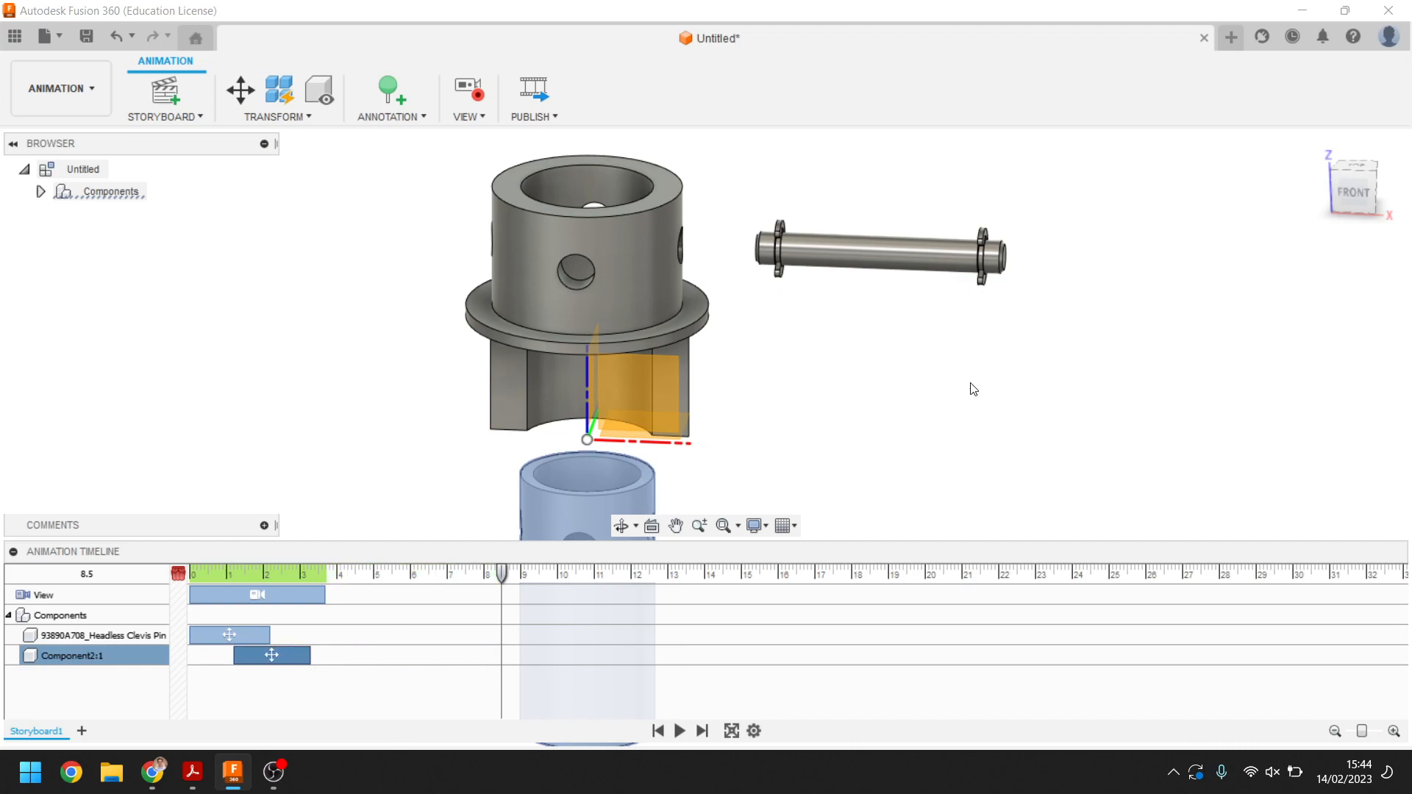
# Set the playhead to about 3.6 s, tilt the view, and play the animation
pyautogui.click(246, 593)
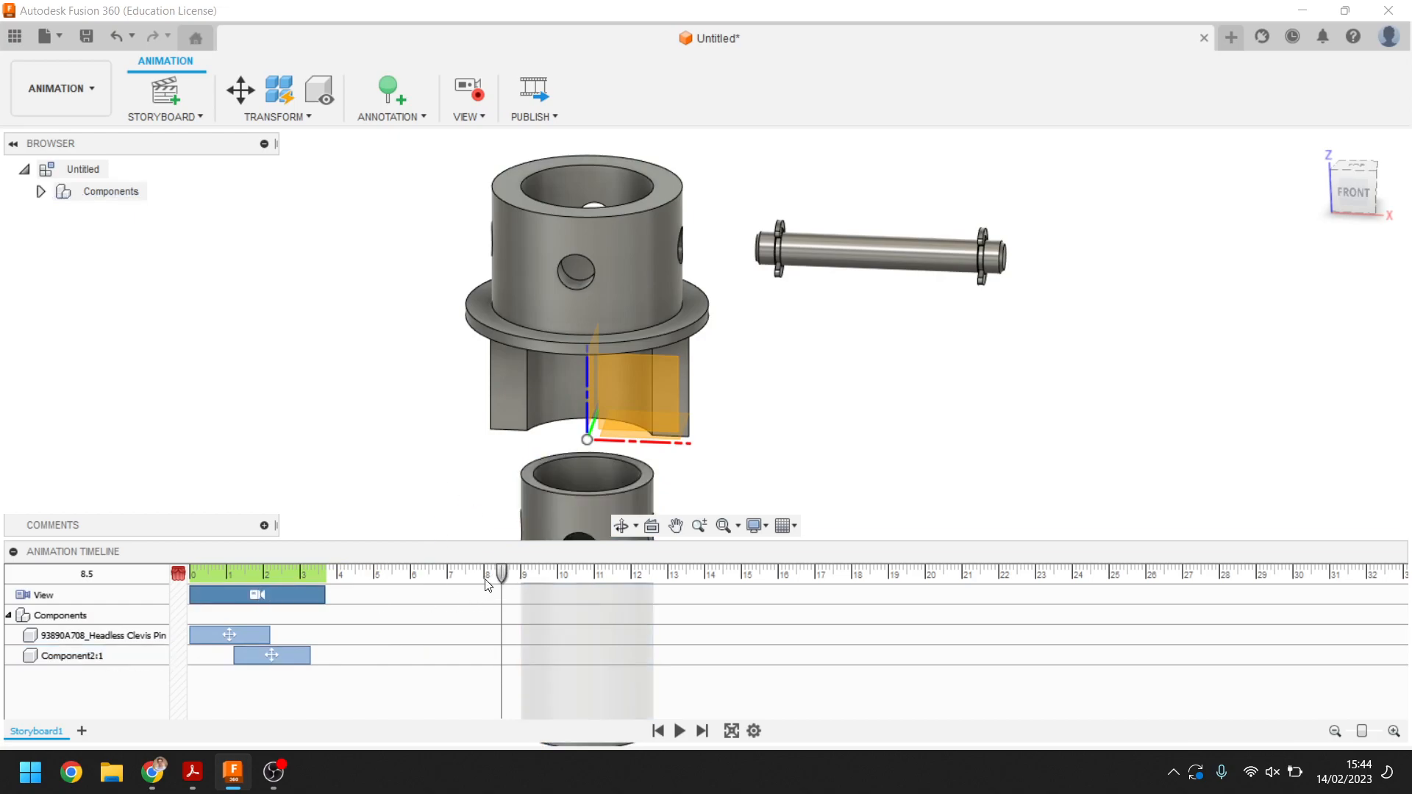
pyautogui.moveTo(502, 575); pyautogui.dragTo(321, 579)
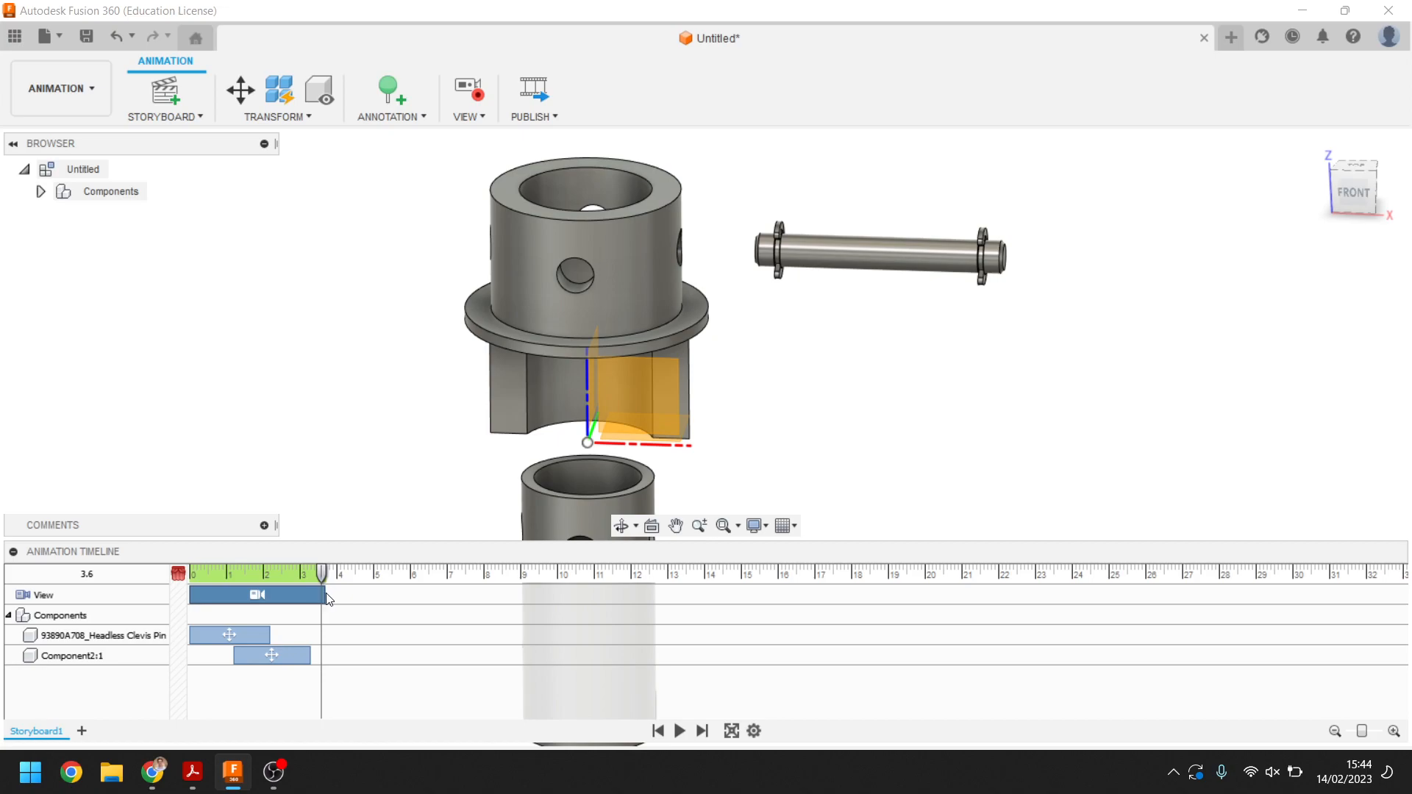
pyautogui.keyDown('shift'); pyautogui.moveTo(407, 492); pyautogui.dragTo(485, 380, button='middle'); pyautogui.keyUp('shift')
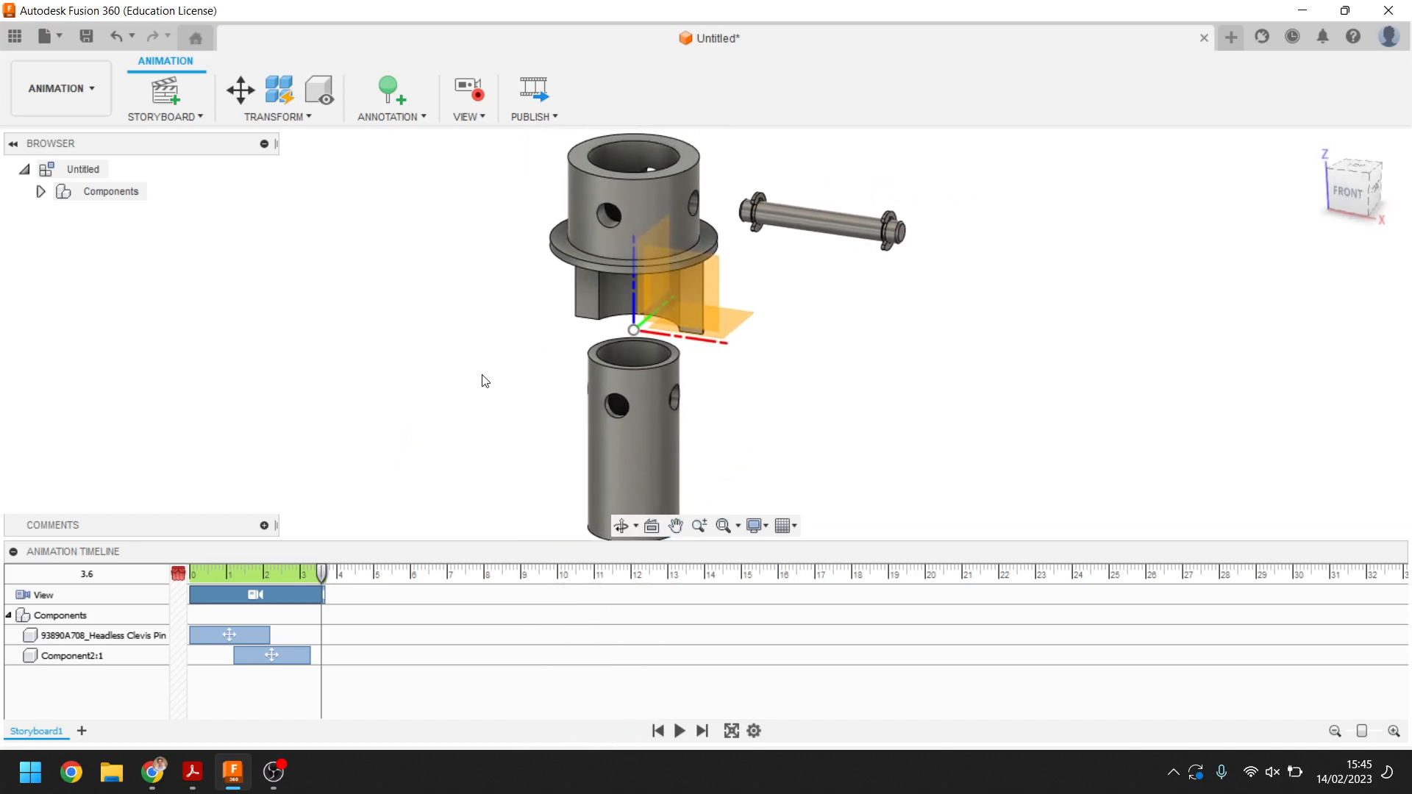
pyautogui.click(681, 731)
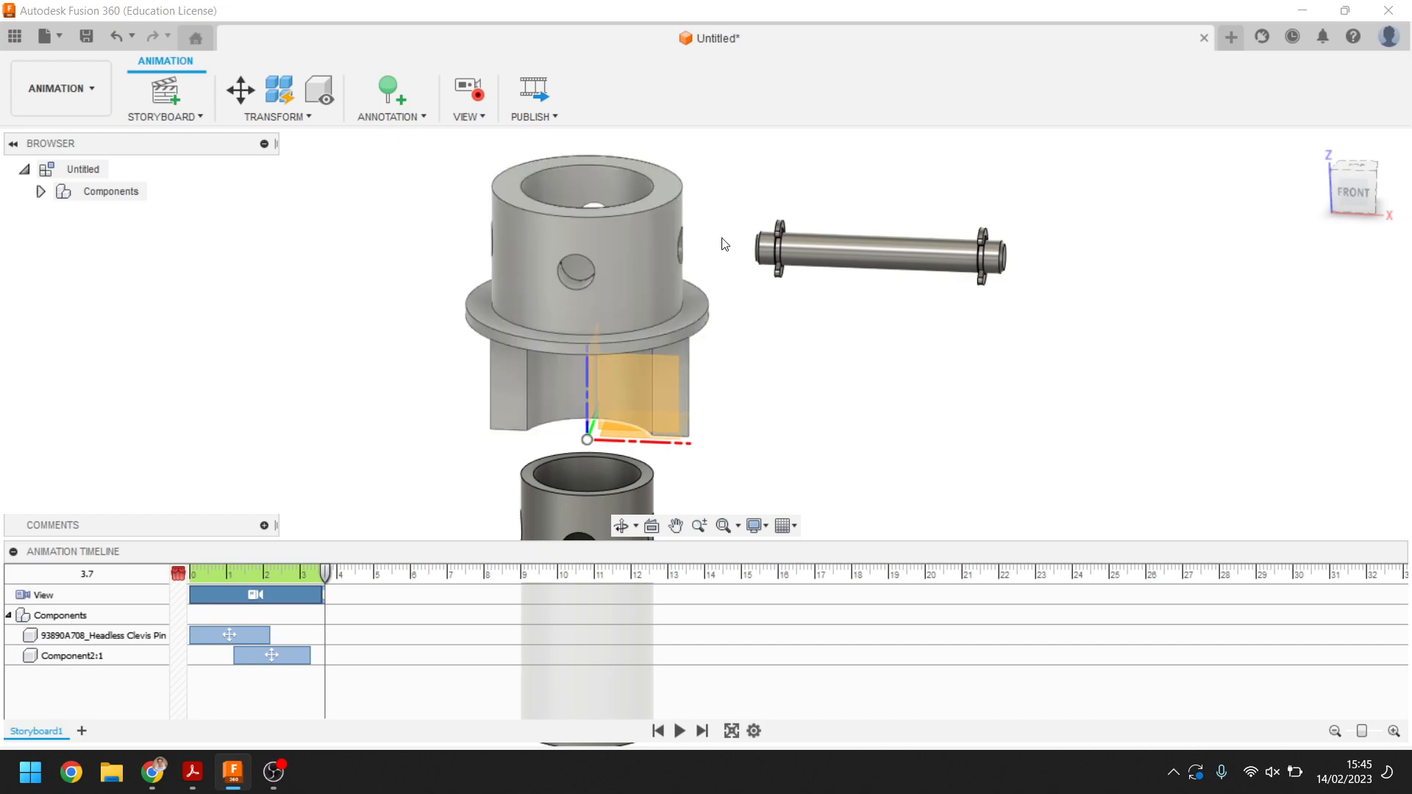
pyautogui.click(862, 249)
pyautogui.click(239, 88)
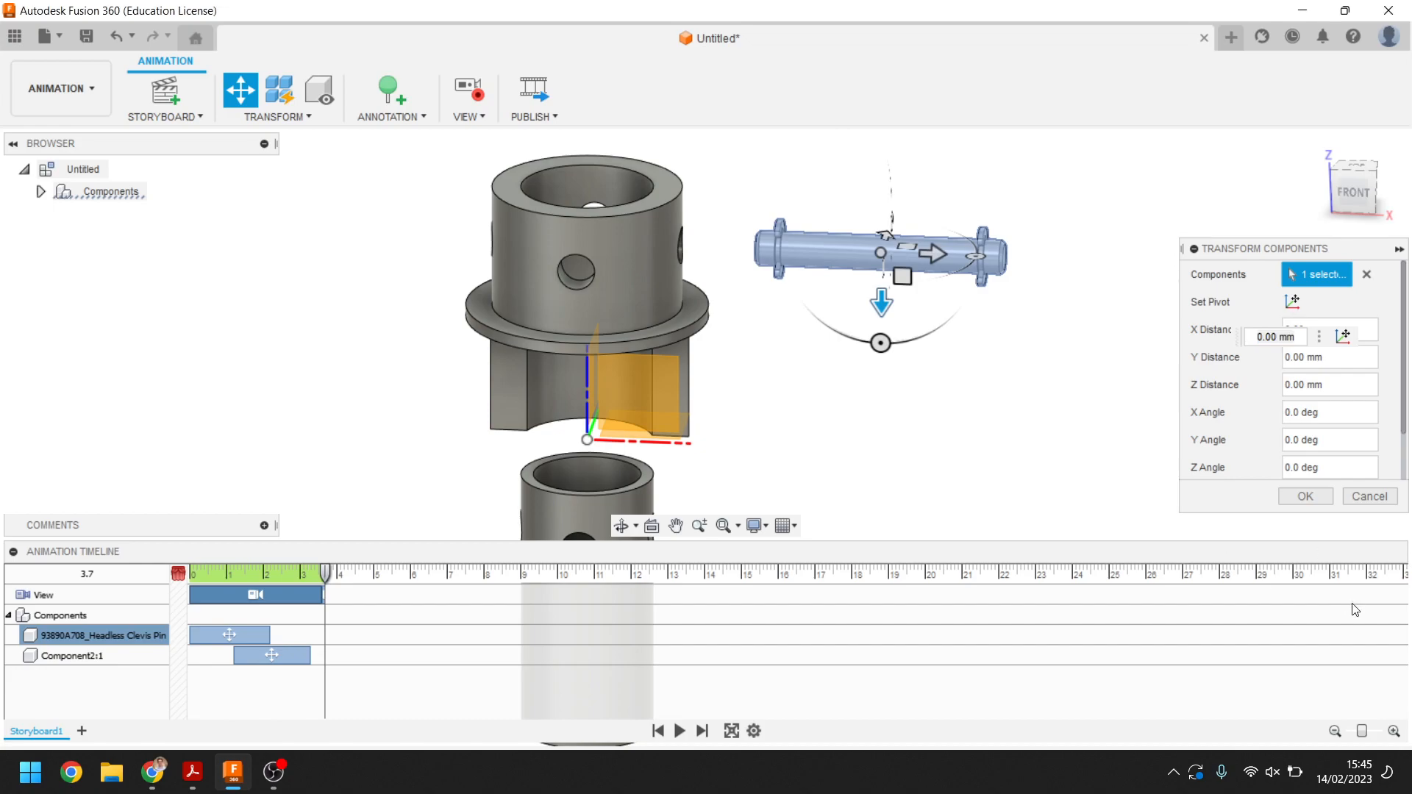
pyautogui.click(1371, 497)
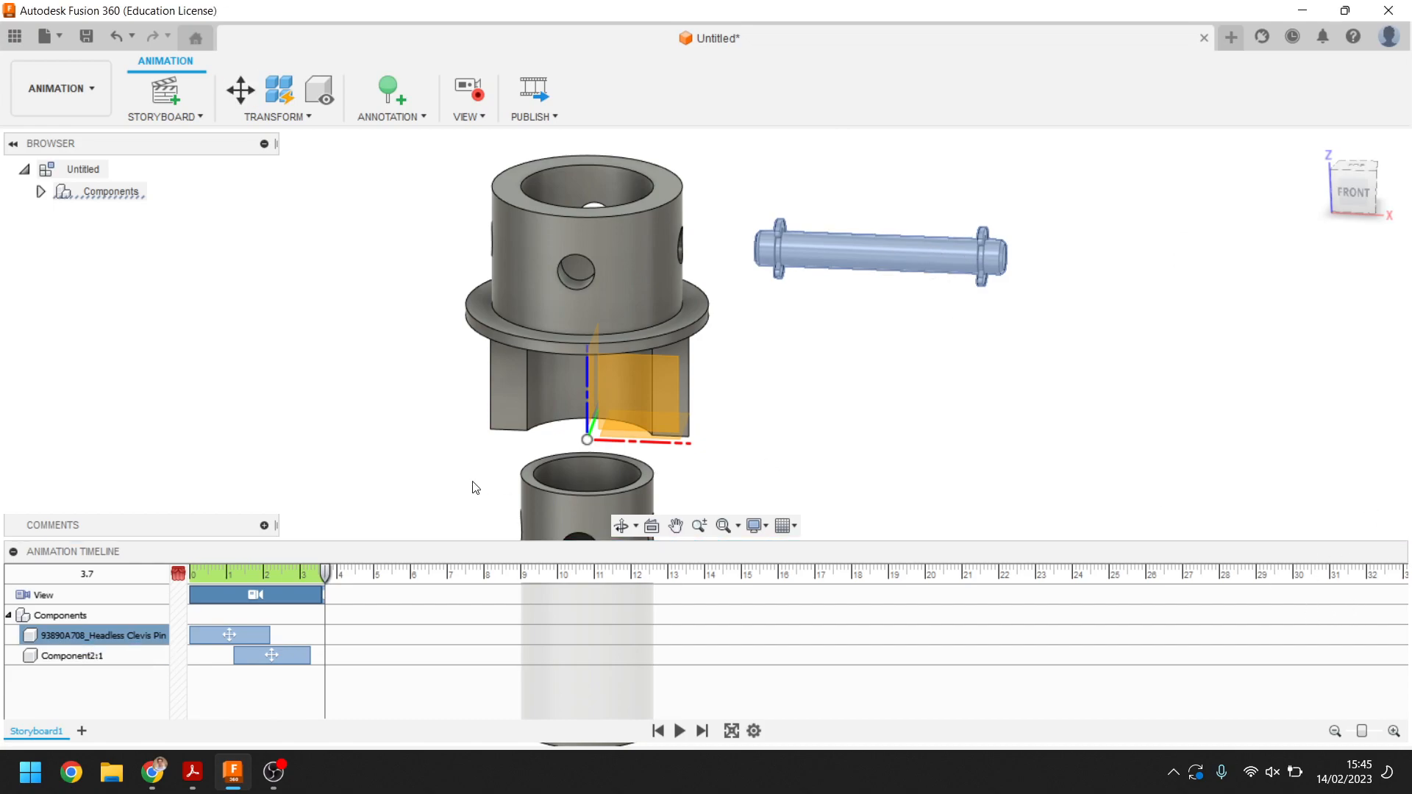
pyautogui.click(316, 596)
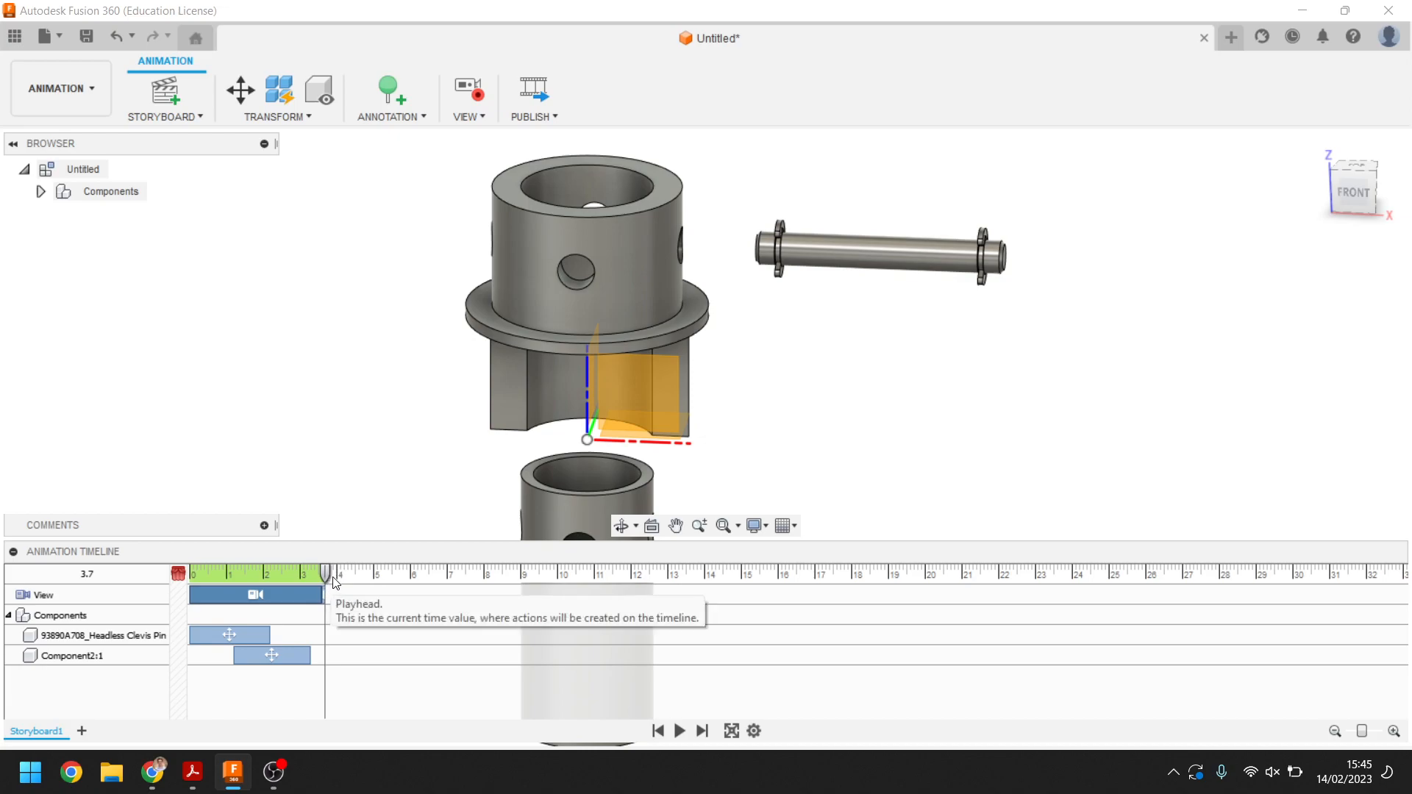
pyautogui.moveTo(386, 392)
pyautogui.mouseDown(button='middle')
pyautogui.moveTo(399, 335)
pyautogui.moveTo(382, 385)
pyautogui.mouseUp(button='middle')
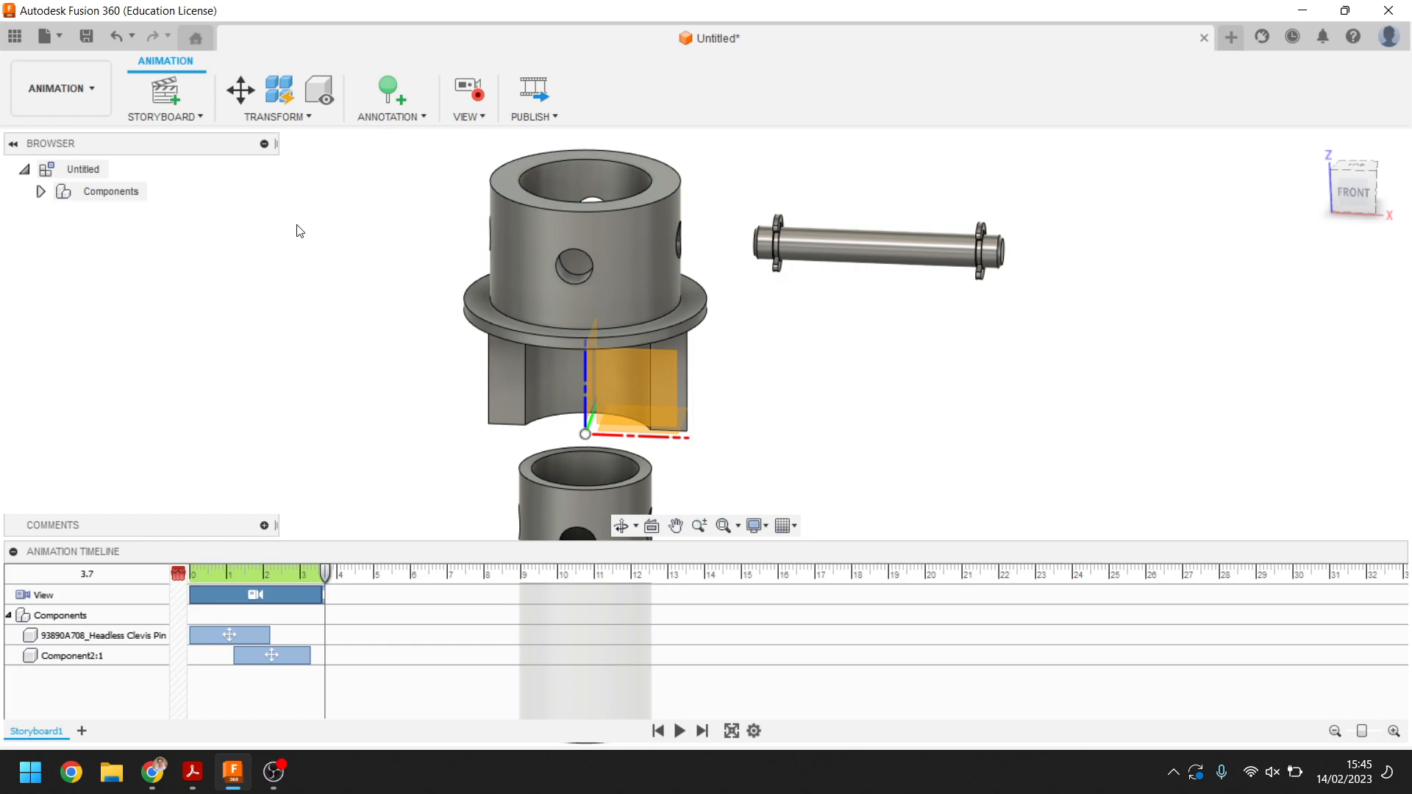
# Start a new drawing from the animation and save the design under the name Cas Tarbi
pyautogui.click(86, 88)
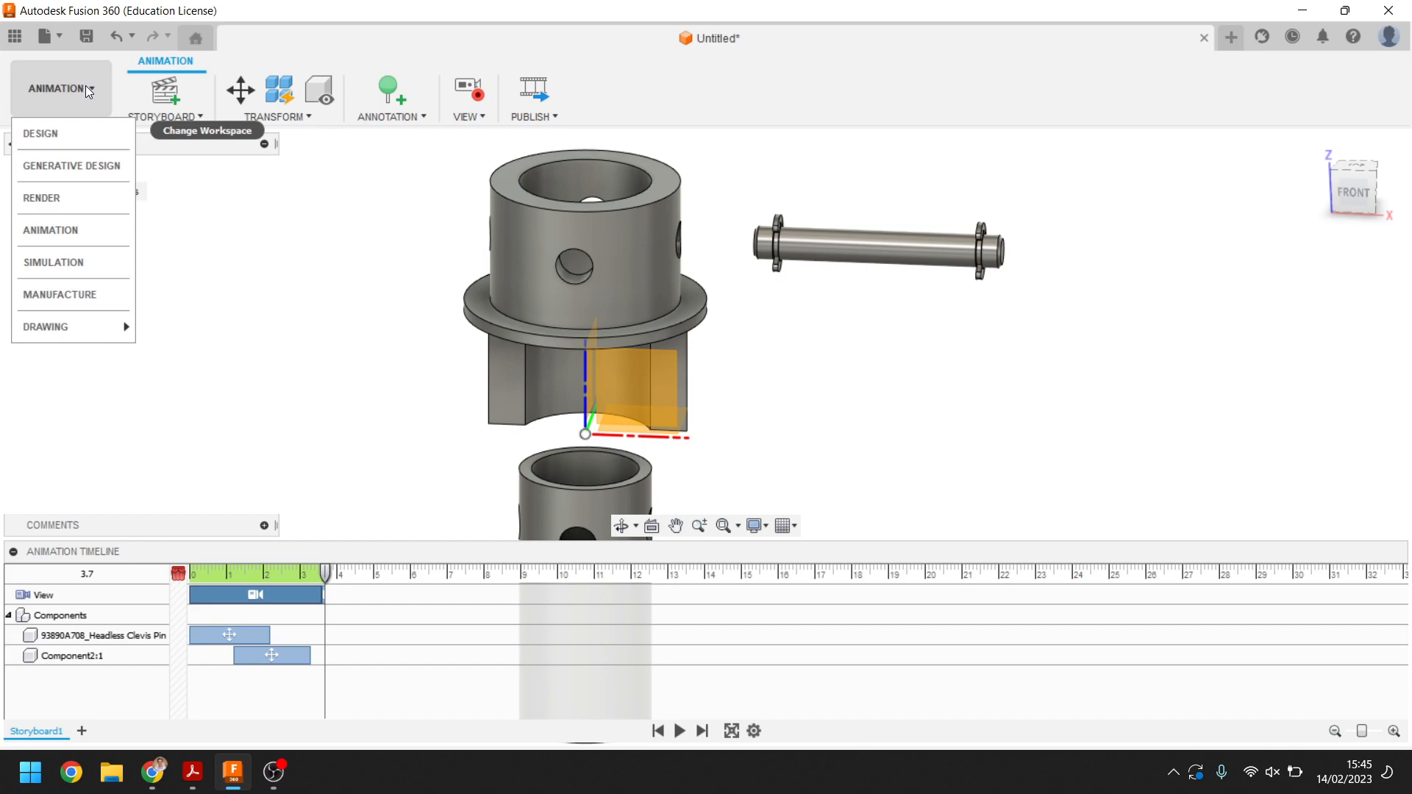
pyautogui.moveTo(92, 336)
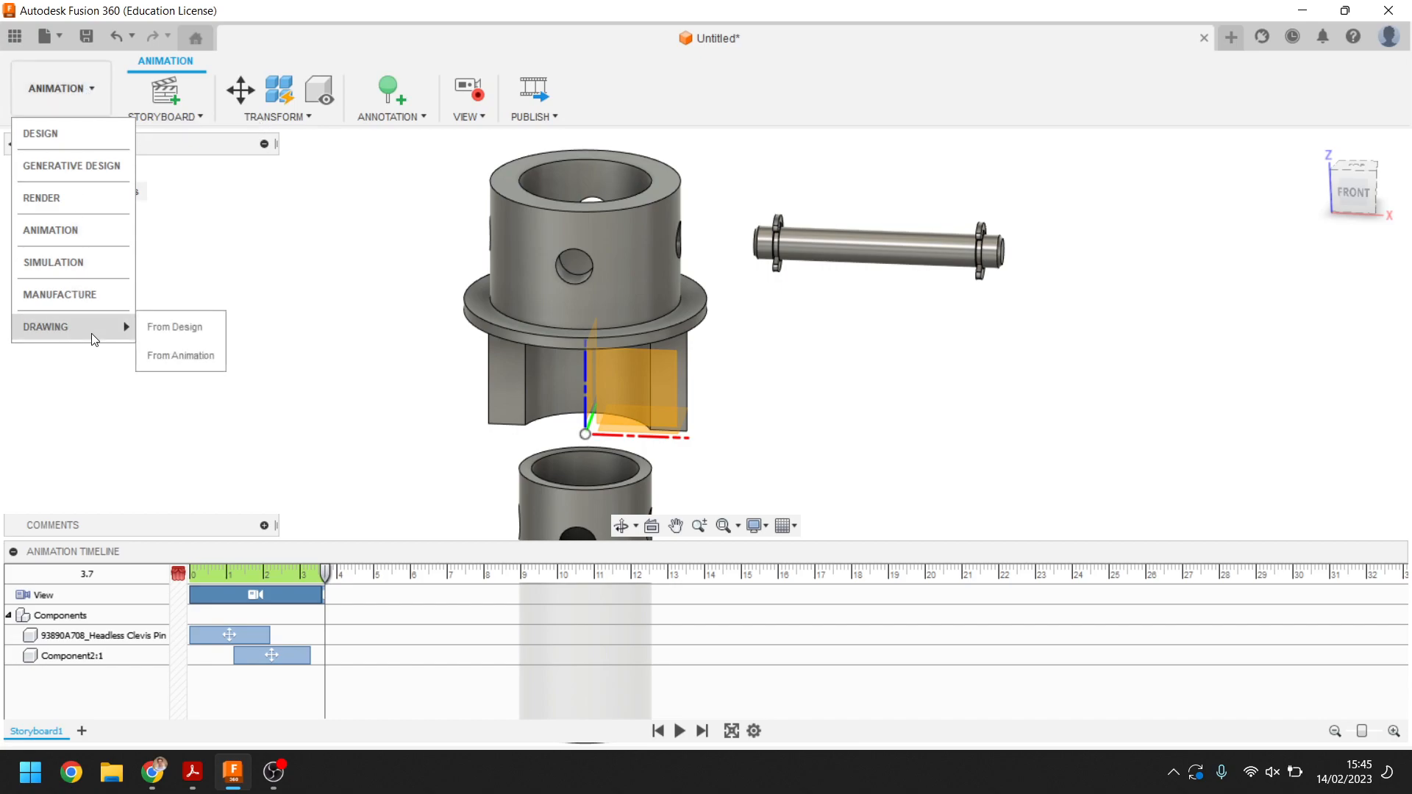
pyautogui.click(206, 360)
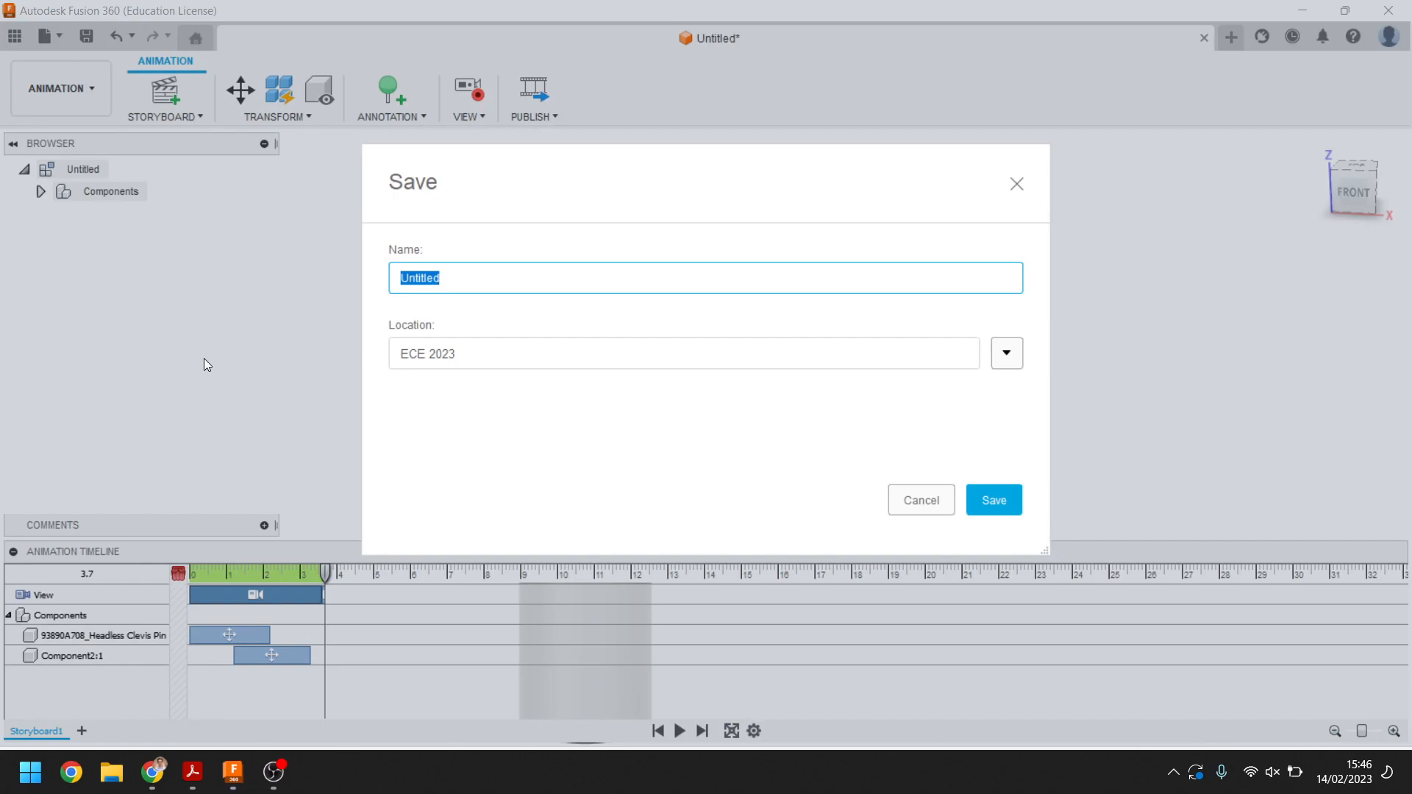
pyautogui.write('C')
pyautogui.press('BackSpace')
pyautogui.write('Cas T')
pyautogui.write('ask')
pyautogui.press('Return')
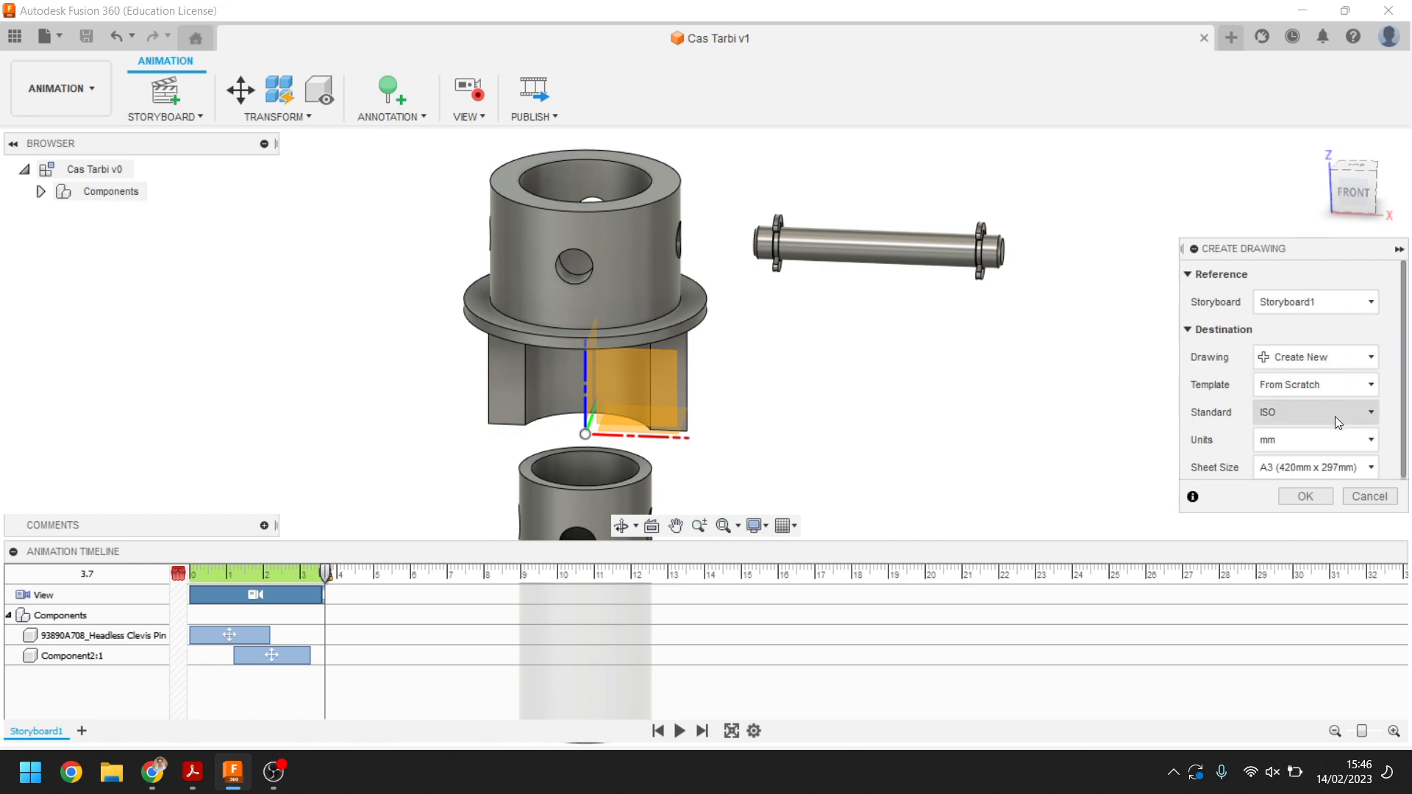
# Create the drawing from Storyboard1 with the ISO standard, mm units and an A3 sheet
pyautogui.click(1335, 416)
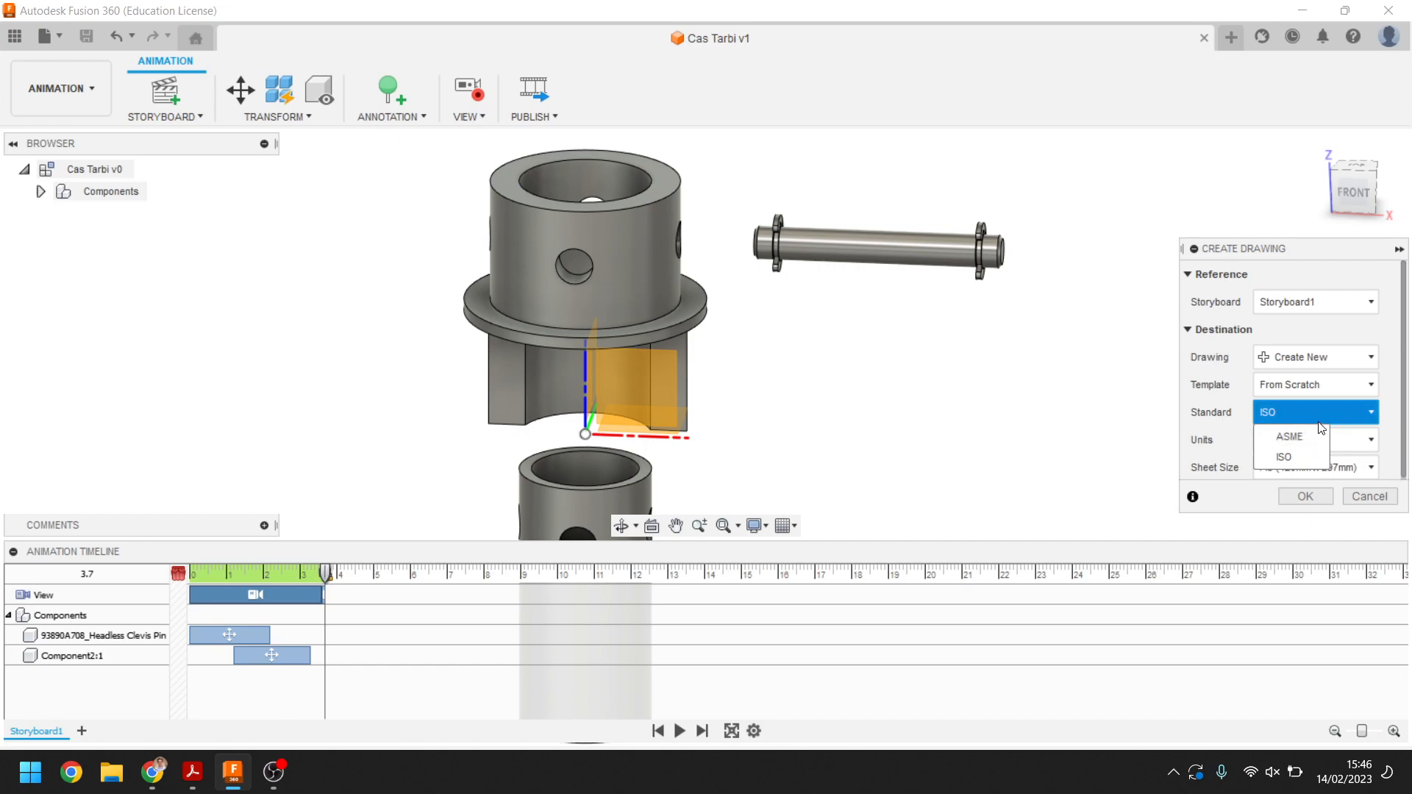
pyautogui.click(1303, 456)
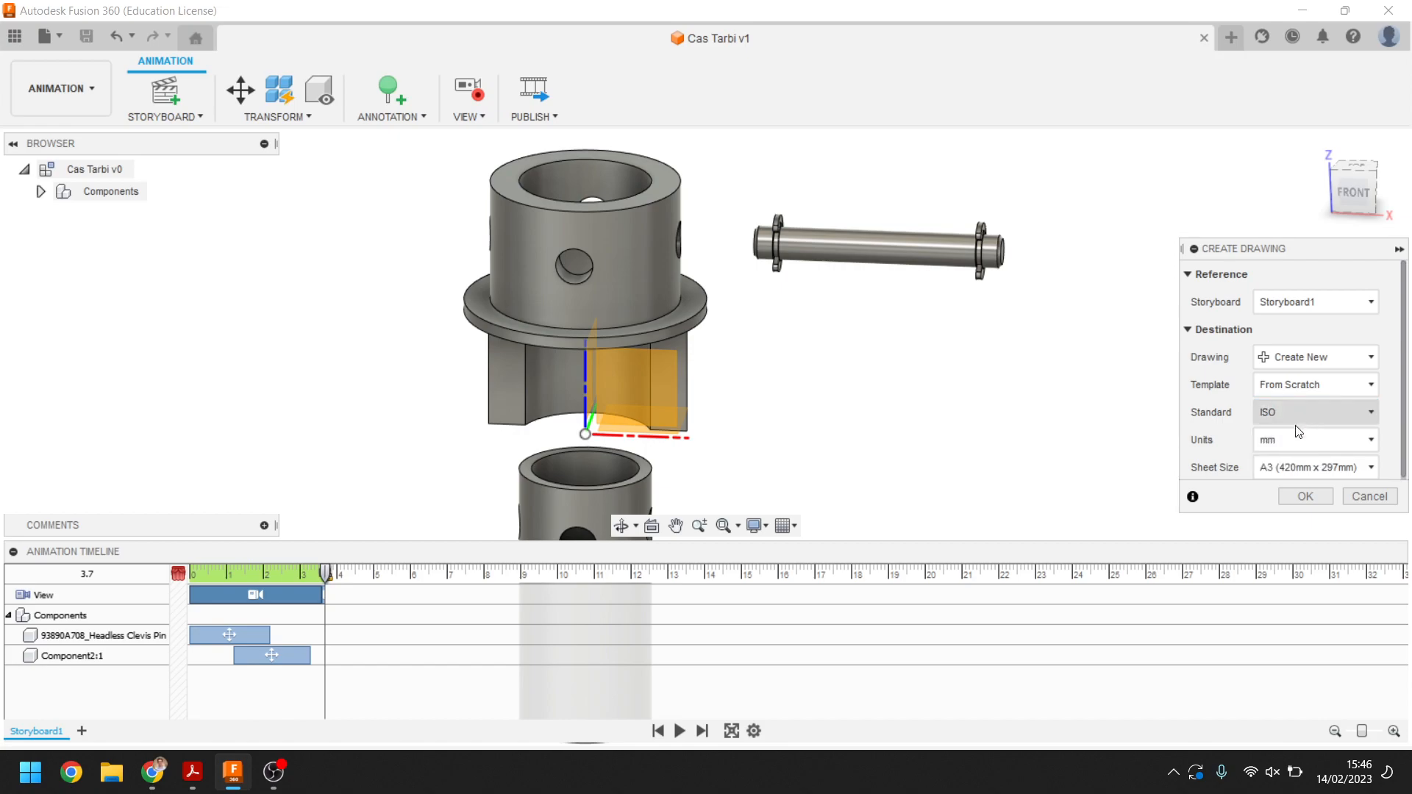
pyautogui.click(1300, 440)
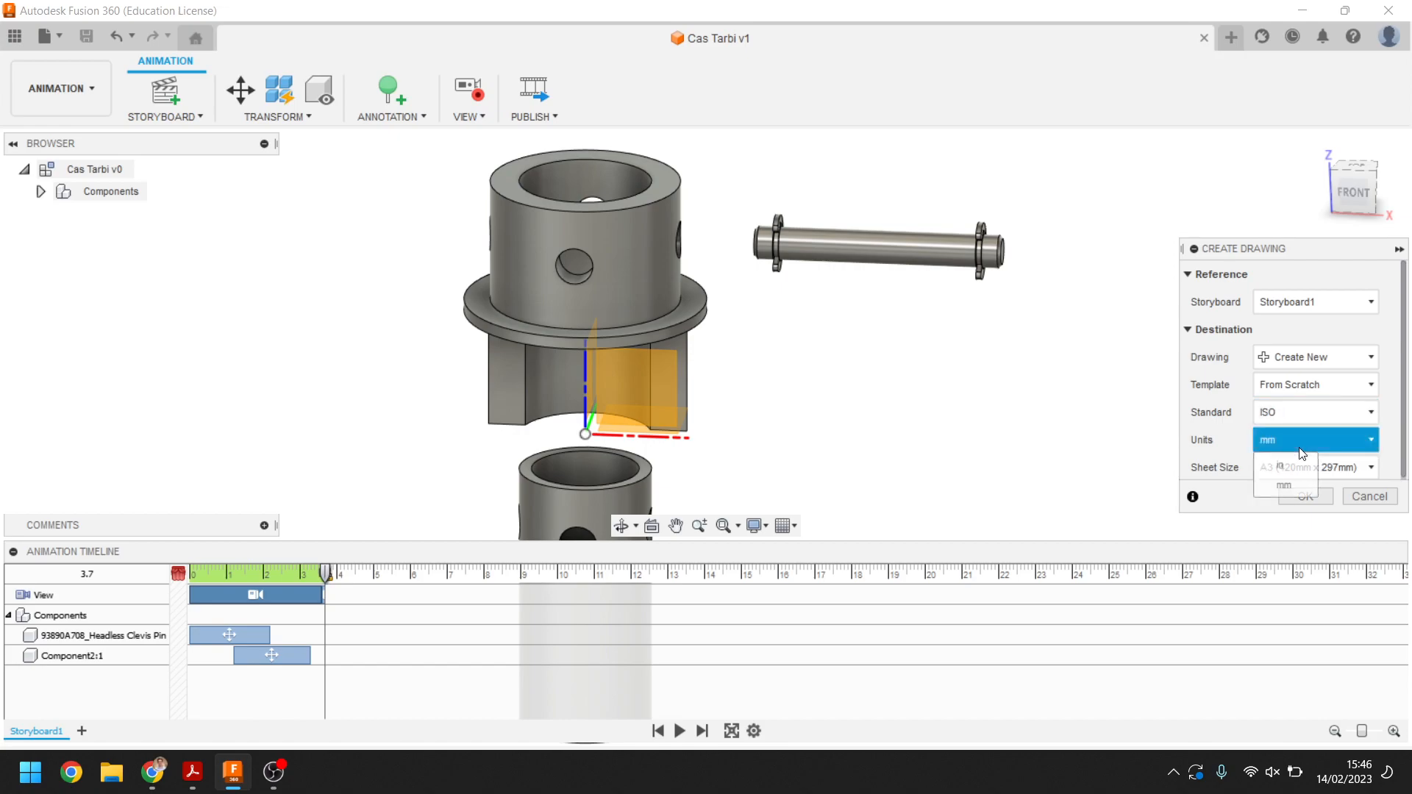
pyautogui.click(1283, 484)
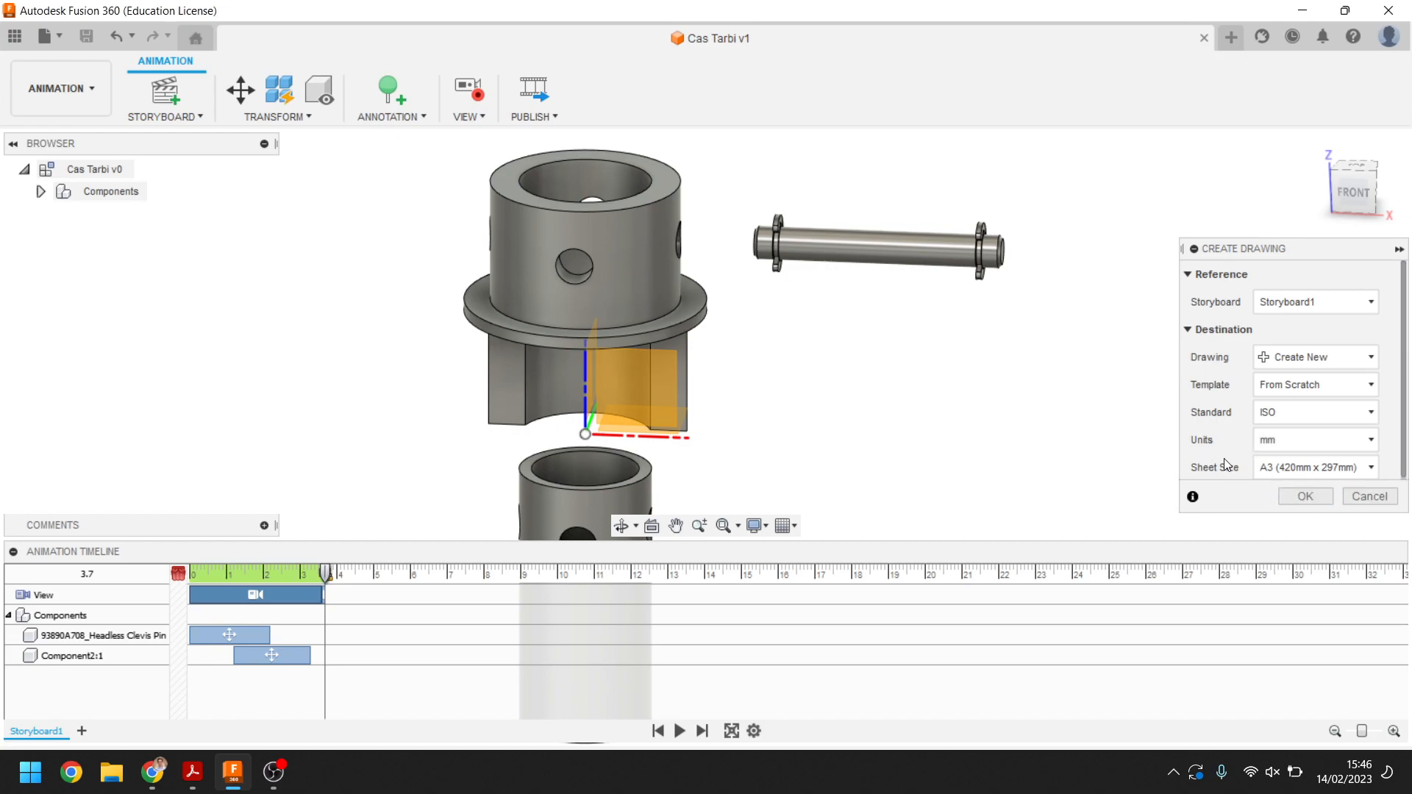
pyautogui.click(1305, 497)
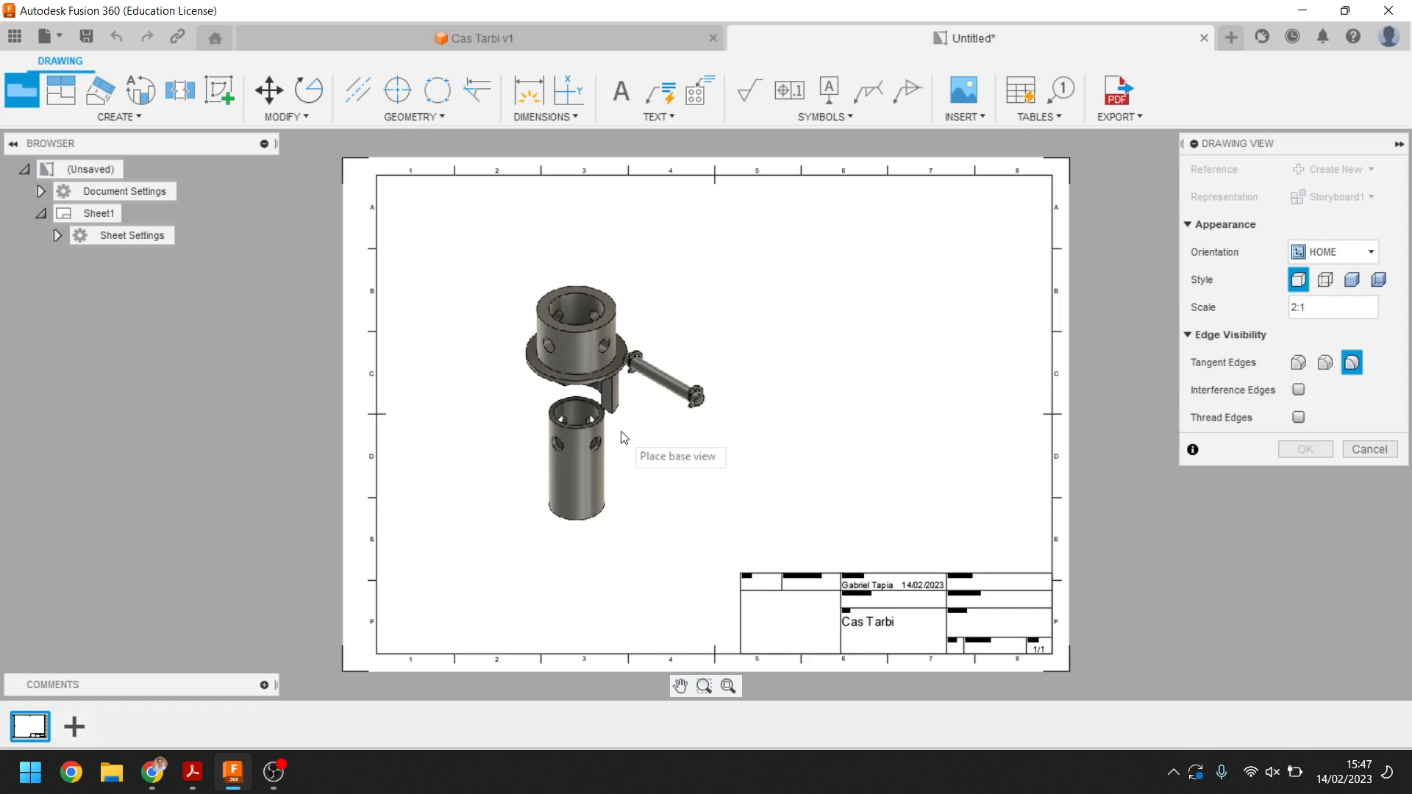
# Place the exploded base view on the sheet with a shaded style at 2:1 scale
pyautogui.click(623, 437)
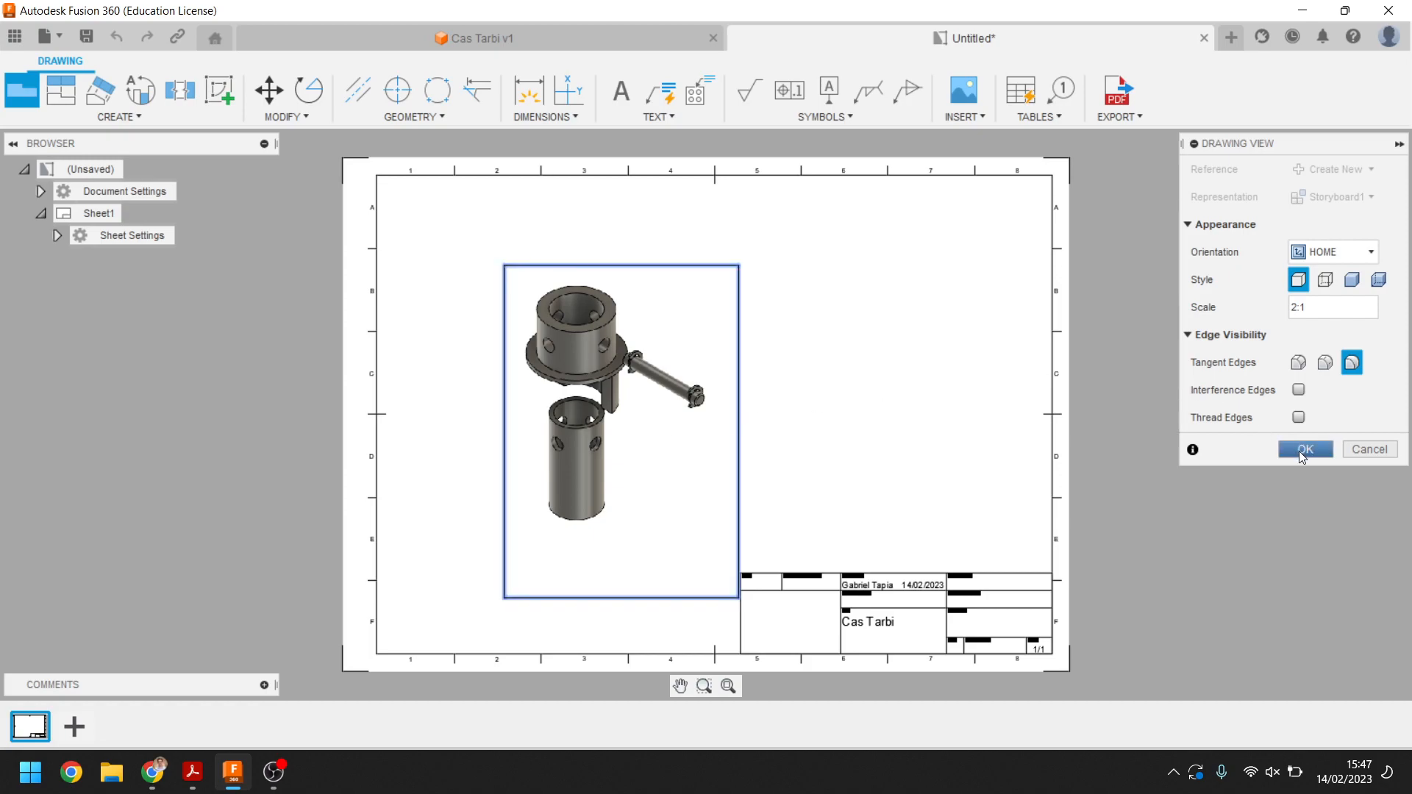
pyautogui.click(1355, 283)
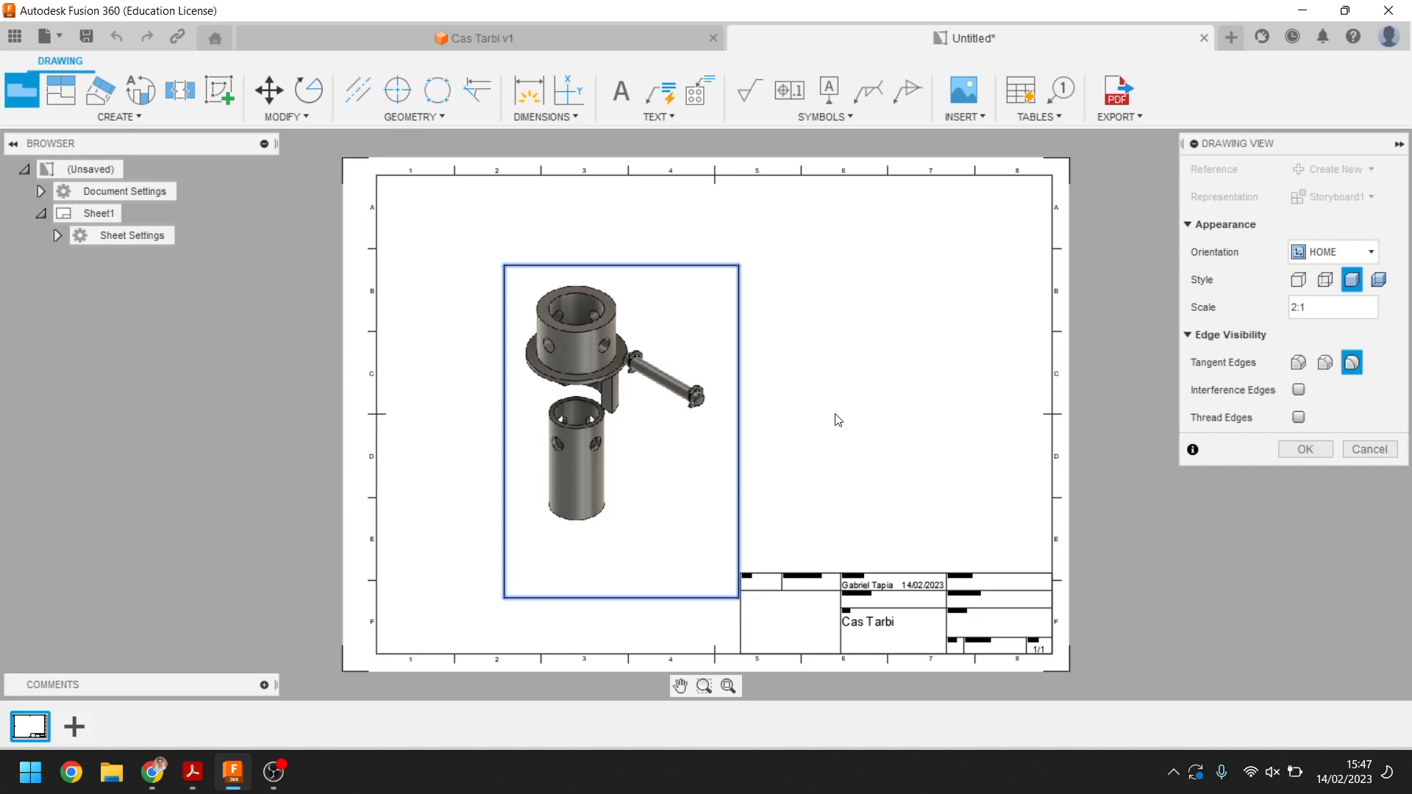
pyautogui.click(1311, 451)
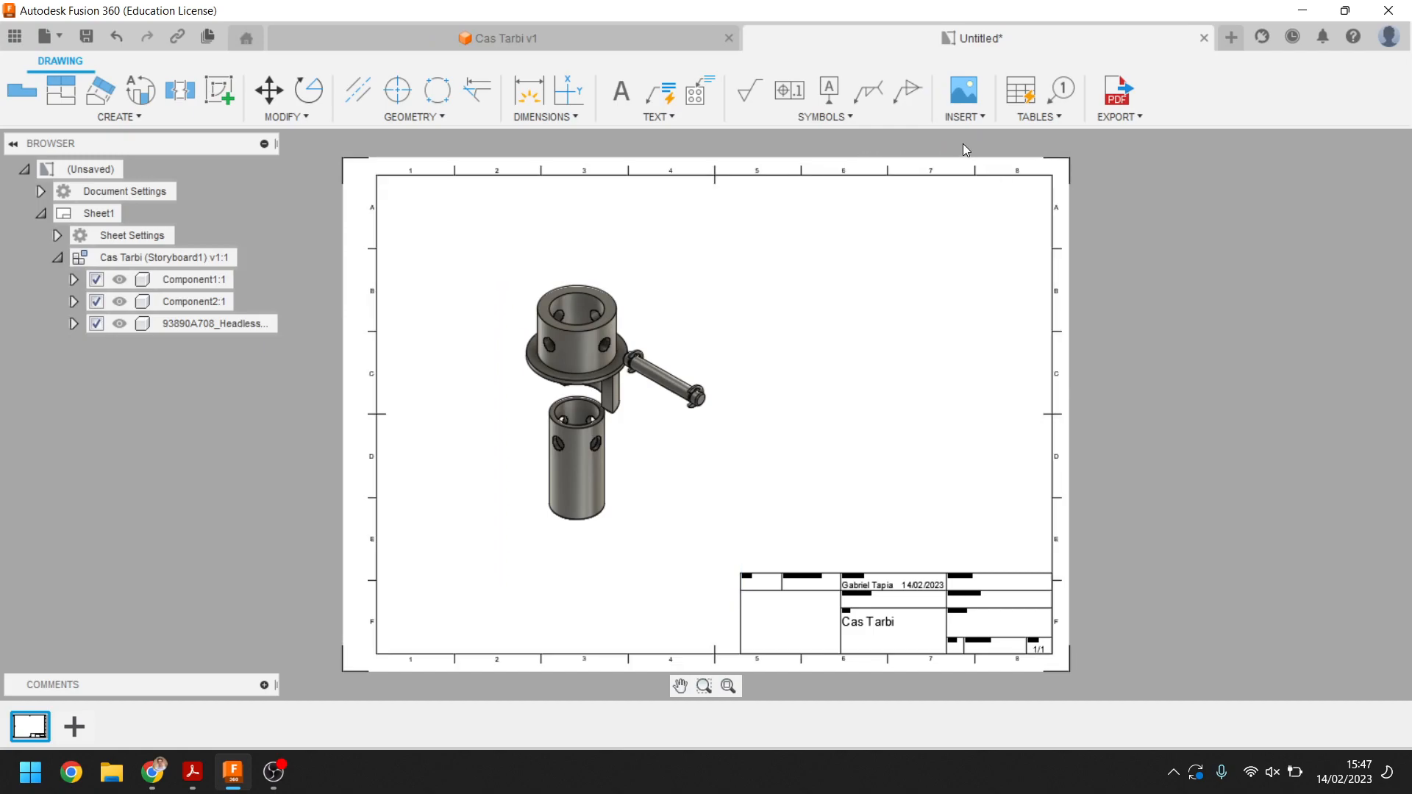
# Insert a parts list table with balloons, placing it in the sheet's top-right corner
pyautogui.click(1022, 100)
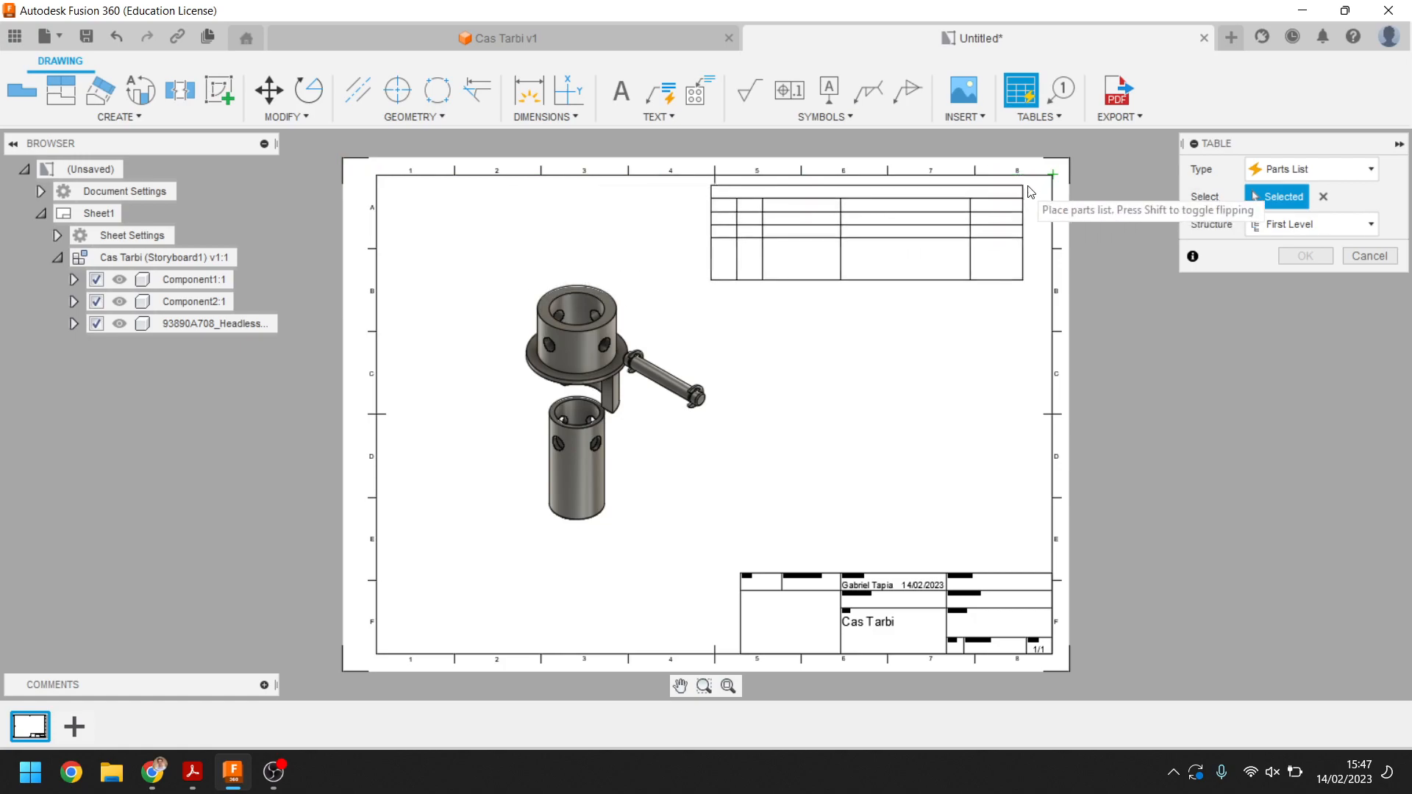
pyautogui.click(1052, 176)
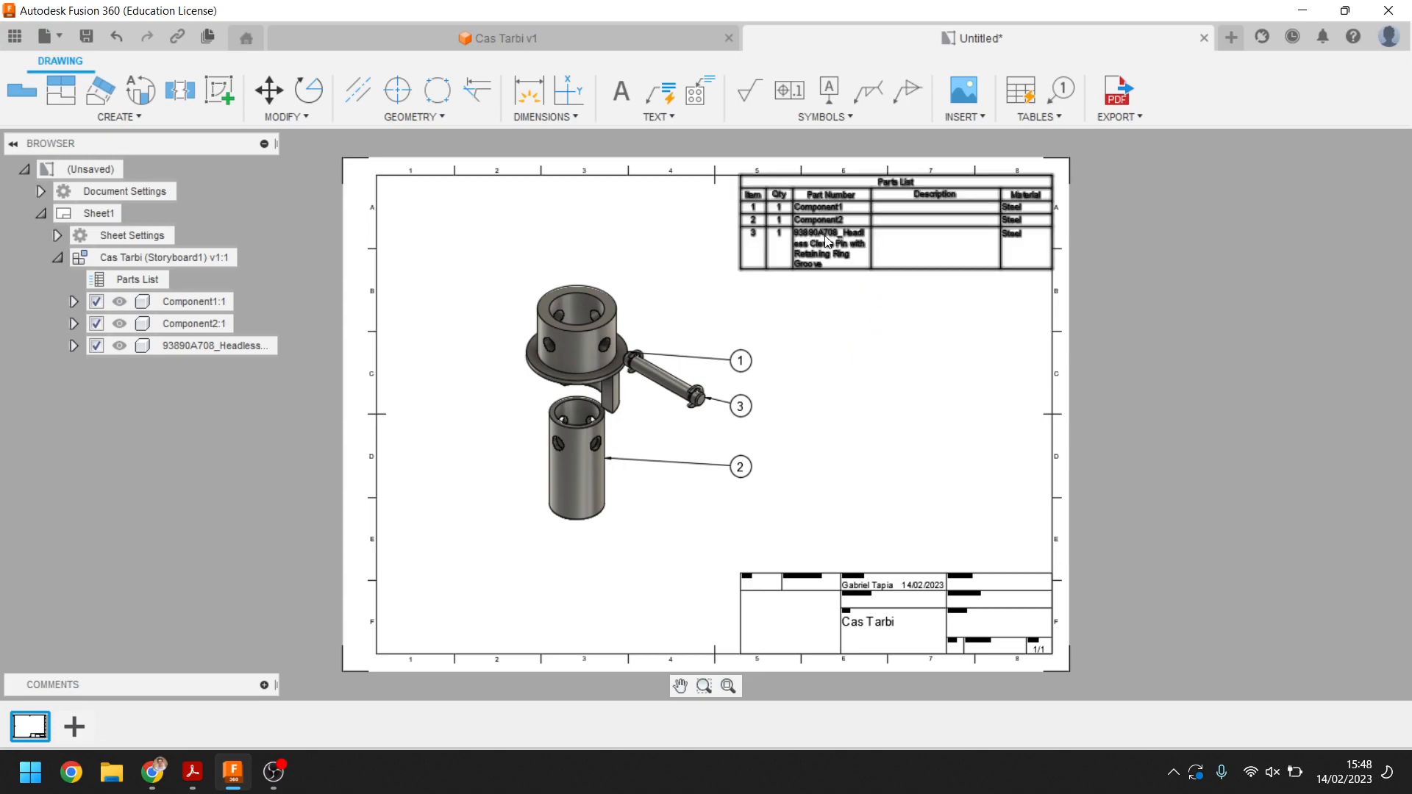
pyautogui.click(570, 334)
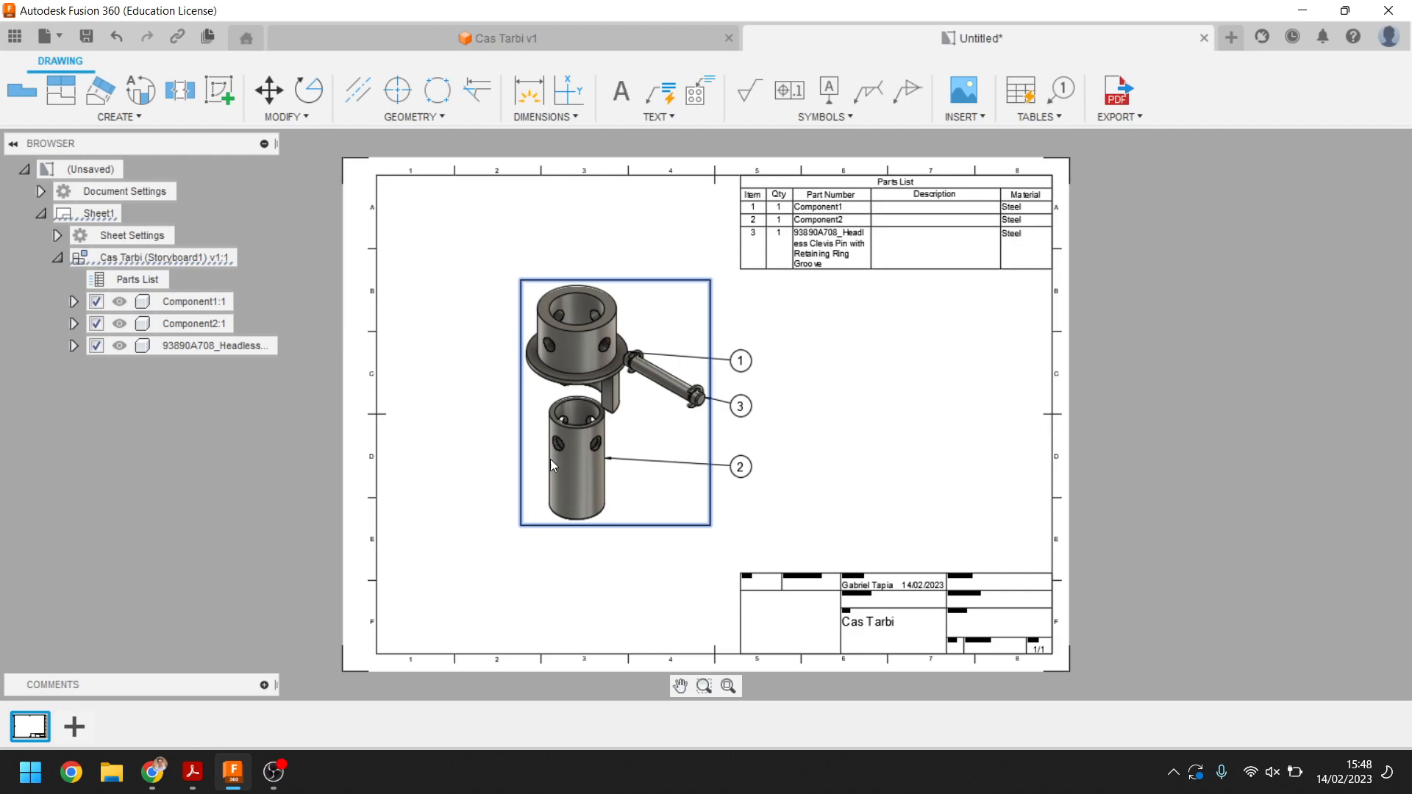
pyautogui.click(837, 222)
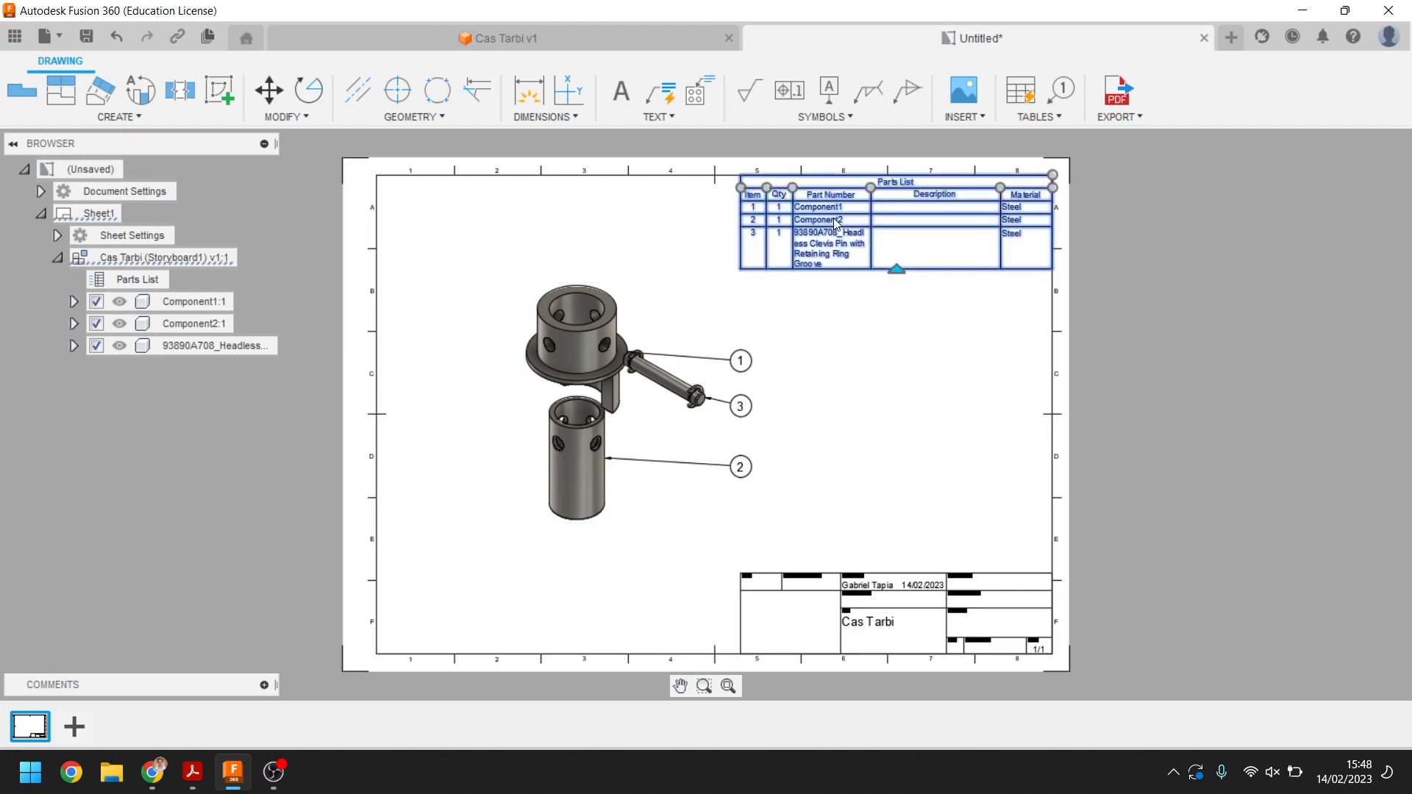
pyautogui.click(744, 468)
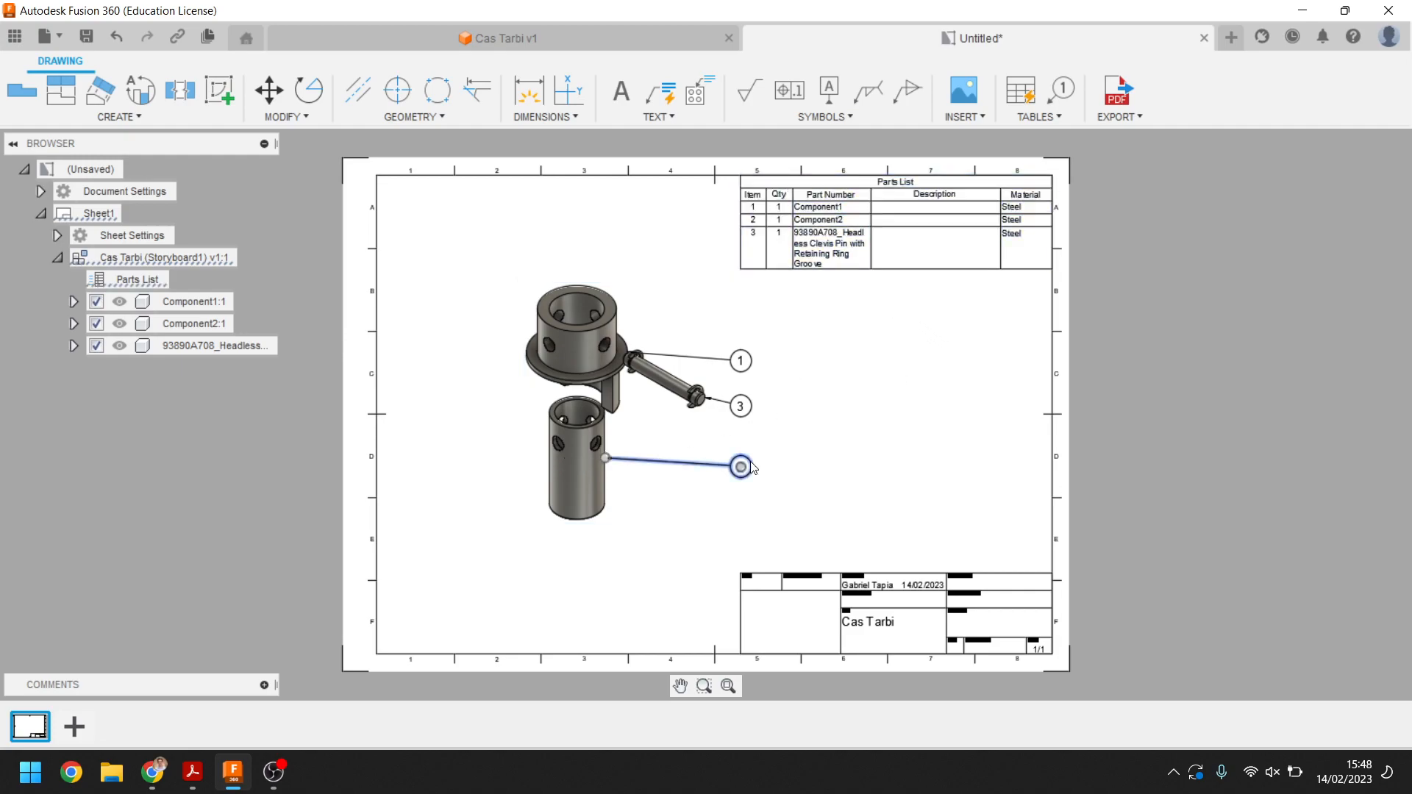
pyautogui.click(831, 452)
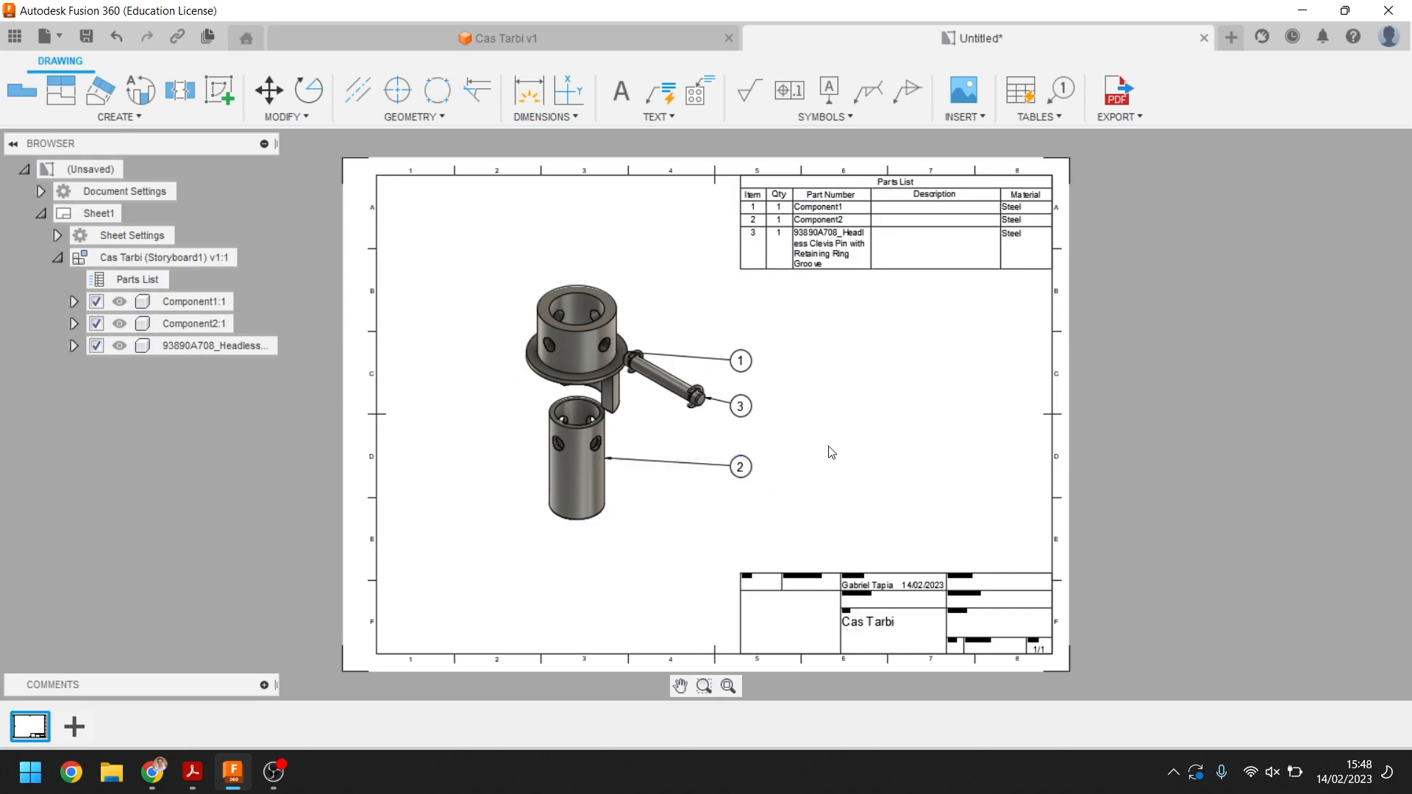
pyautogui.click(564, 347)
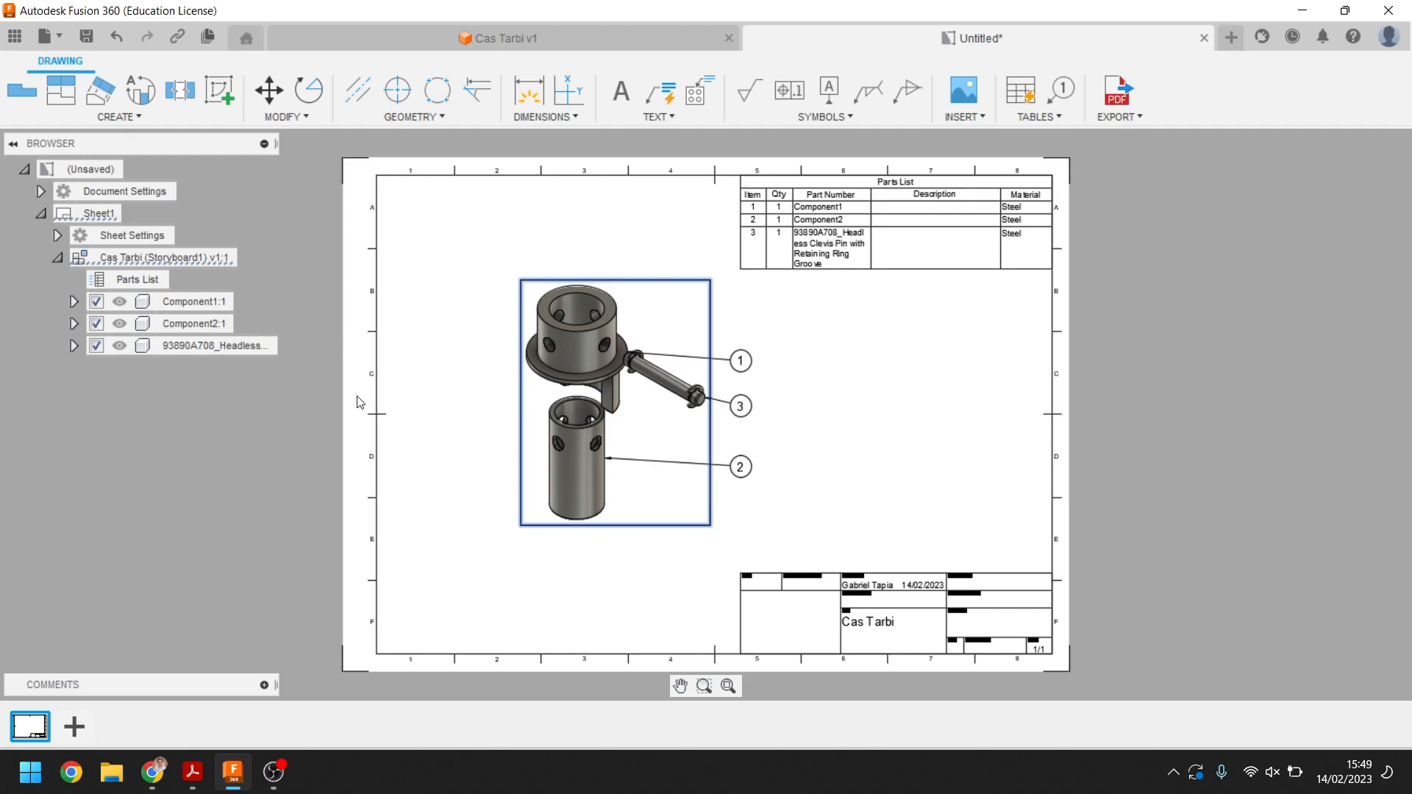
# Return to the design document and switch to the Design workspace
pyautogui.click(559, 37)
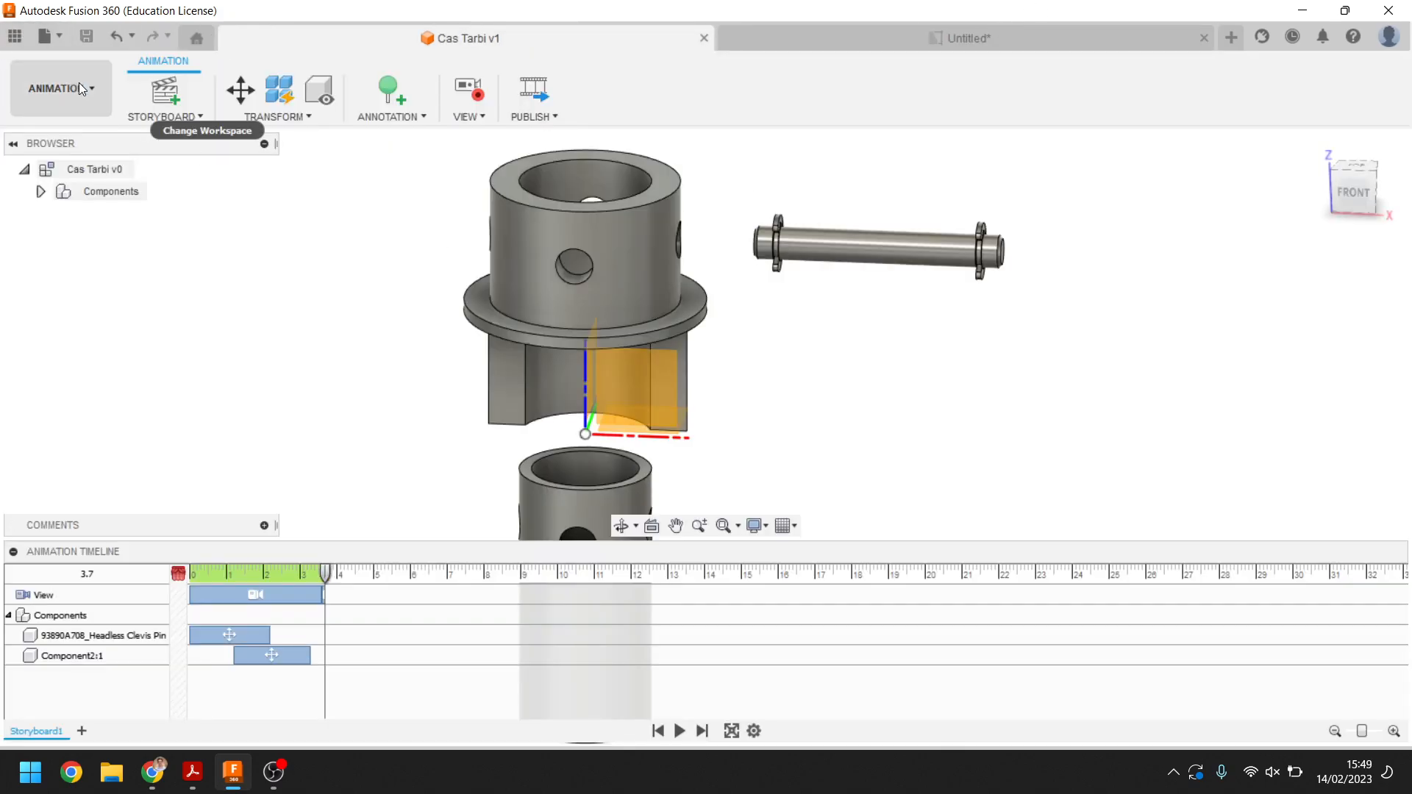
pyautogui.click(81, 89)
pyautogui.moveTo(89, 326)
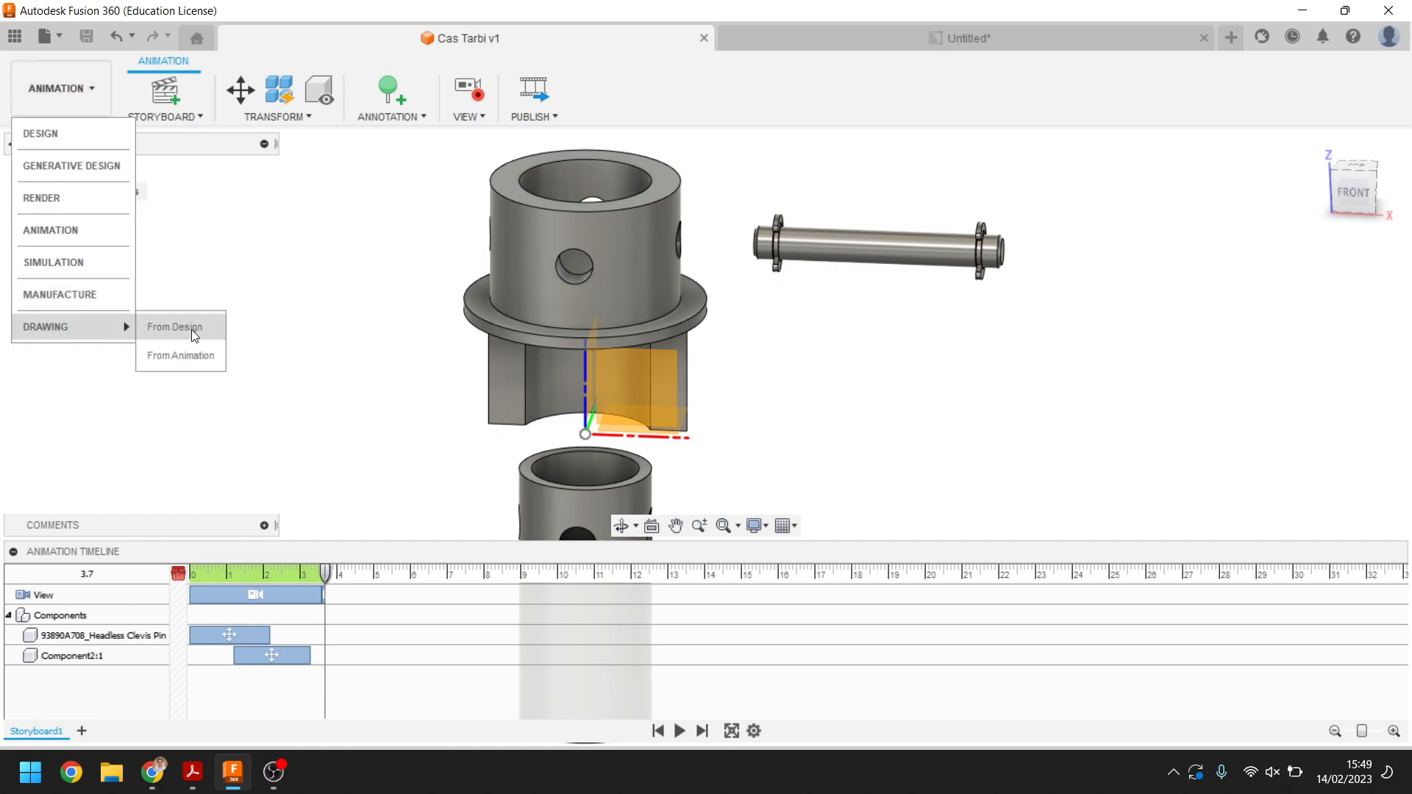
pyautogui.click(75, 134)
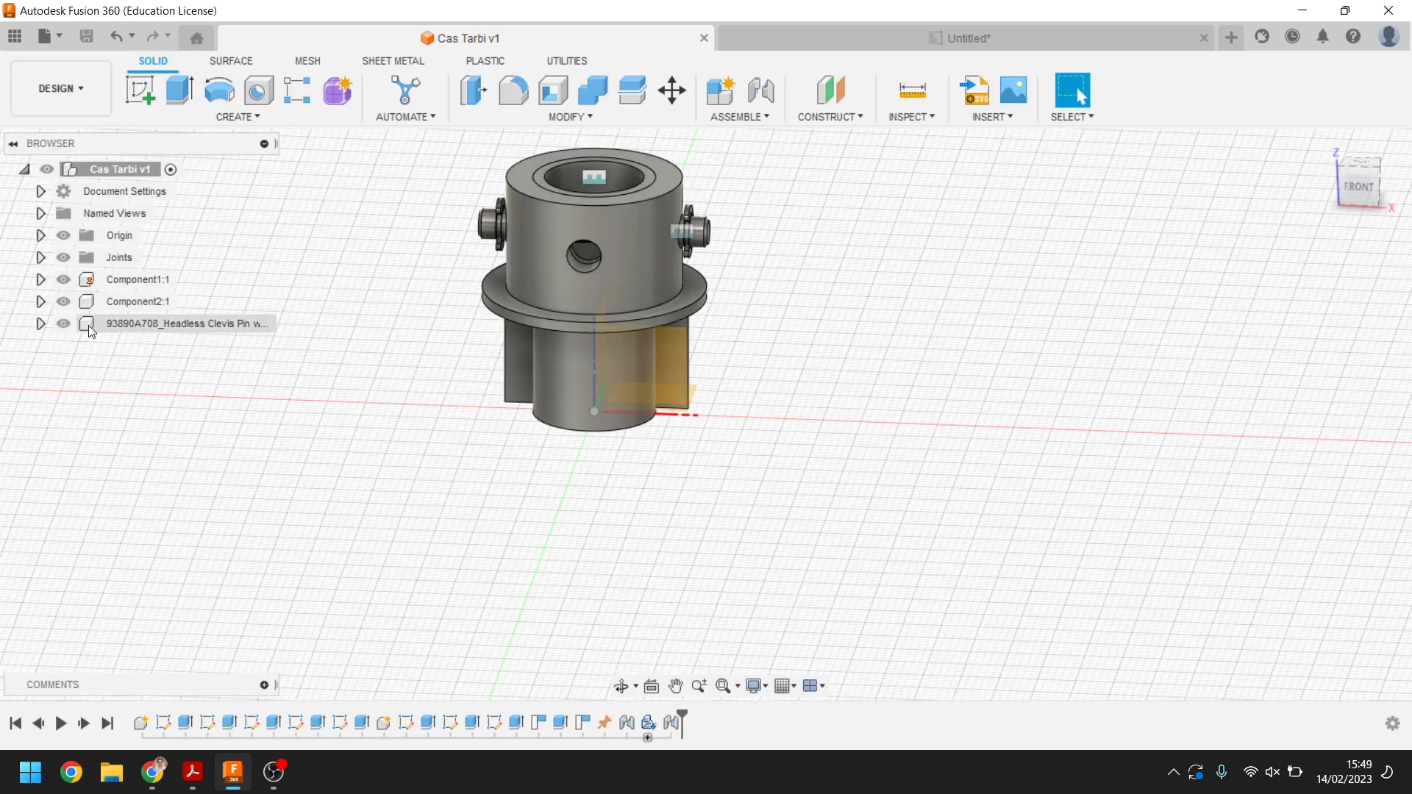
# Assign the ABS Plastic physical material to Component1 from the Plastic library
pyautogui.click(123, 281)
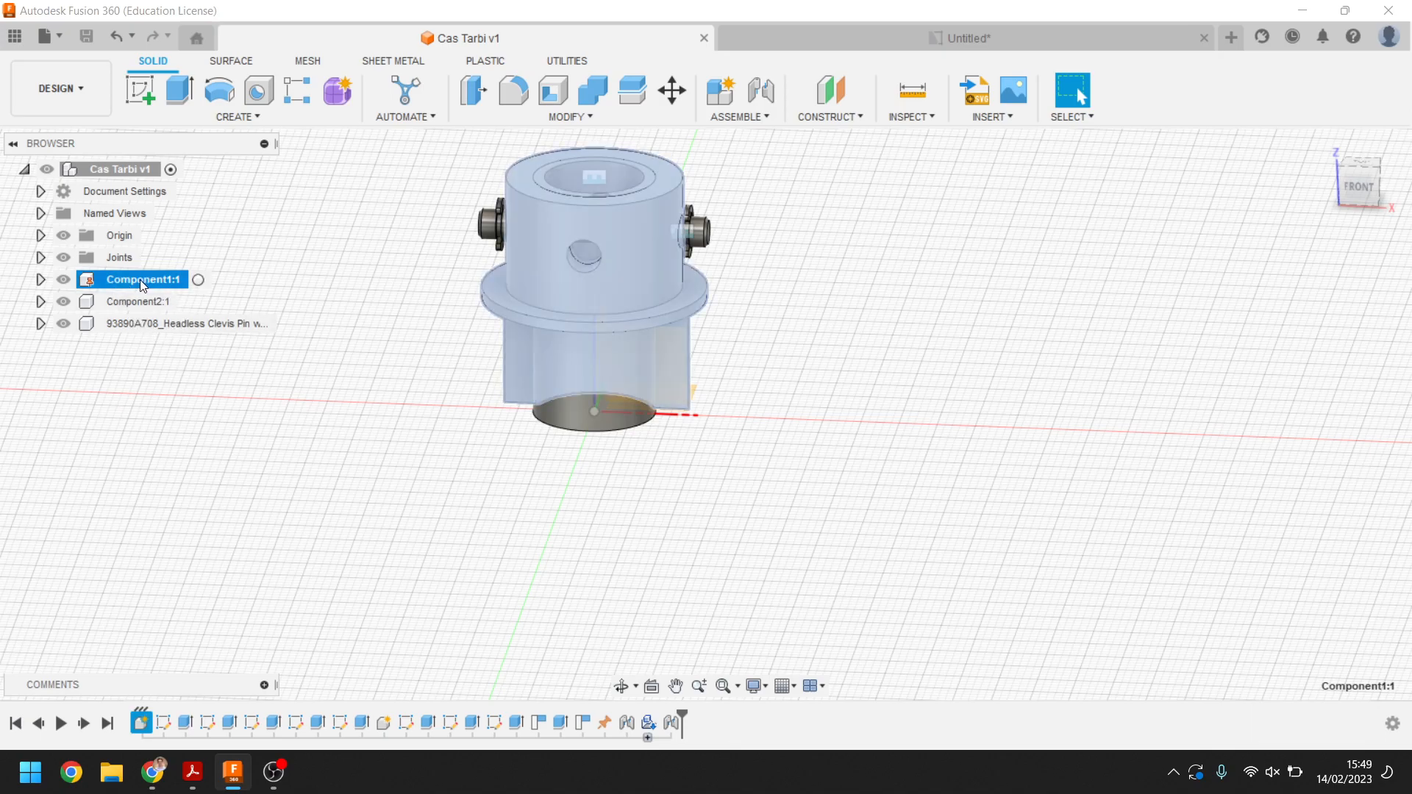
pyautogui.rightClick(142, 285)
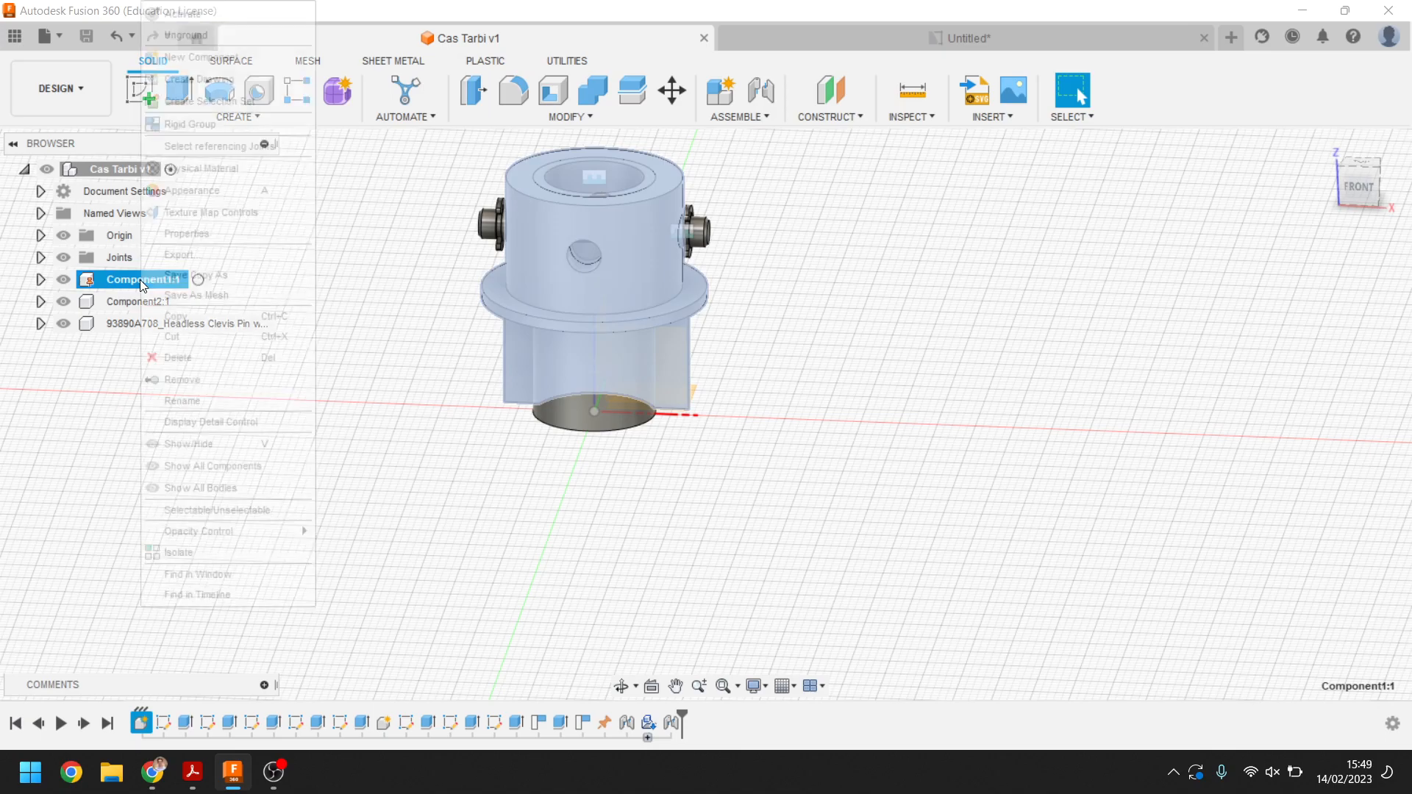
pyautogui.click(221, 168)
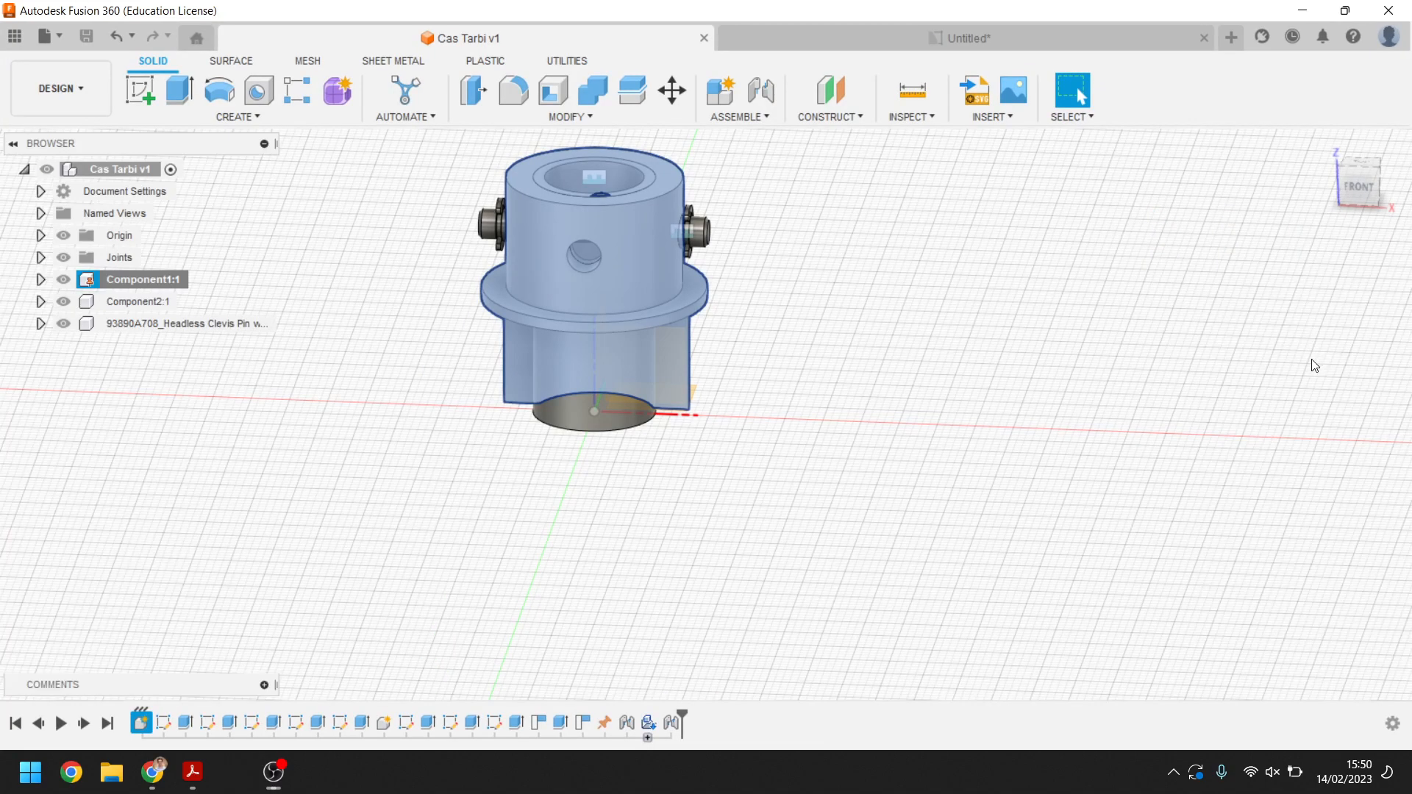
pyautogui.scroll(-1, 1225, 479)
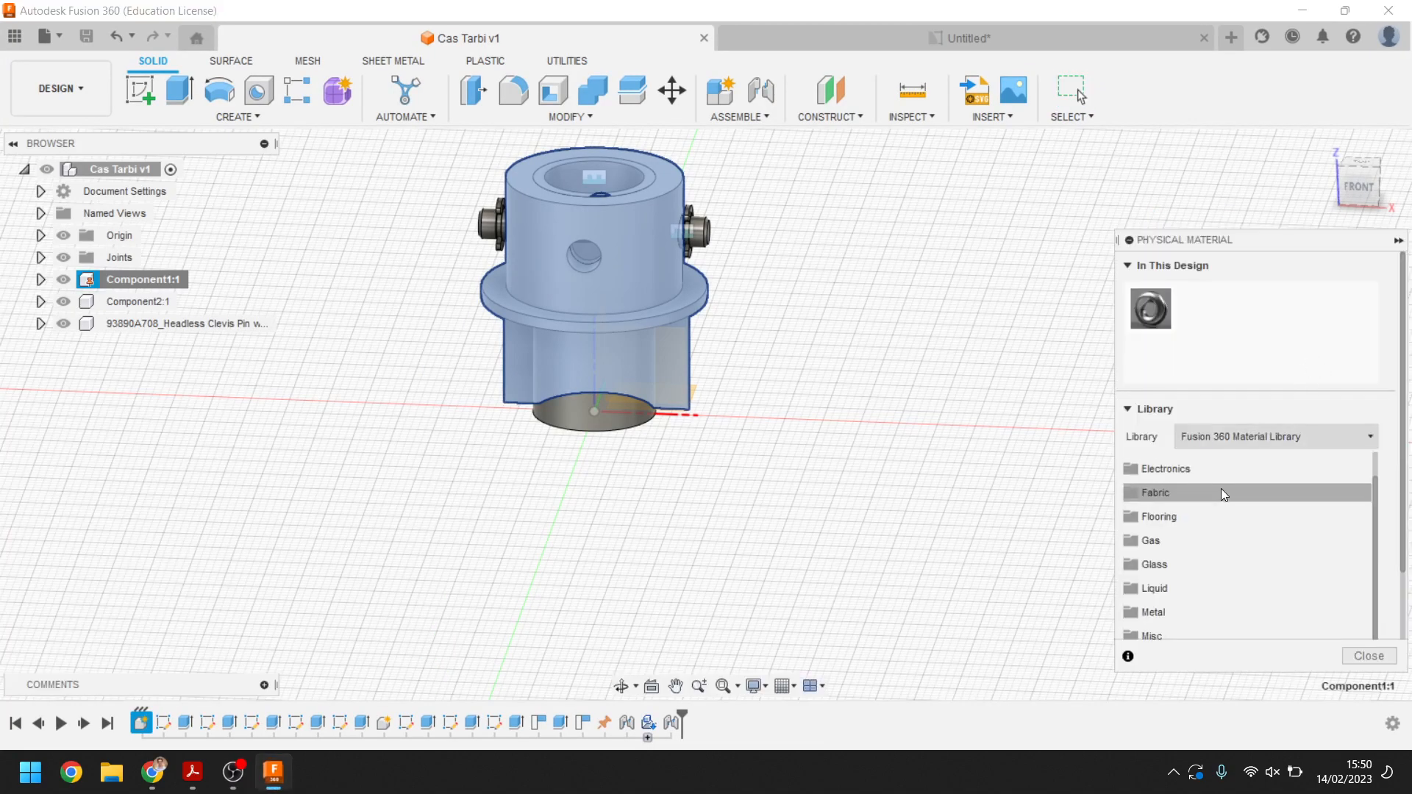
pyautogui.scroll(-3, 1206, 509)
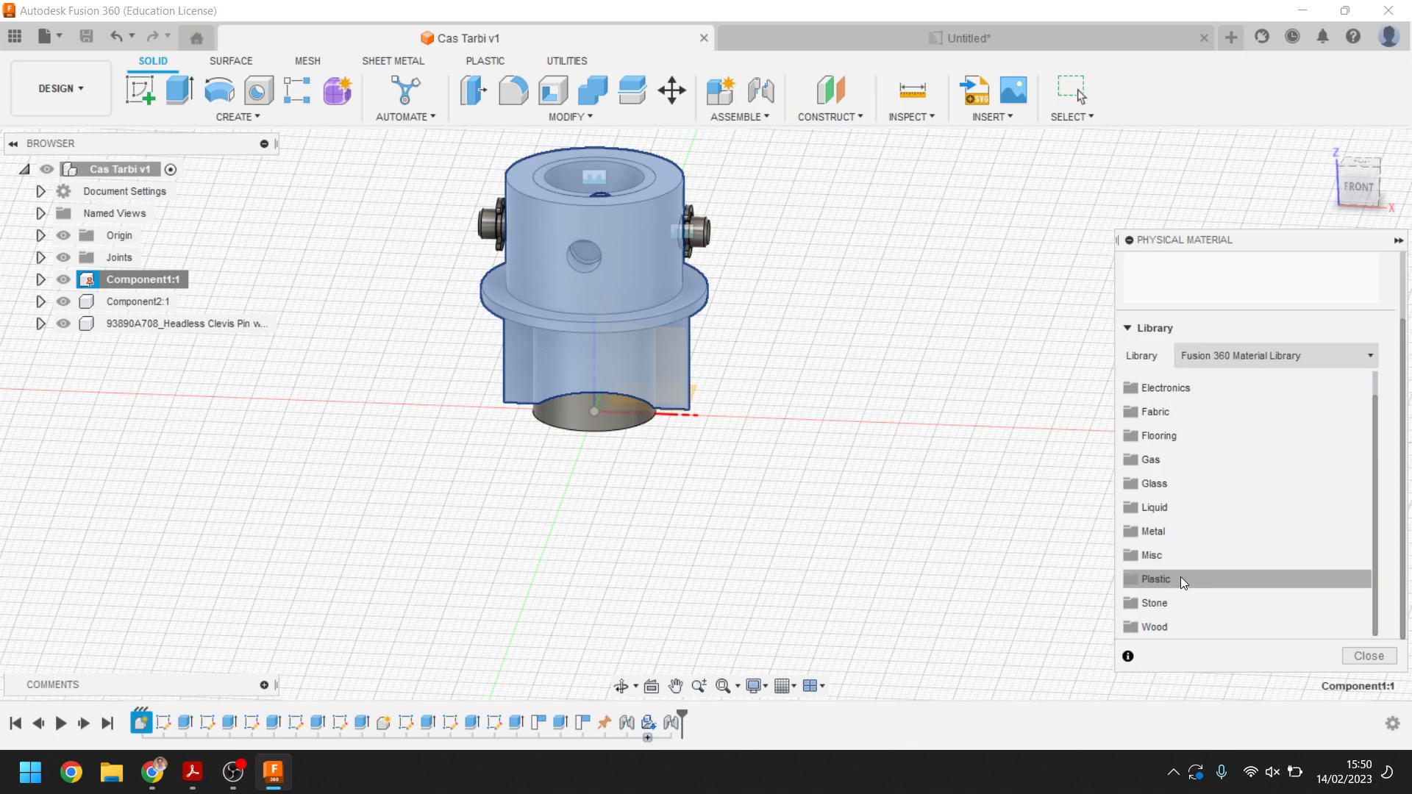
pyautogui.click(1169, 580)
pyautogui.scroll(-3, 1276, 530)
pyautogui.scroll(1, 1220, 485)
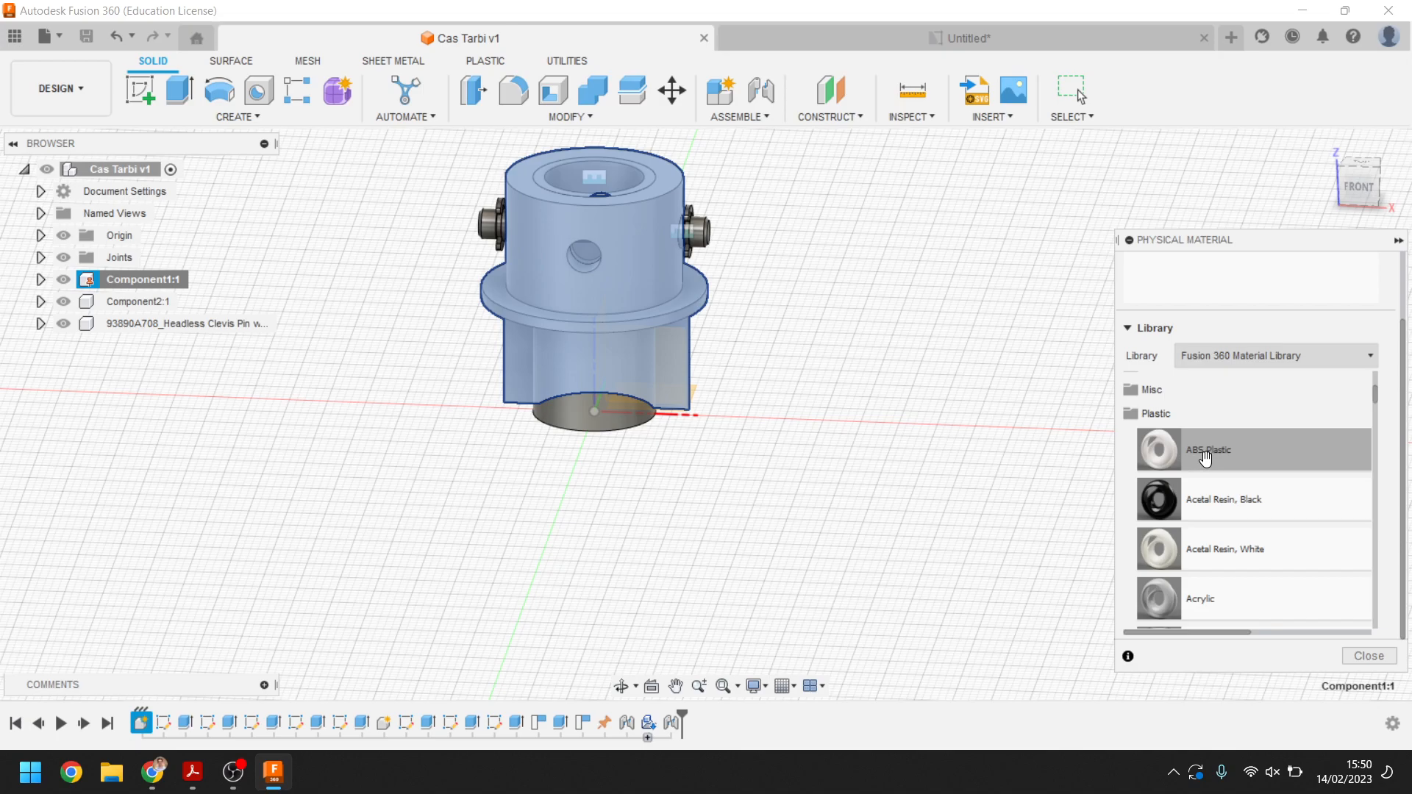
pyautogui.moveTo(1204, 459); pyautogui.dragTo(631, 285)
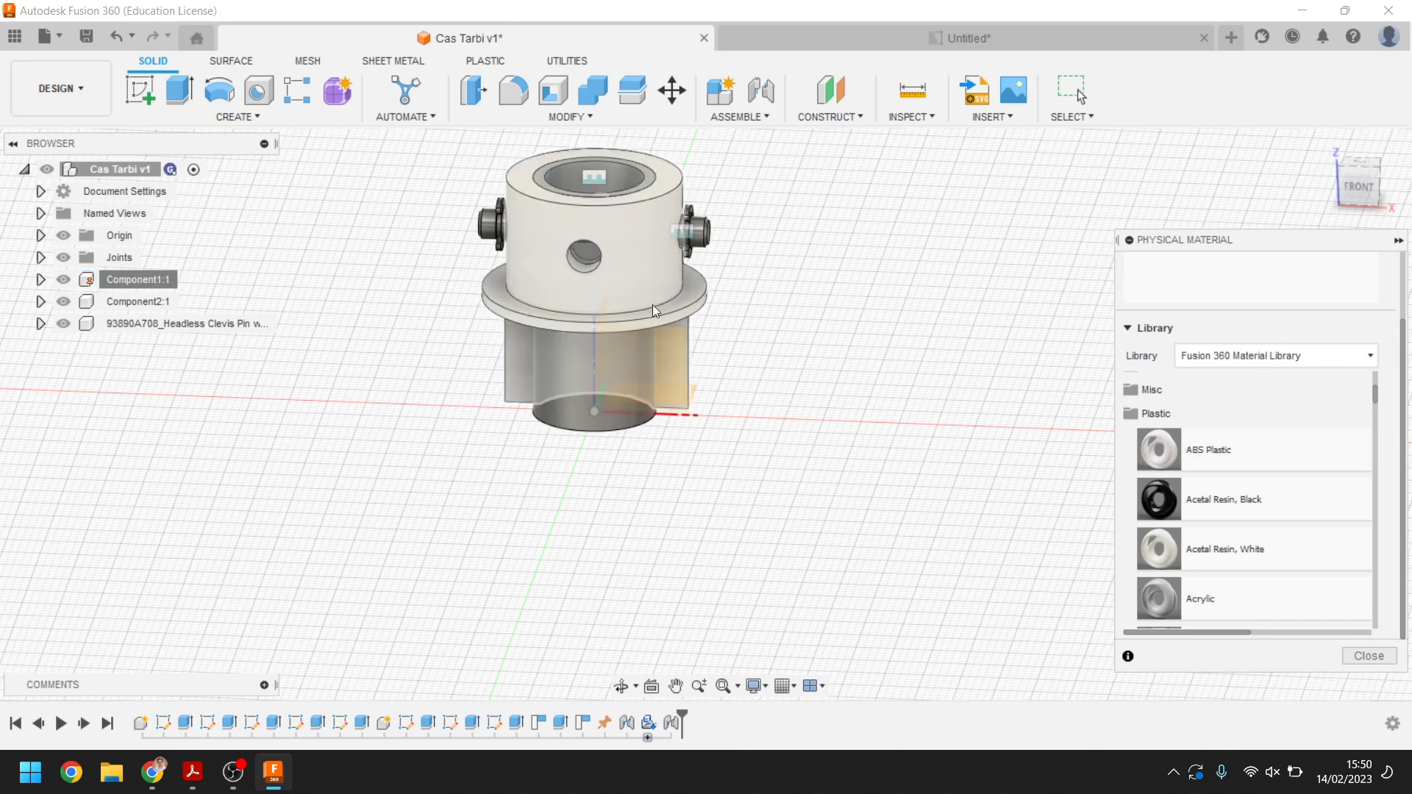
pyautogui.click(1366, 656)
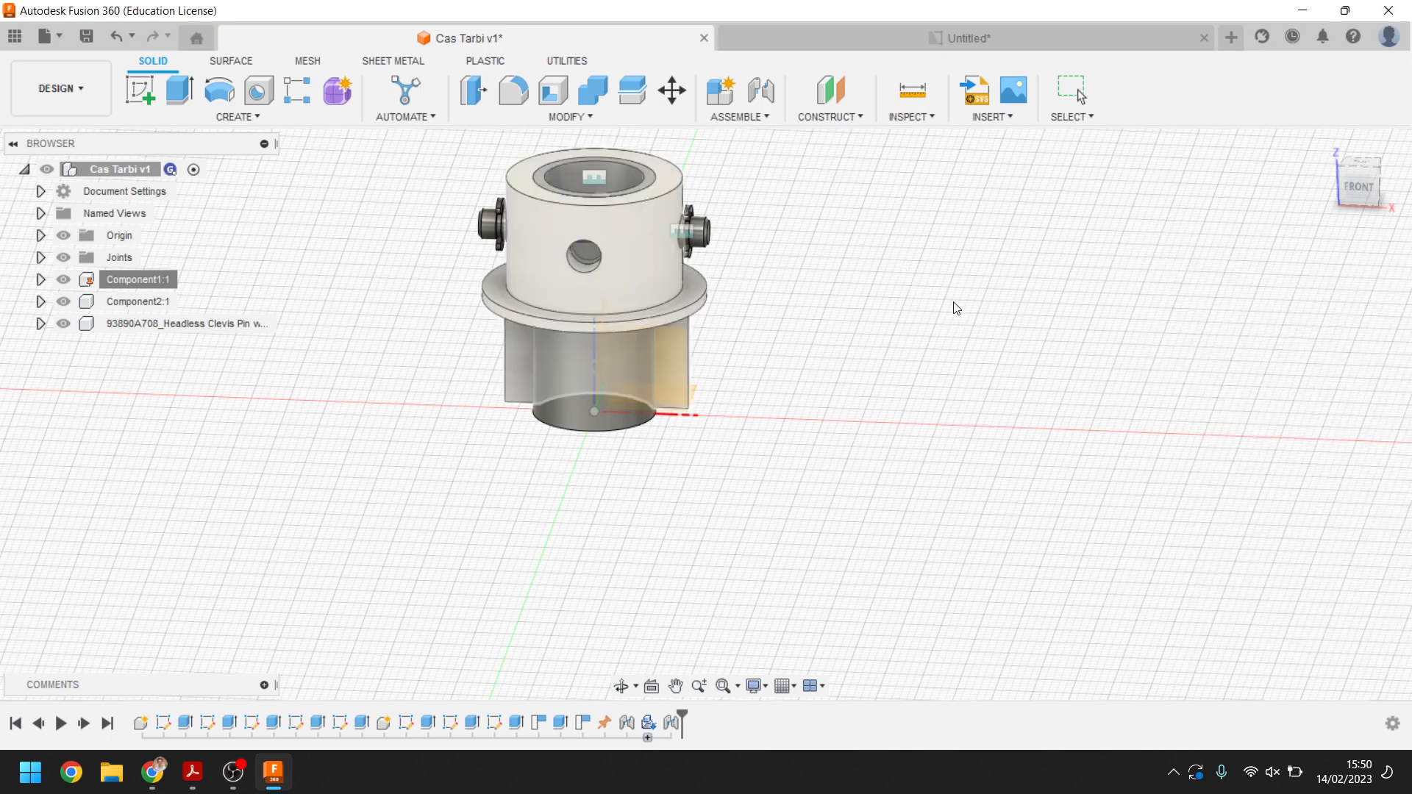
# Save the design as a new version and return to the drawing
pyautogui.click(915, 33)
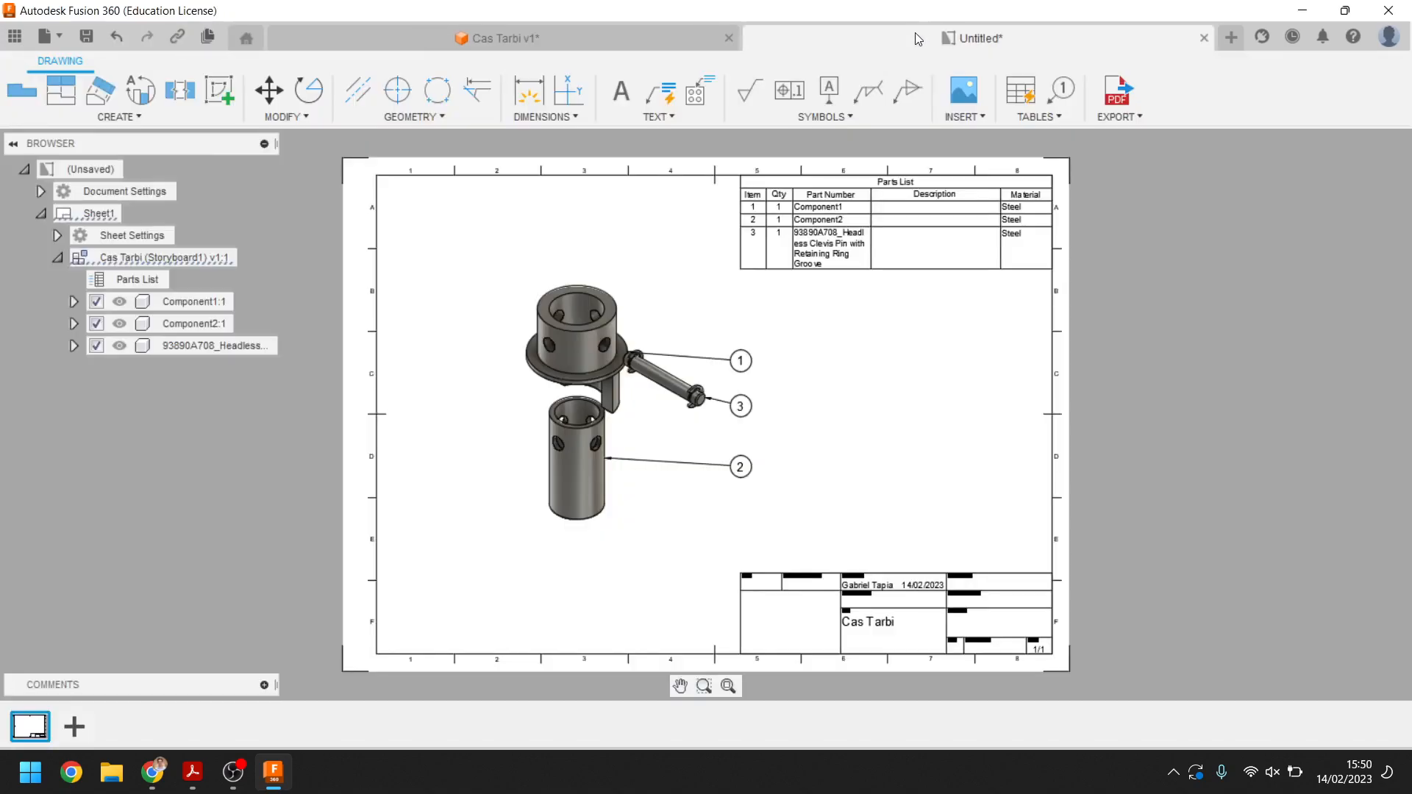
pyautogui.click(510, 31)
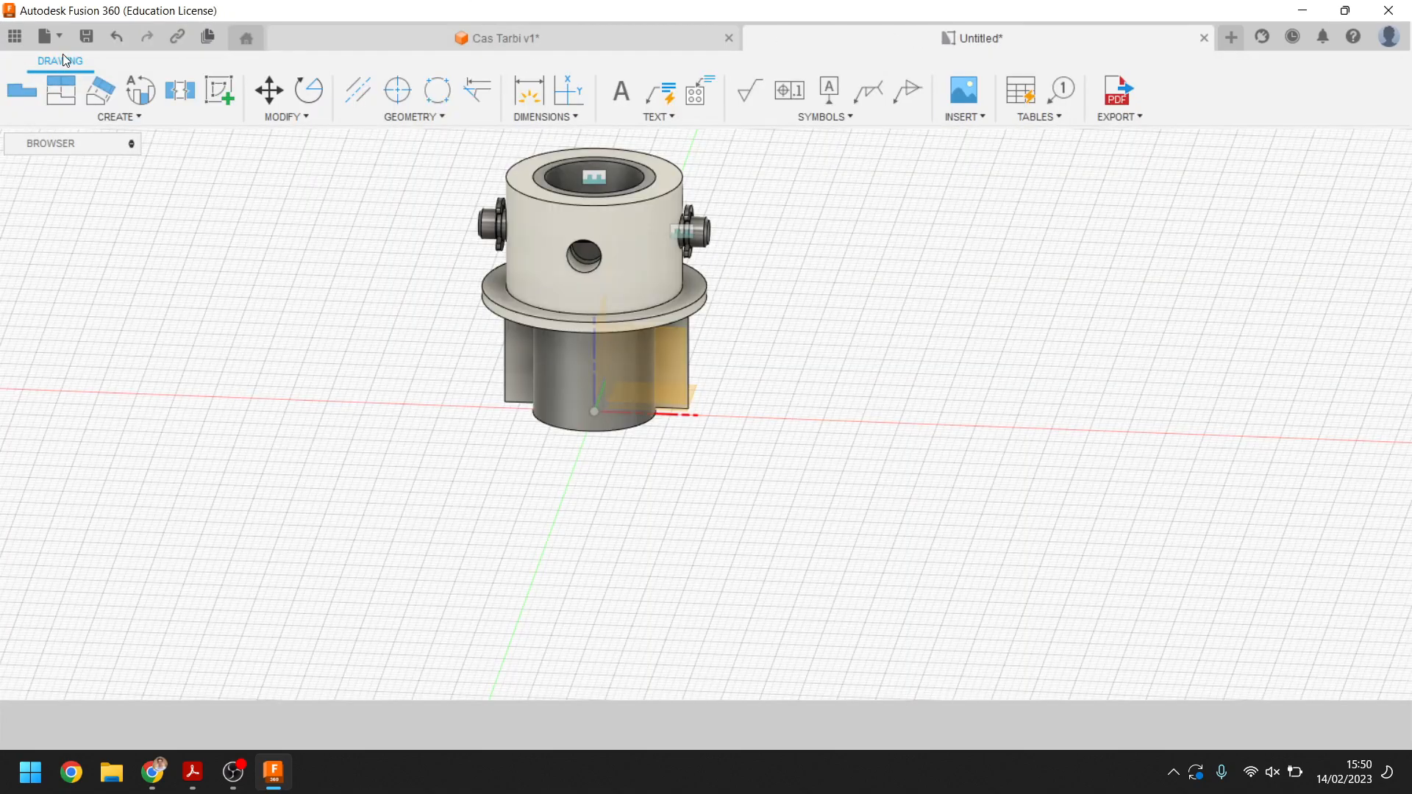
pyautogui.click(88, 37)
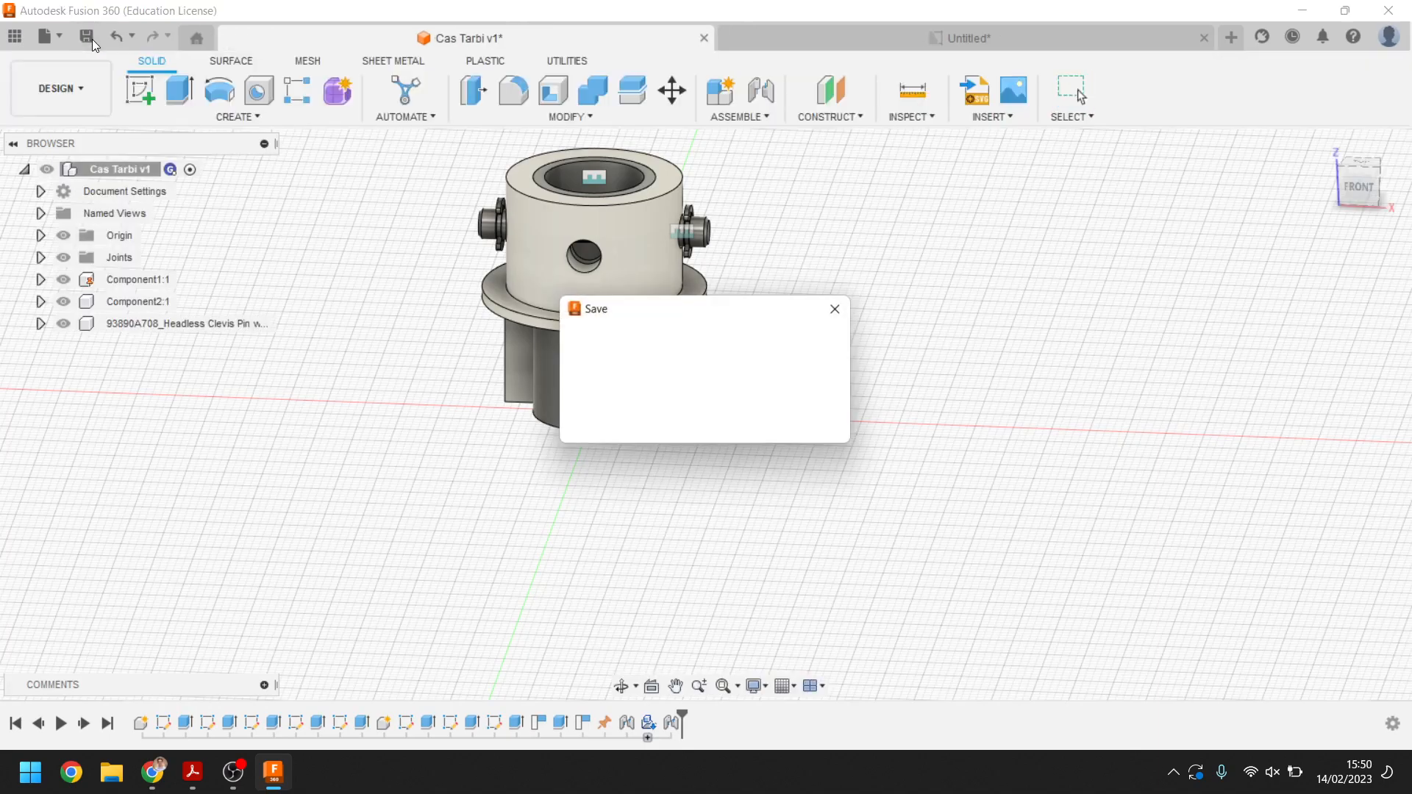
pyautogui.click(701, 424)
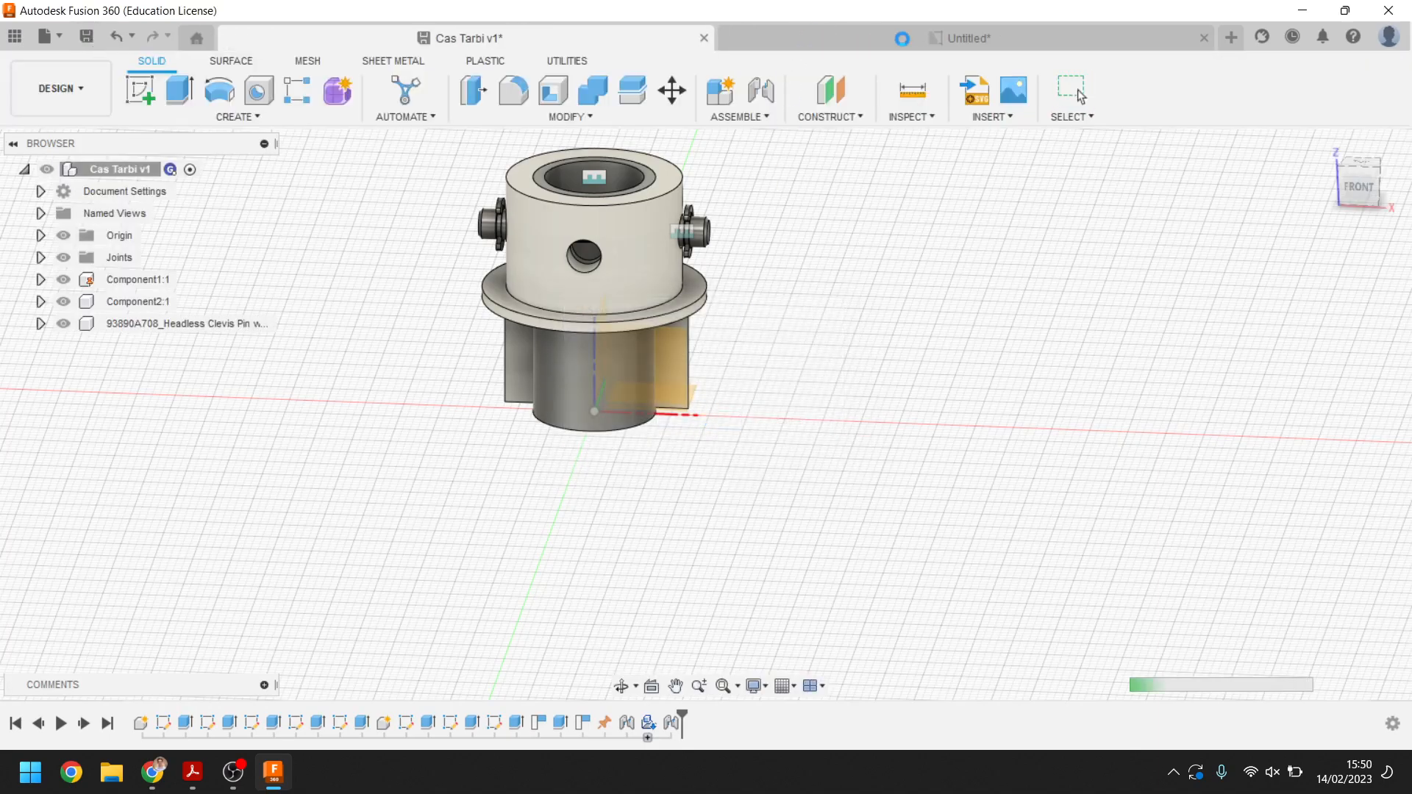
pyautogui.click(1013, 34)
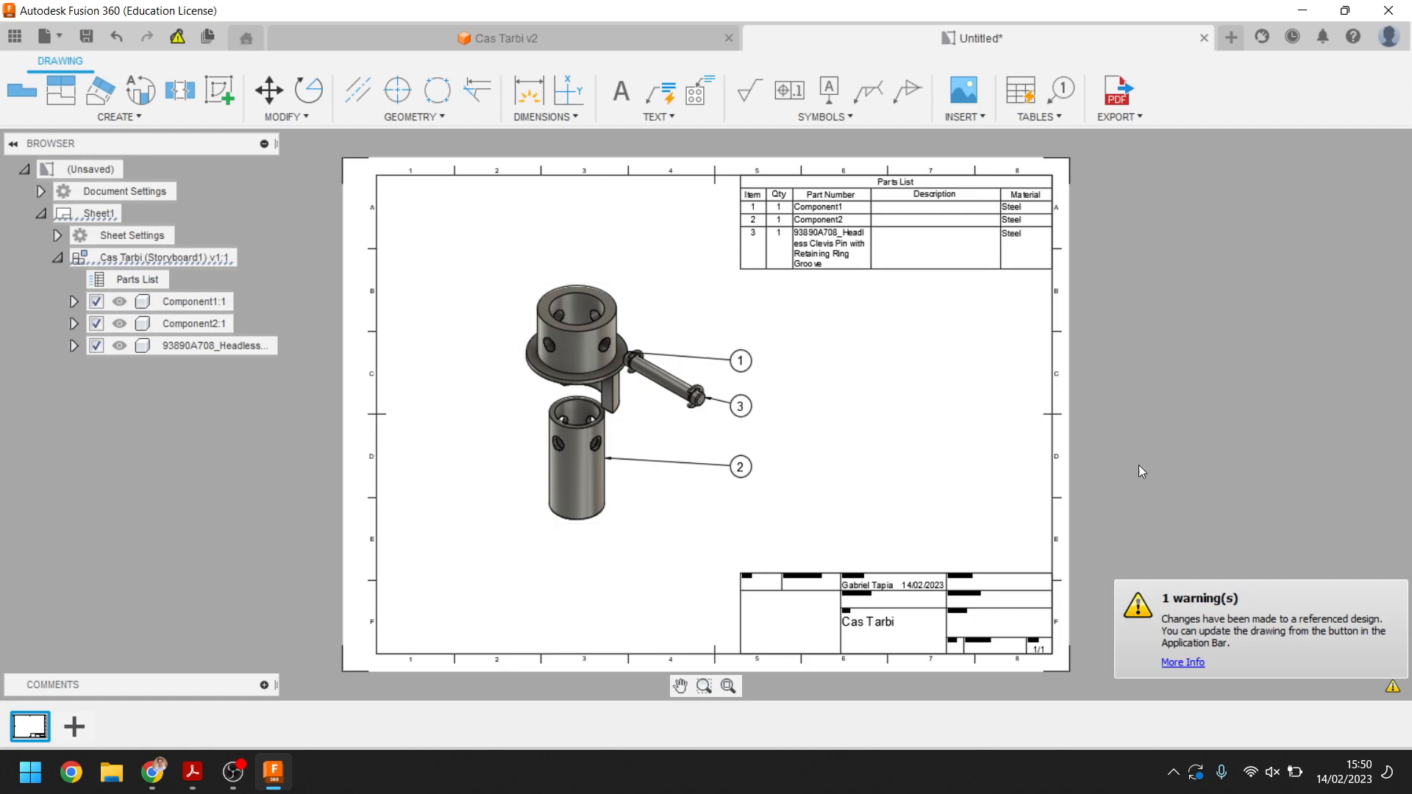
# Update the drawing to the latest design version and move balloon 1 slightly upward
pyautogui.click(179, 40)
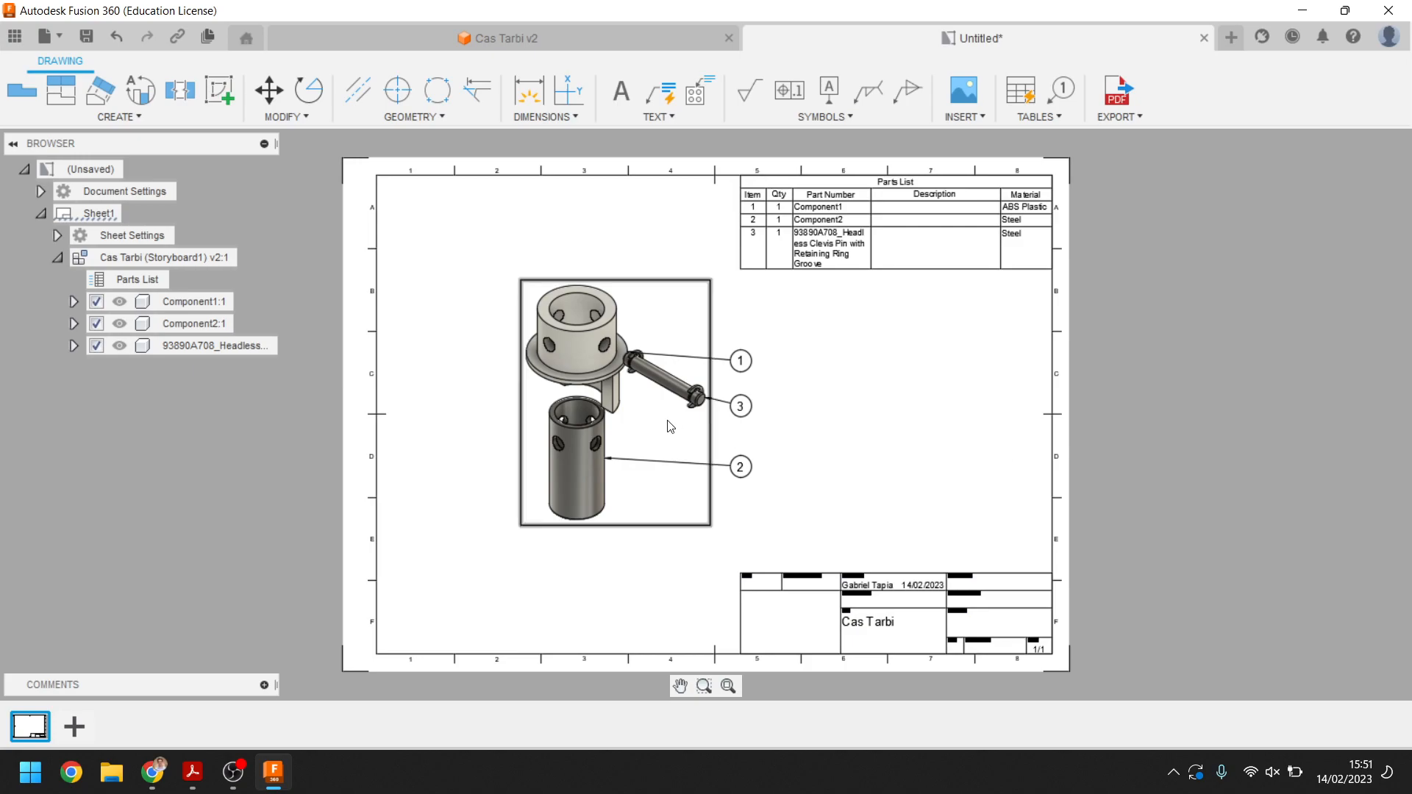
pyautogui.moveTo(741, 360); pyautogui.dragTo(741, 339)
pyautogui.click(845, 368)
pyautogui.click(745, 342)
pyautogui.click(883, 364)
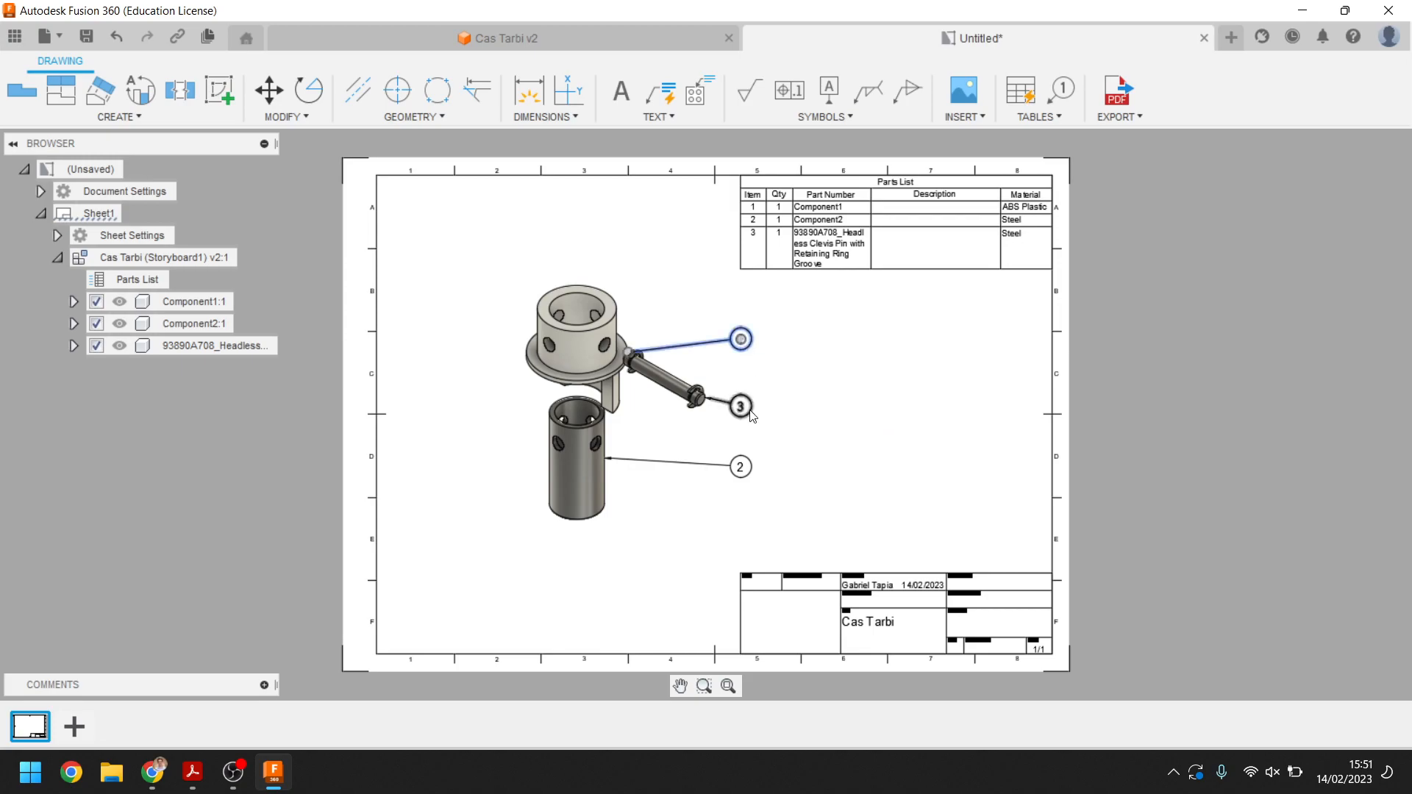
# Renumber the balloons sequentially 1, 2, 3 from top to bottom with the Renumber tool
pyautogui.click(1033, 117)
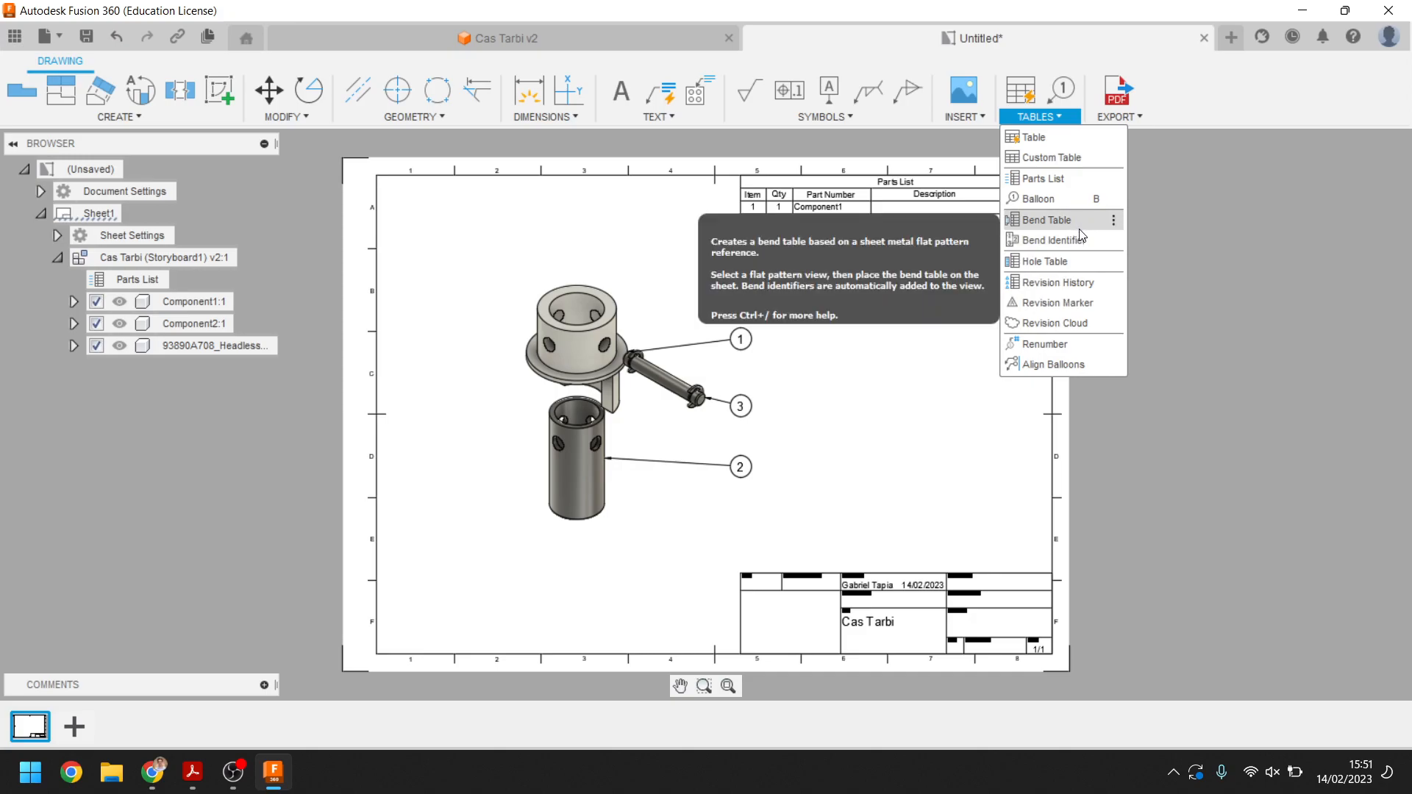
pyautogui.click(1066, 343)
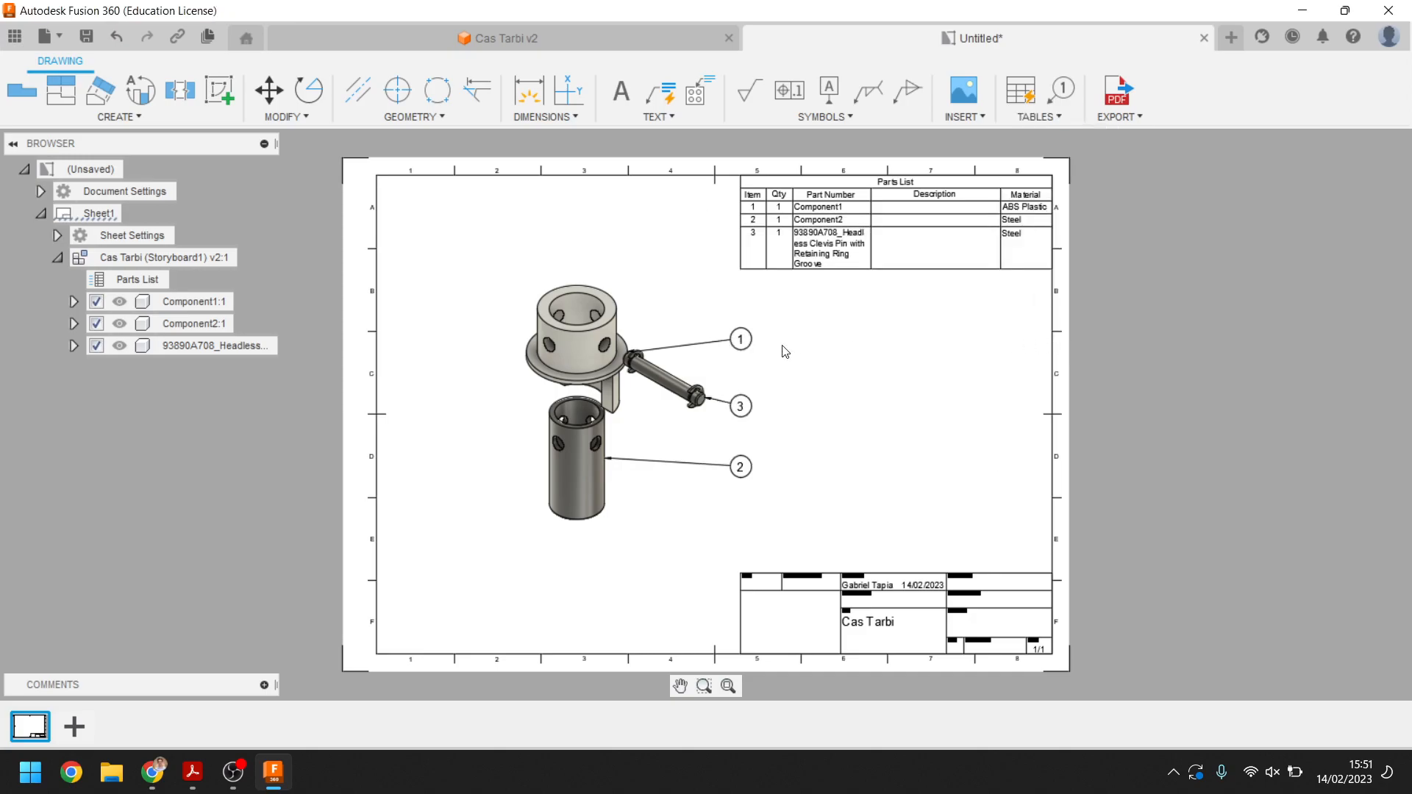
pyautogui.click(745, 341)
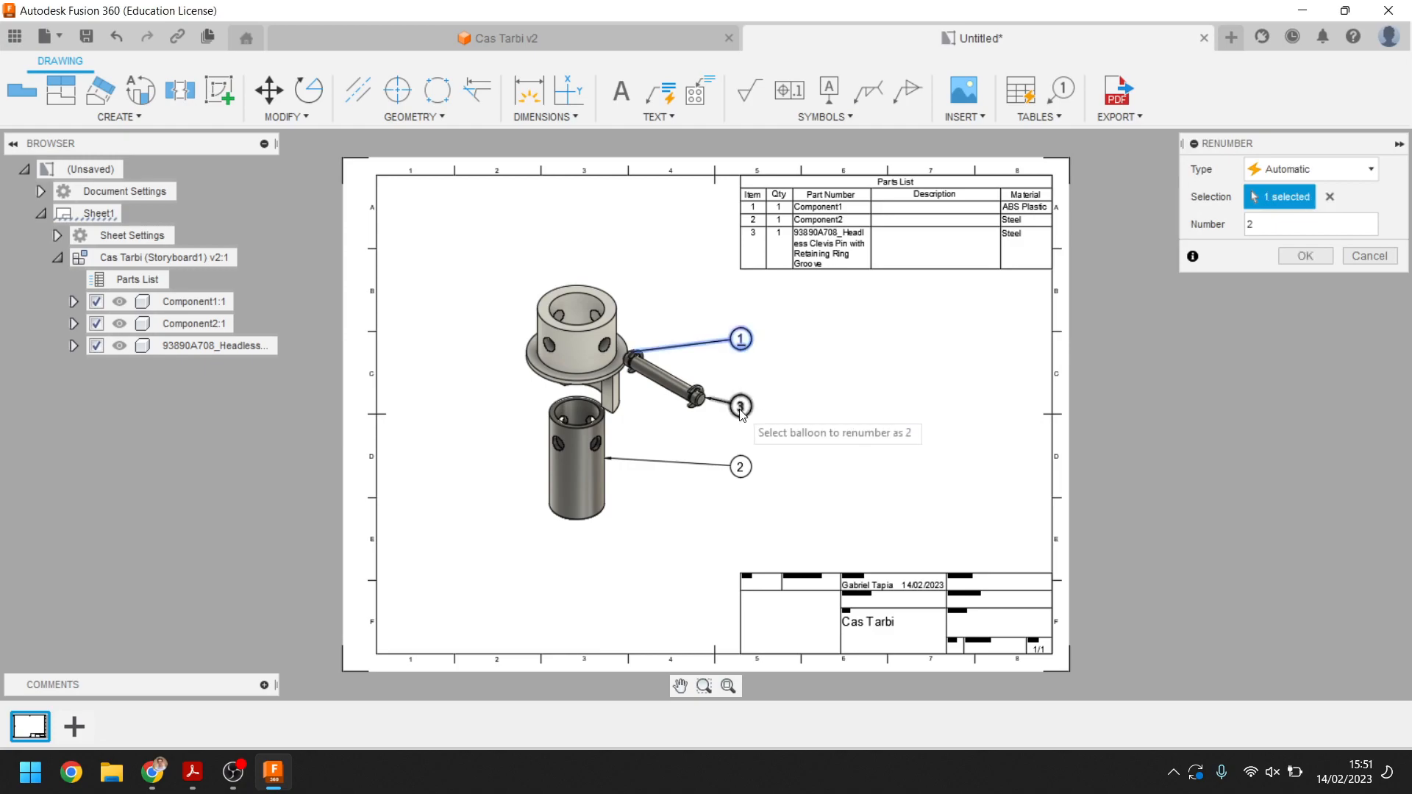
pyautogui.click(740, 406)
pyautogui.click(740, 471)
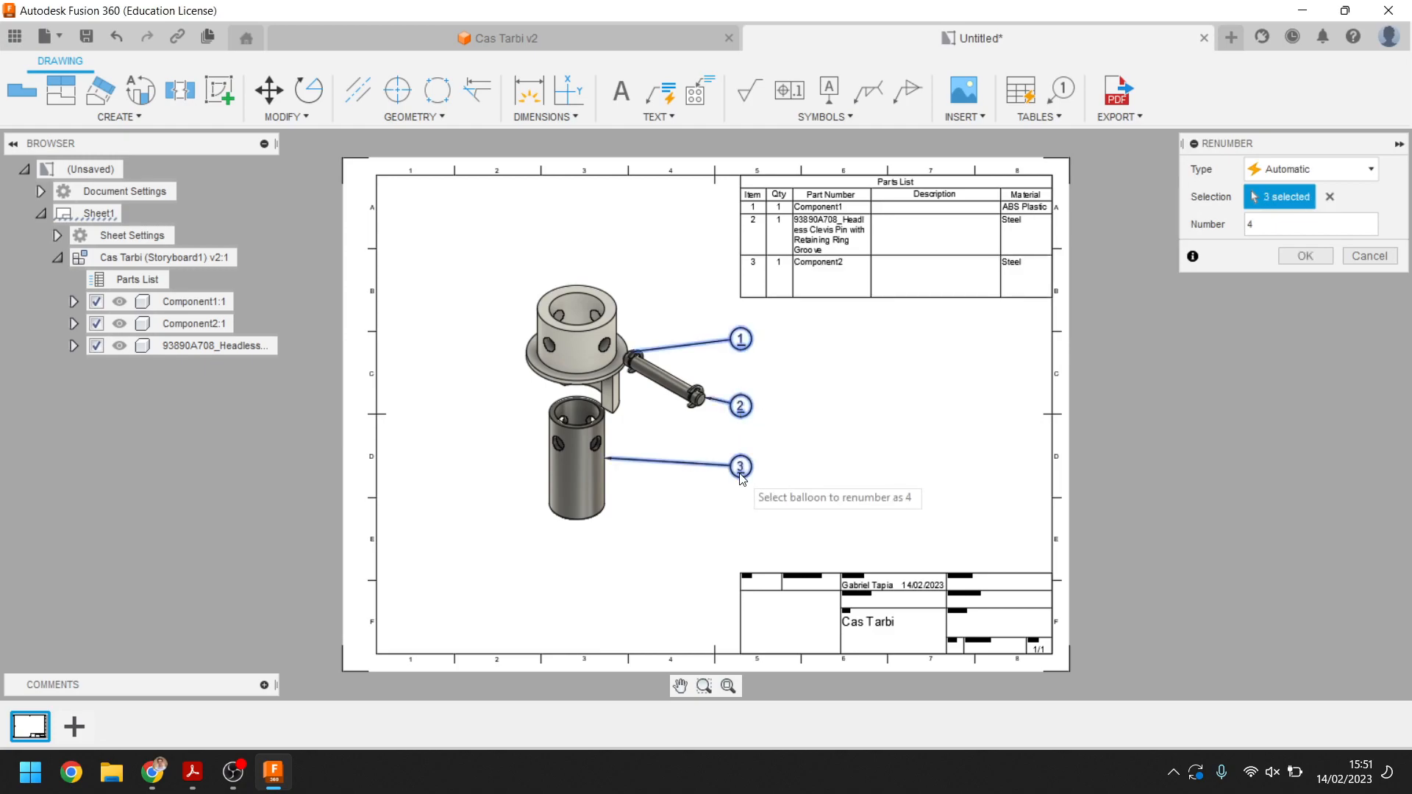
pyautogui.click(1302, 261)
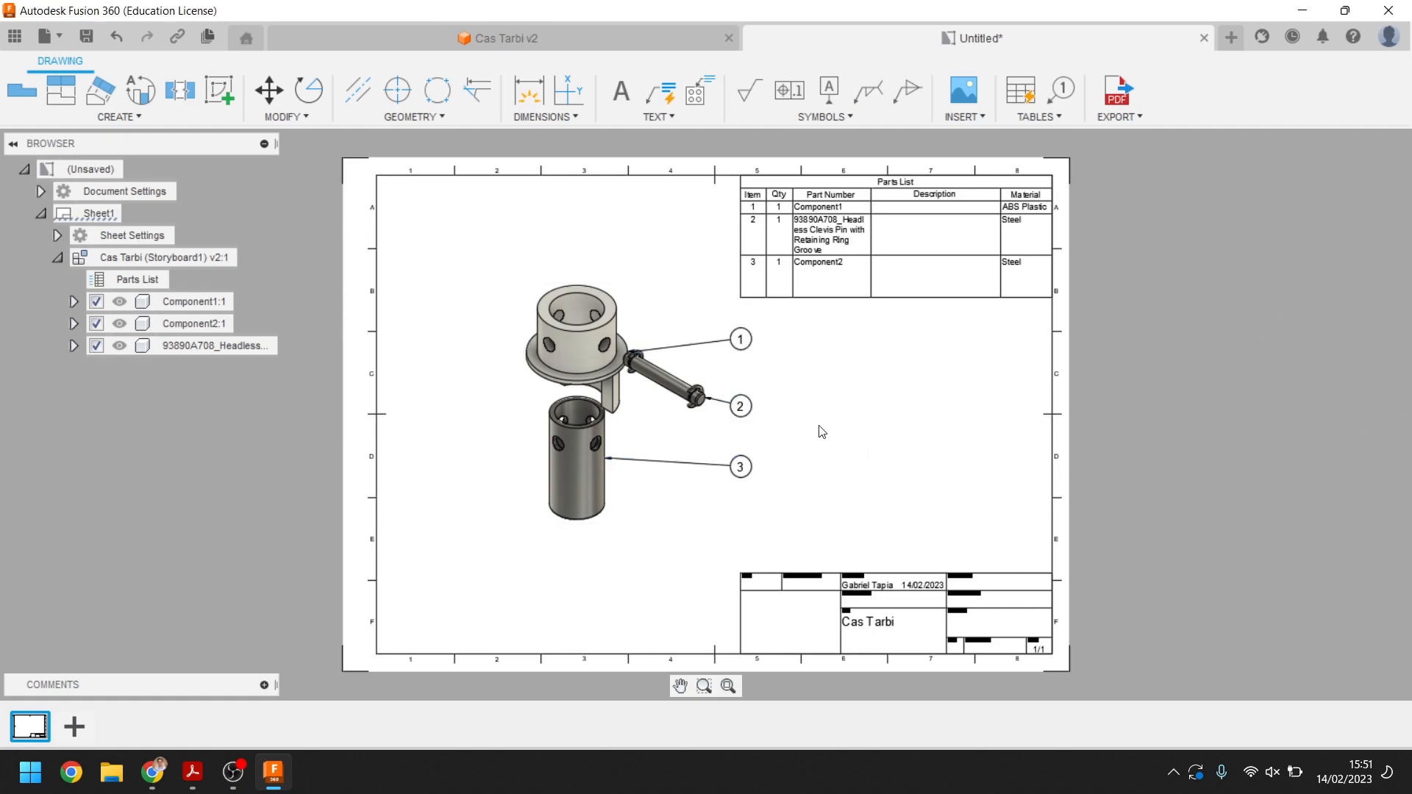
# Edit the title block properties and set the technical reference to v001
pyautogui.scroll(3, 905, 500)
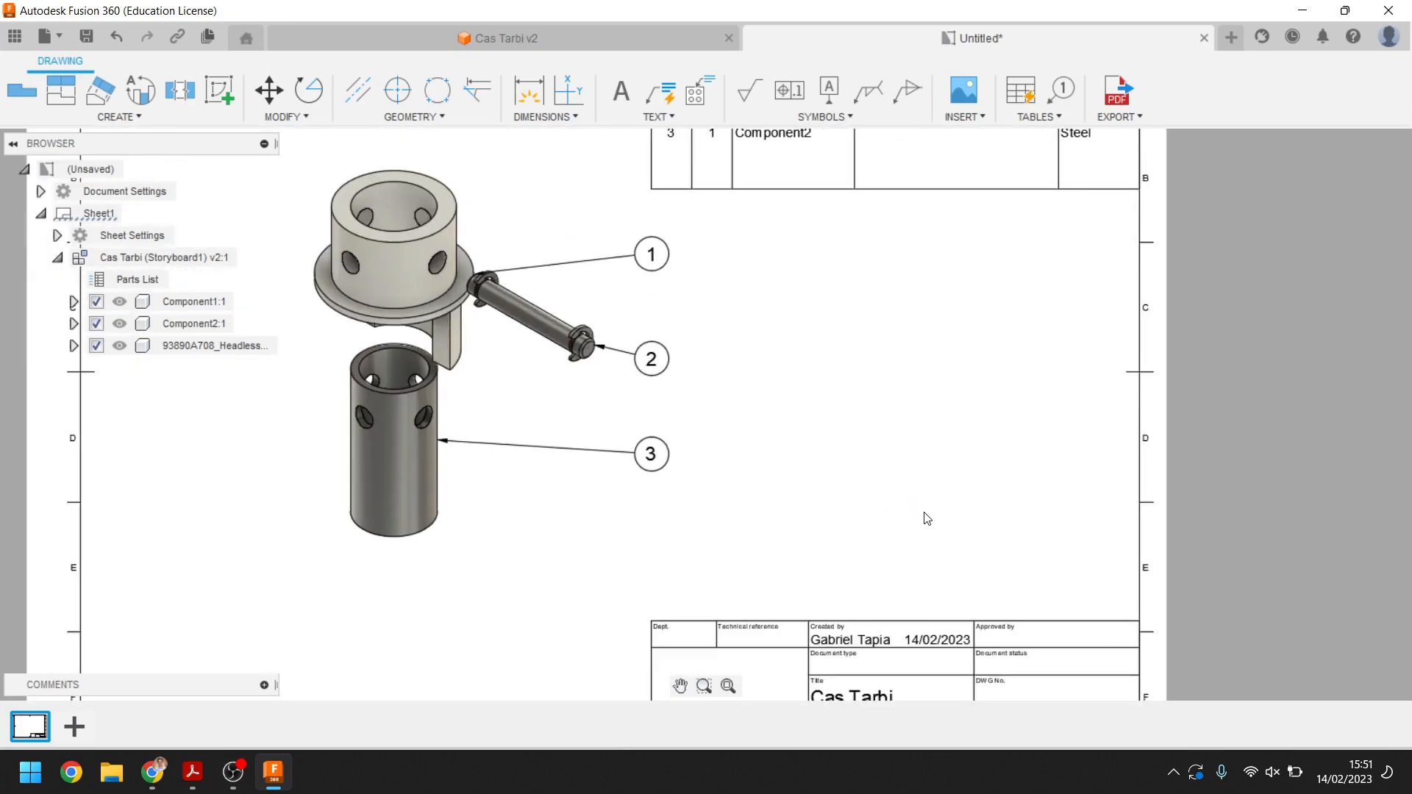
pyautogui.scroll(2, 872, 344)
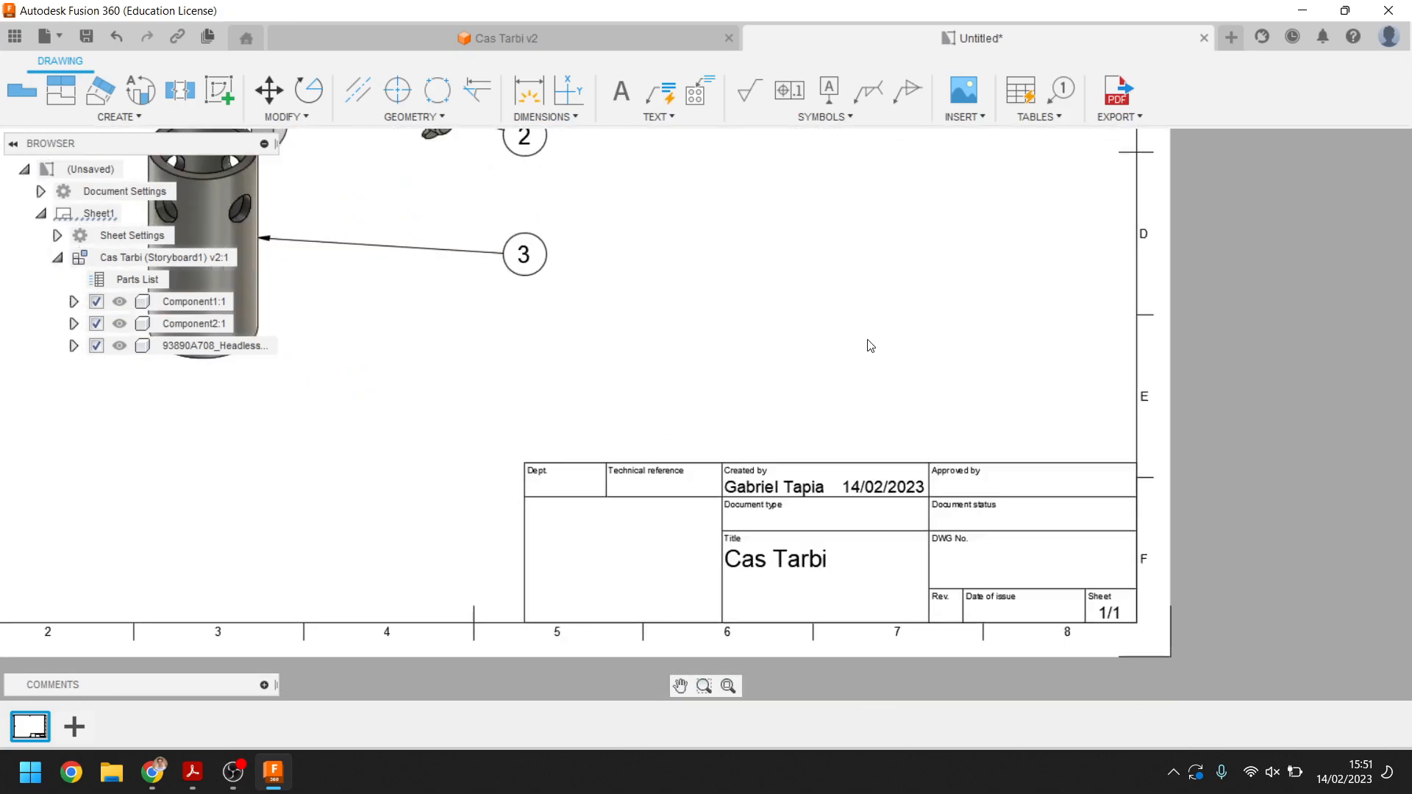
pyautogui.moveTo(887, 391); pyautogui.dragTo(863, 318, button='middle')
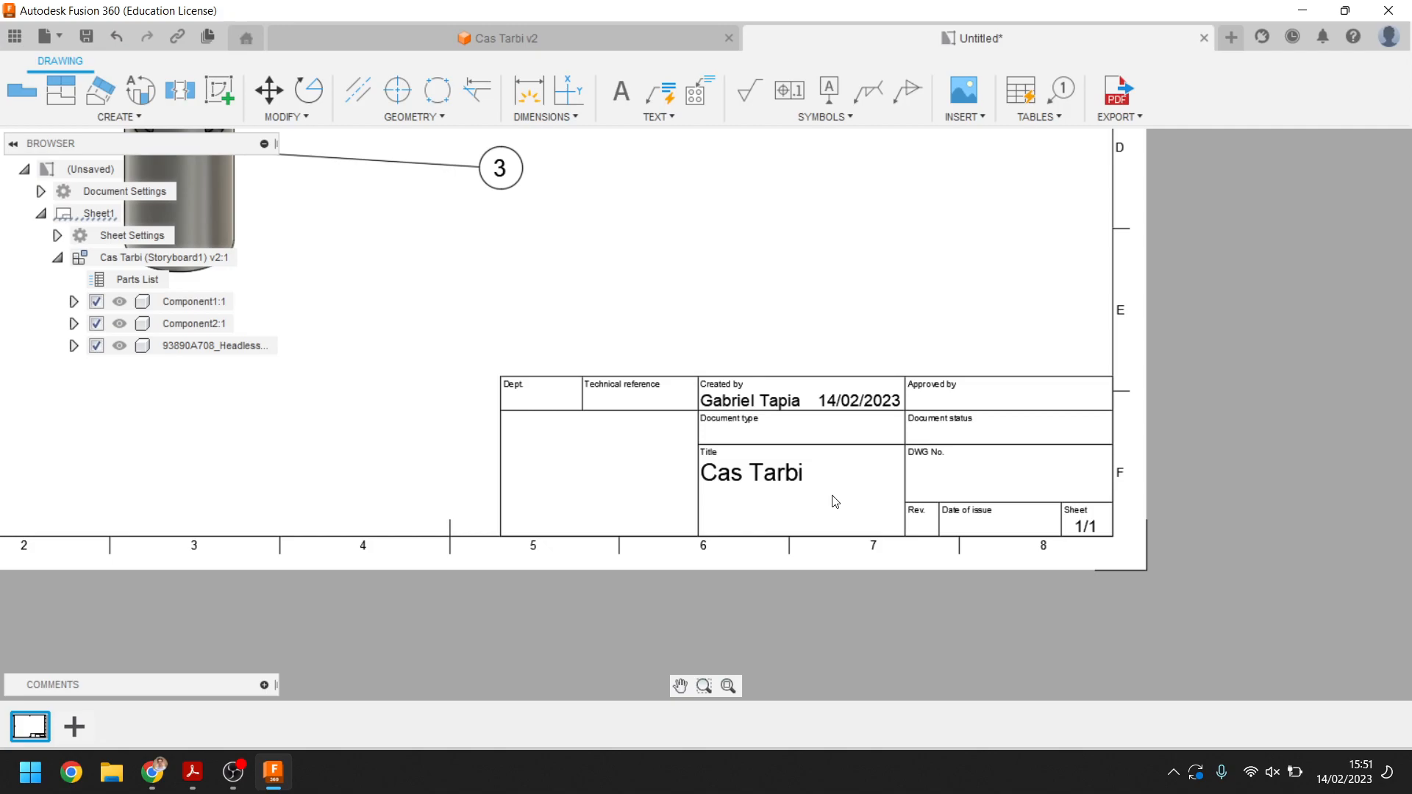
pyautogui.scroll(5, 812, 493)
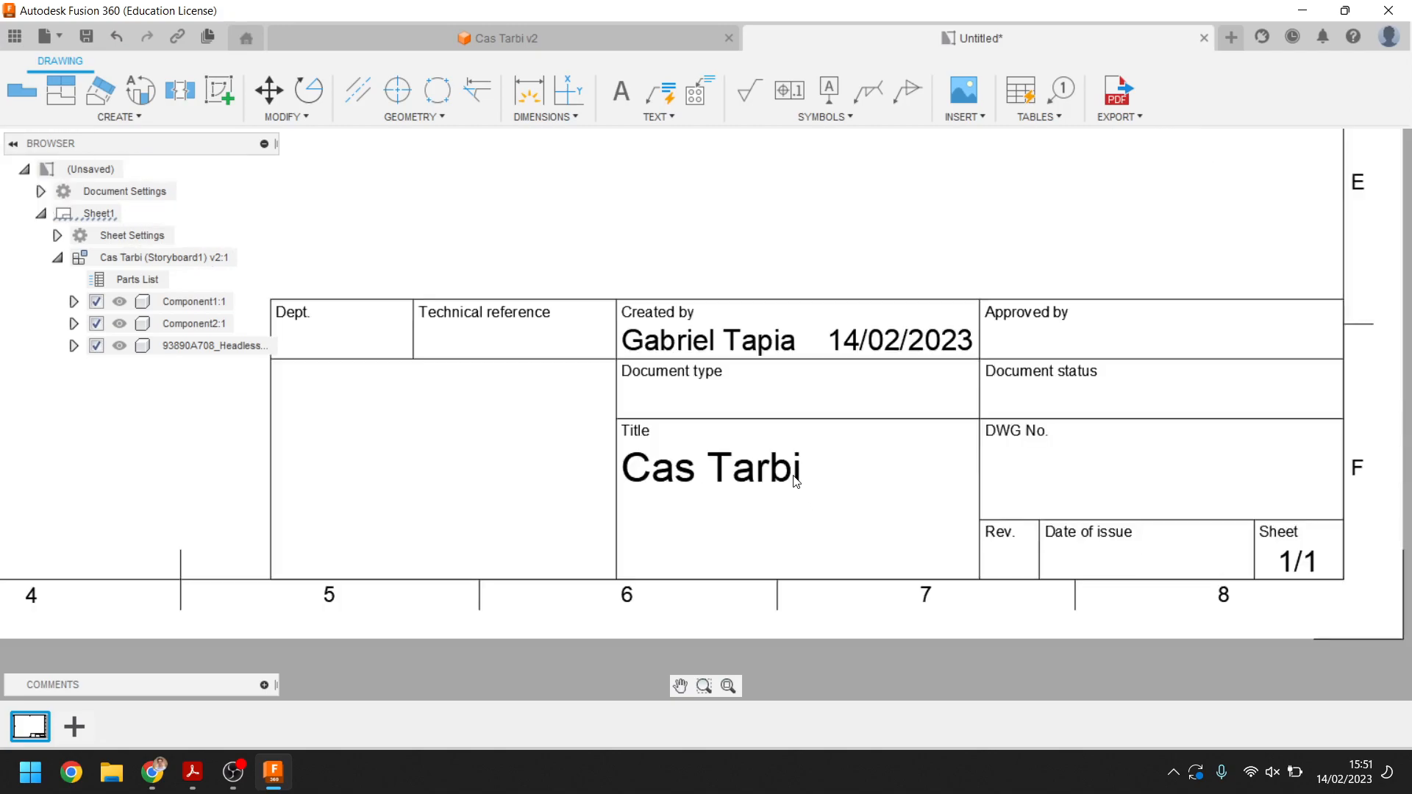
pyautogui.moveTo(717, 472); pyautogui.dragTo(827, 470, button='middle')
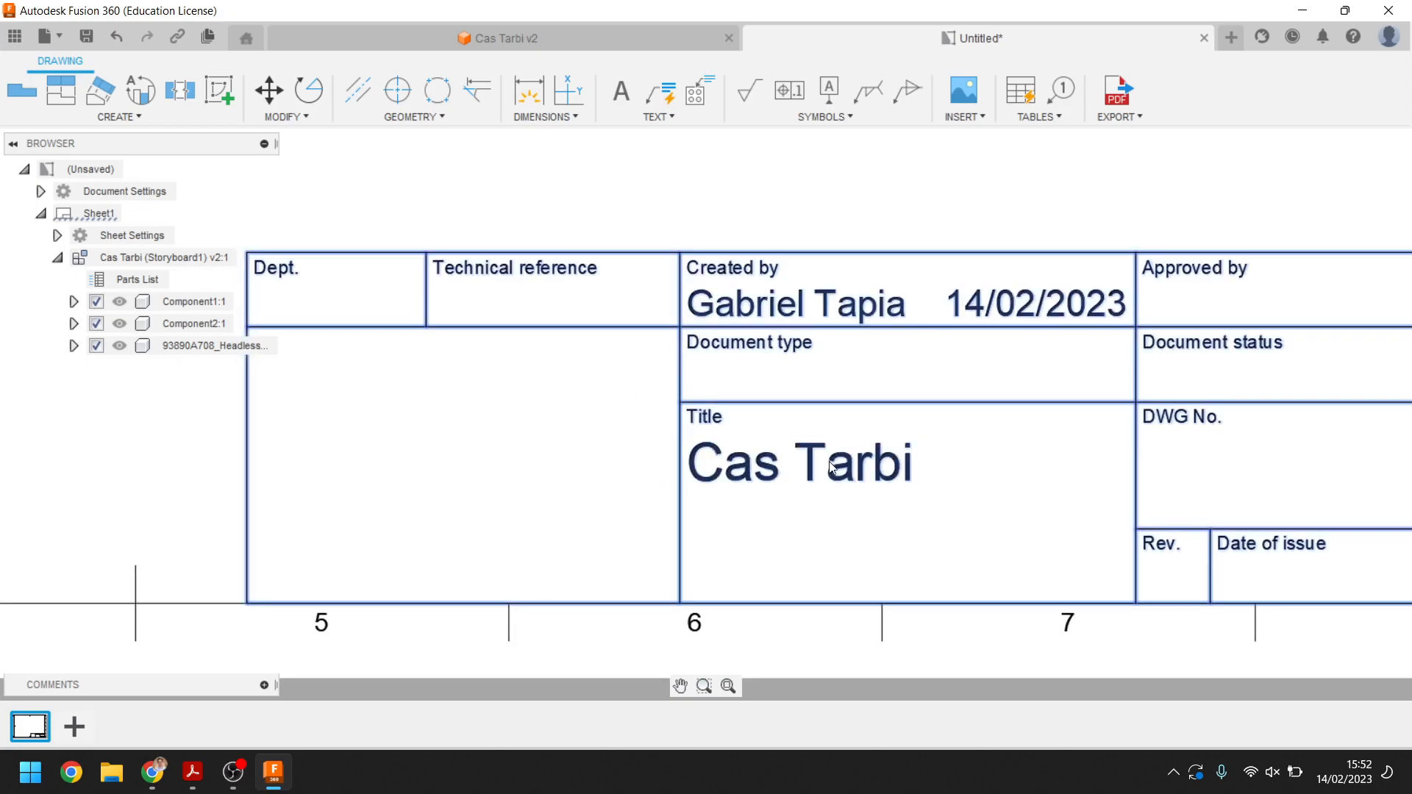
pyautogui.doubleClick(849, 479)
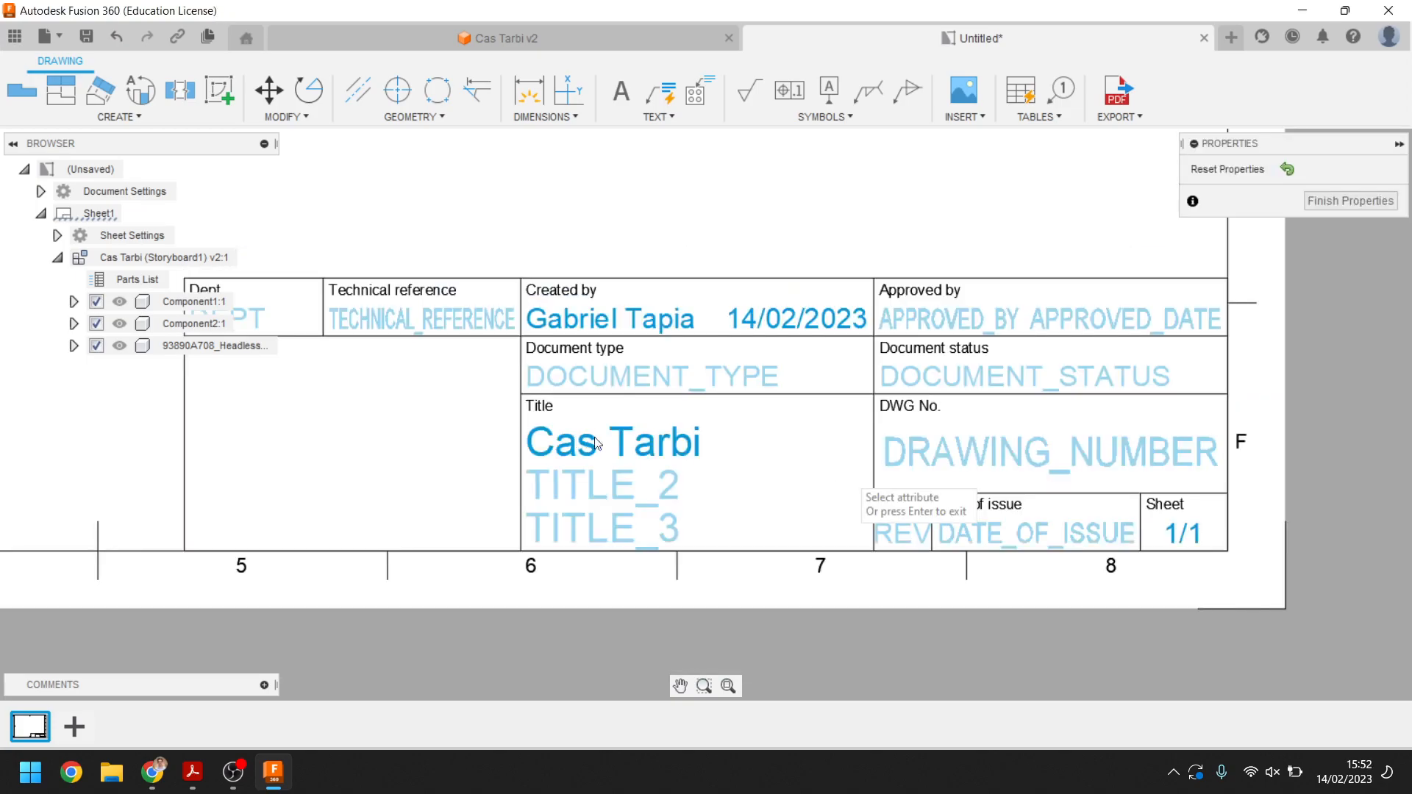
pyautogui.click(585, 359)
pyautogui.write('V001')
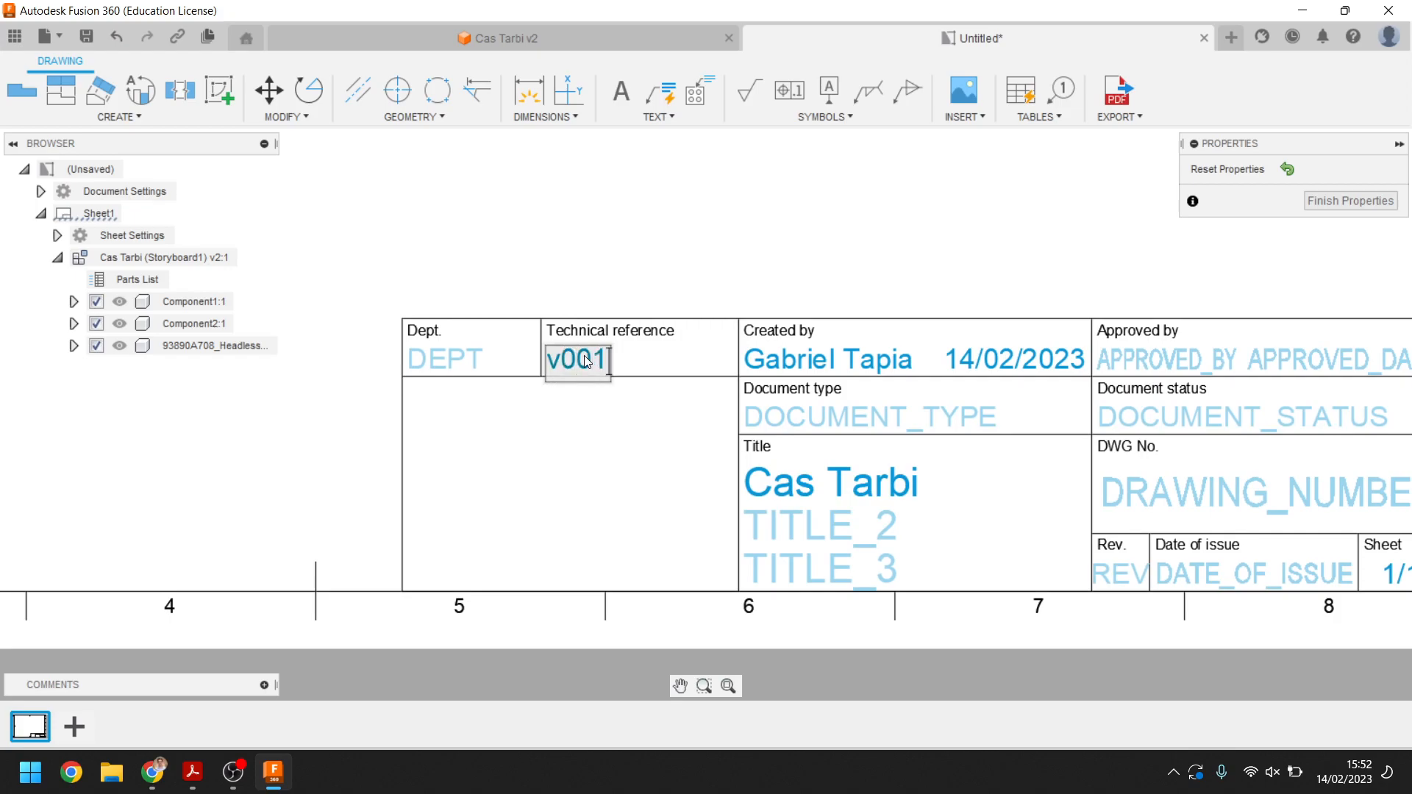
# Set the title block's department to ECE
pyautogui.press('Return')
pyautogui.click(449, 364)
pyautogui.write('ECE')
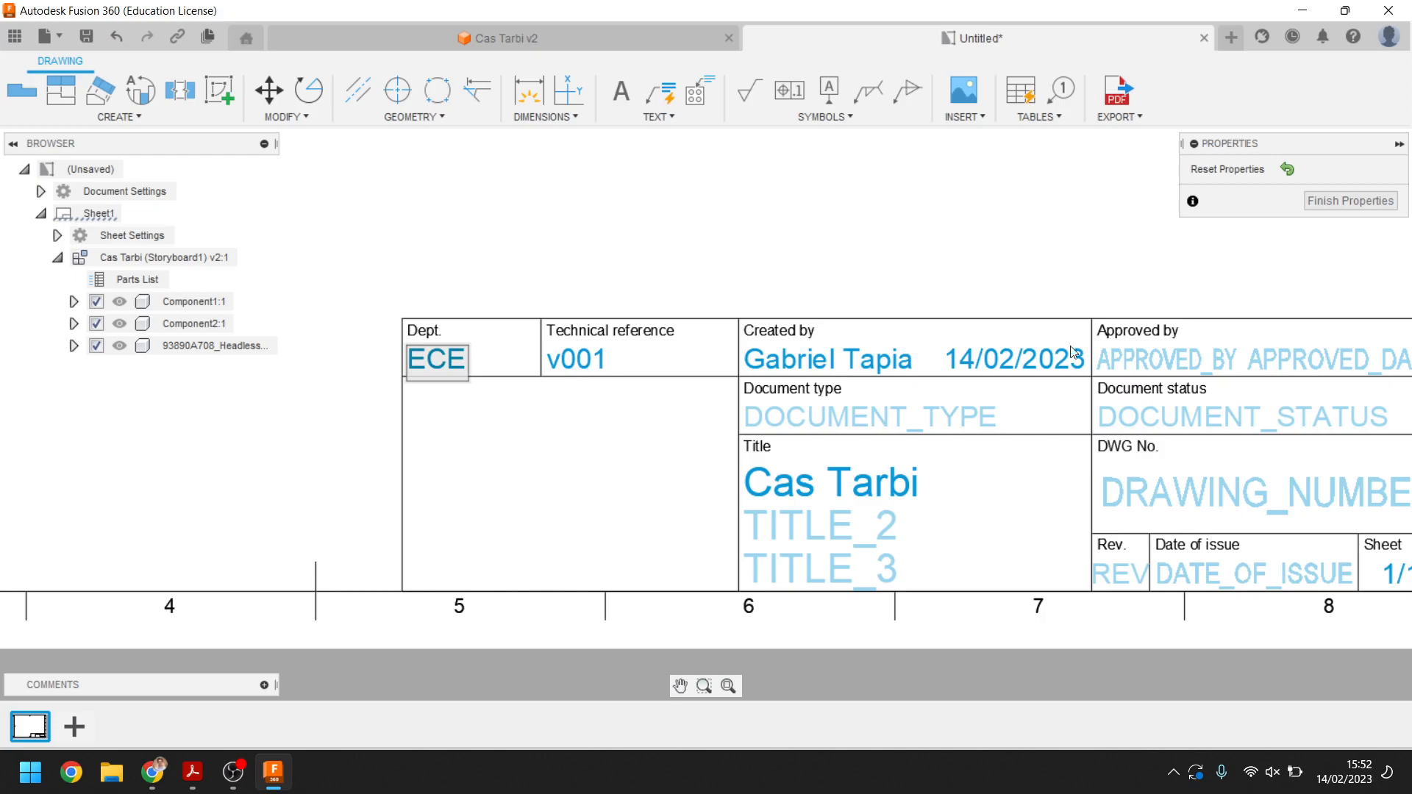
pyautogui.press('Return')
# Enter the approver's name in the title block and finish editing the properties
pyautogui.click(1144, 361)
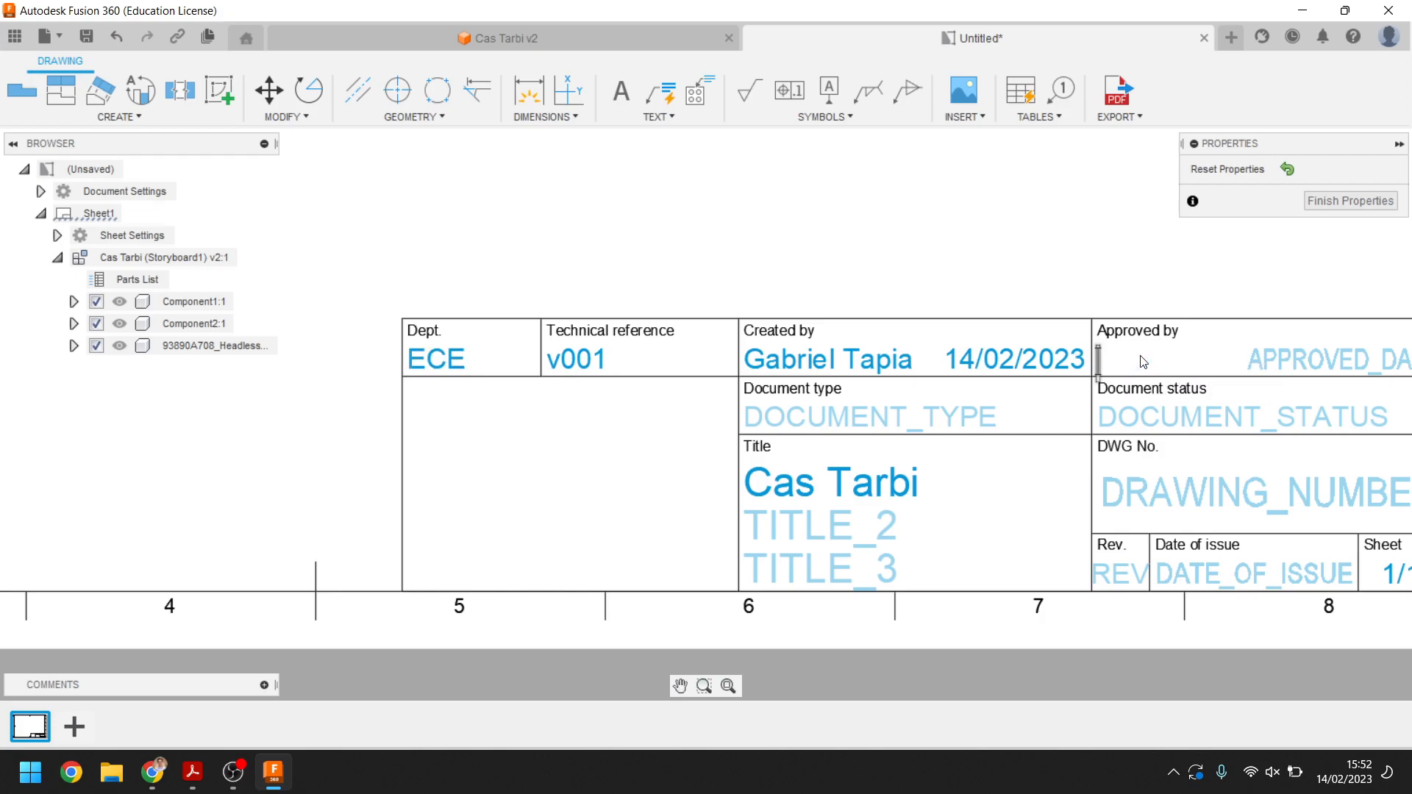
pyautogui.write('Mr Reus')
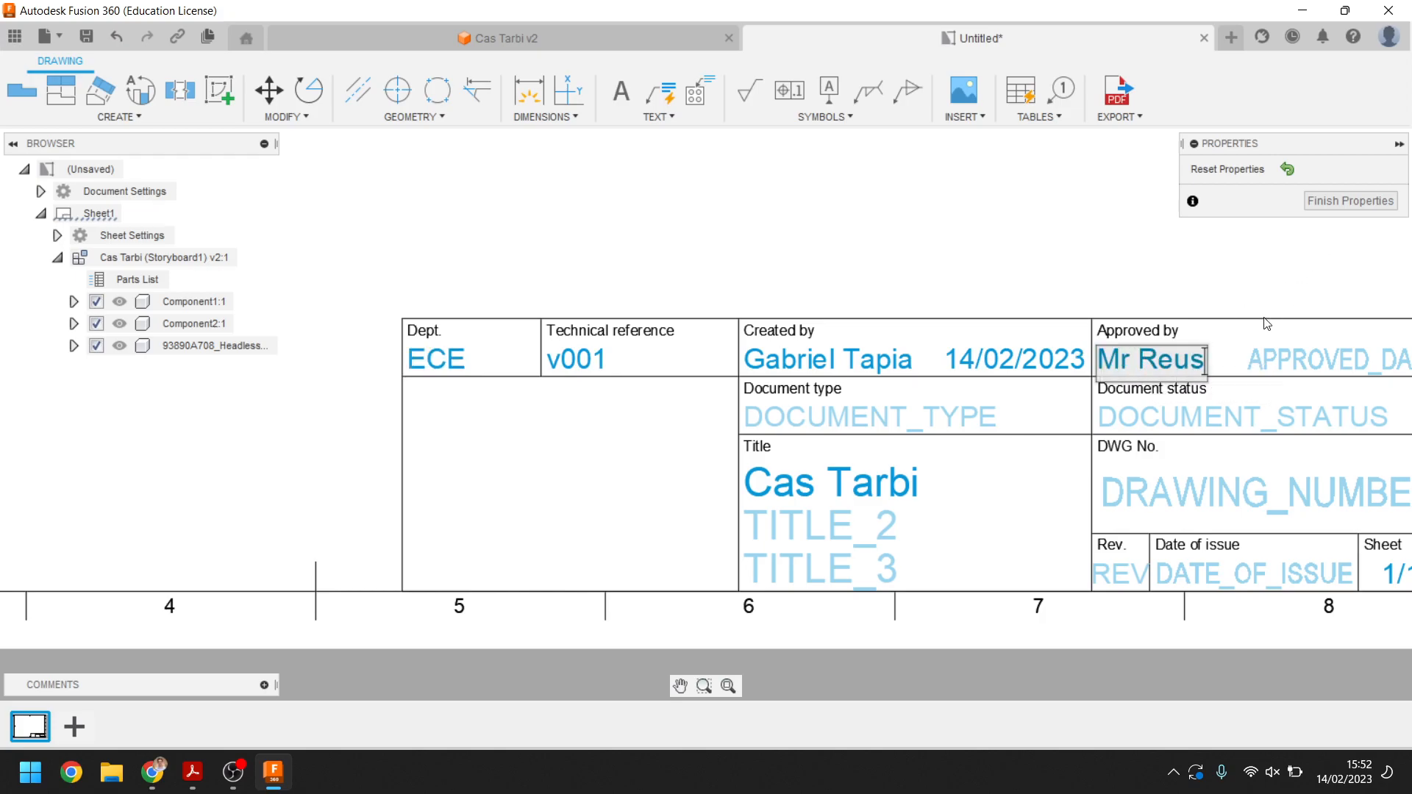
pyautogui.press('Return')
pyautogui.moveTo(1229, 315); pyautogui.dragTo(1000, 278, button='middle')
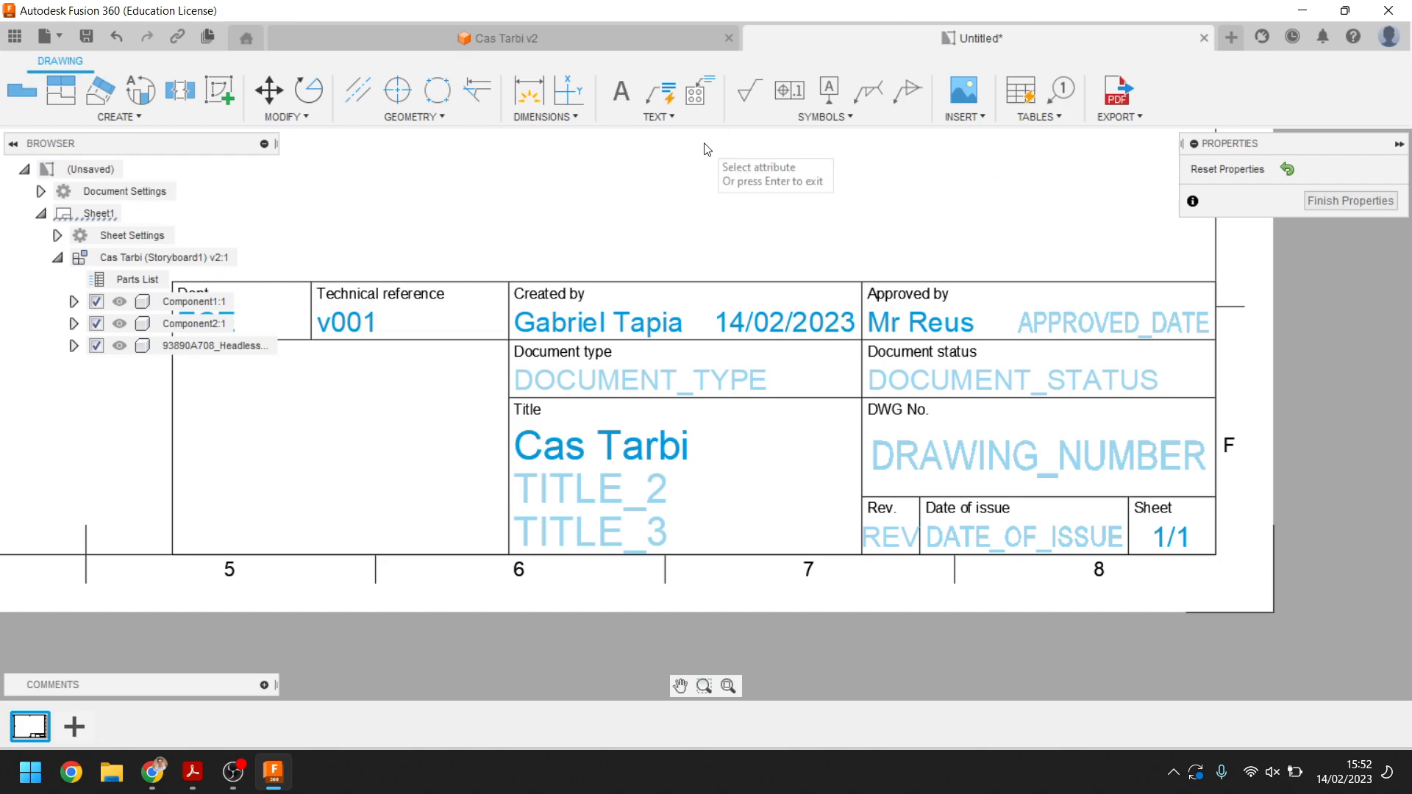
pyautogui.click(1322, 200)
# Add a second sheet to the drawing
pyautogui.scroll(4, 502, 273)
pyautogui.scroll(4, 548, 300)
pyautogui.scroll(-12, 588, 334)
pyautogui.moveTo(641, 272); pyautogui.dragTo(640, 275, button='middle')
pyautogui.scroll(-6, 674, 419)
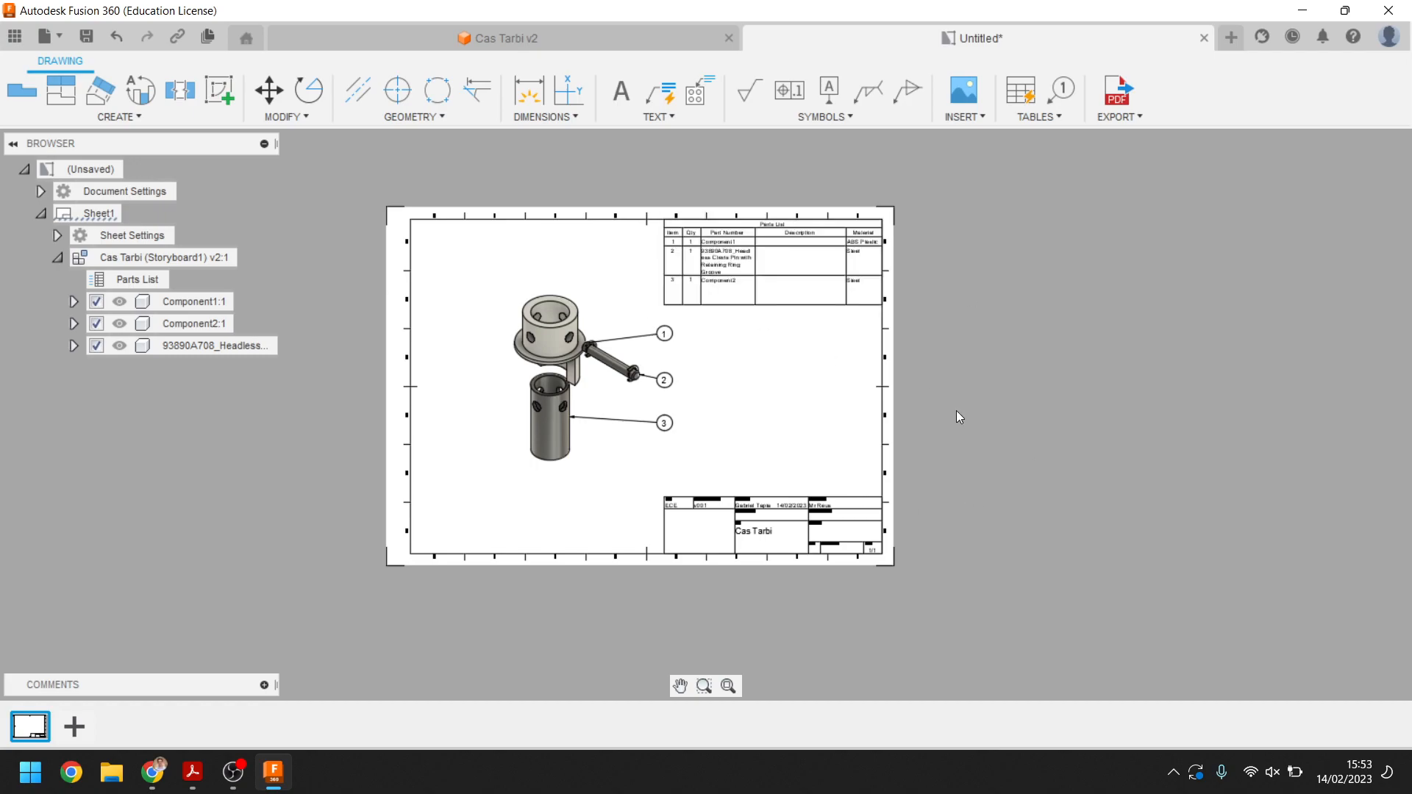
pyautogui.click(73, 726)
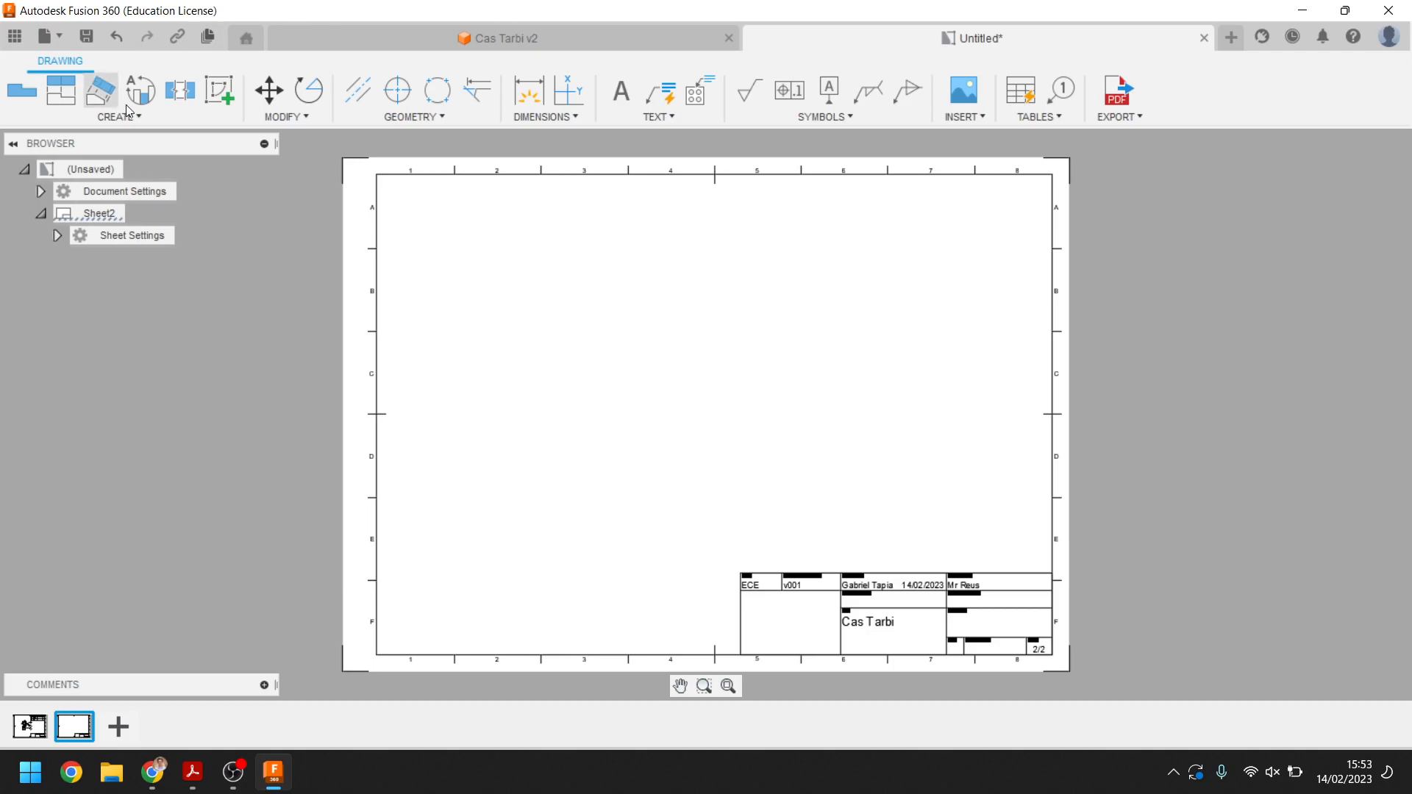
# Place a front base view of the design at 2:1 scale in the middle of the new sheet
pyautogui.click(25, 96)
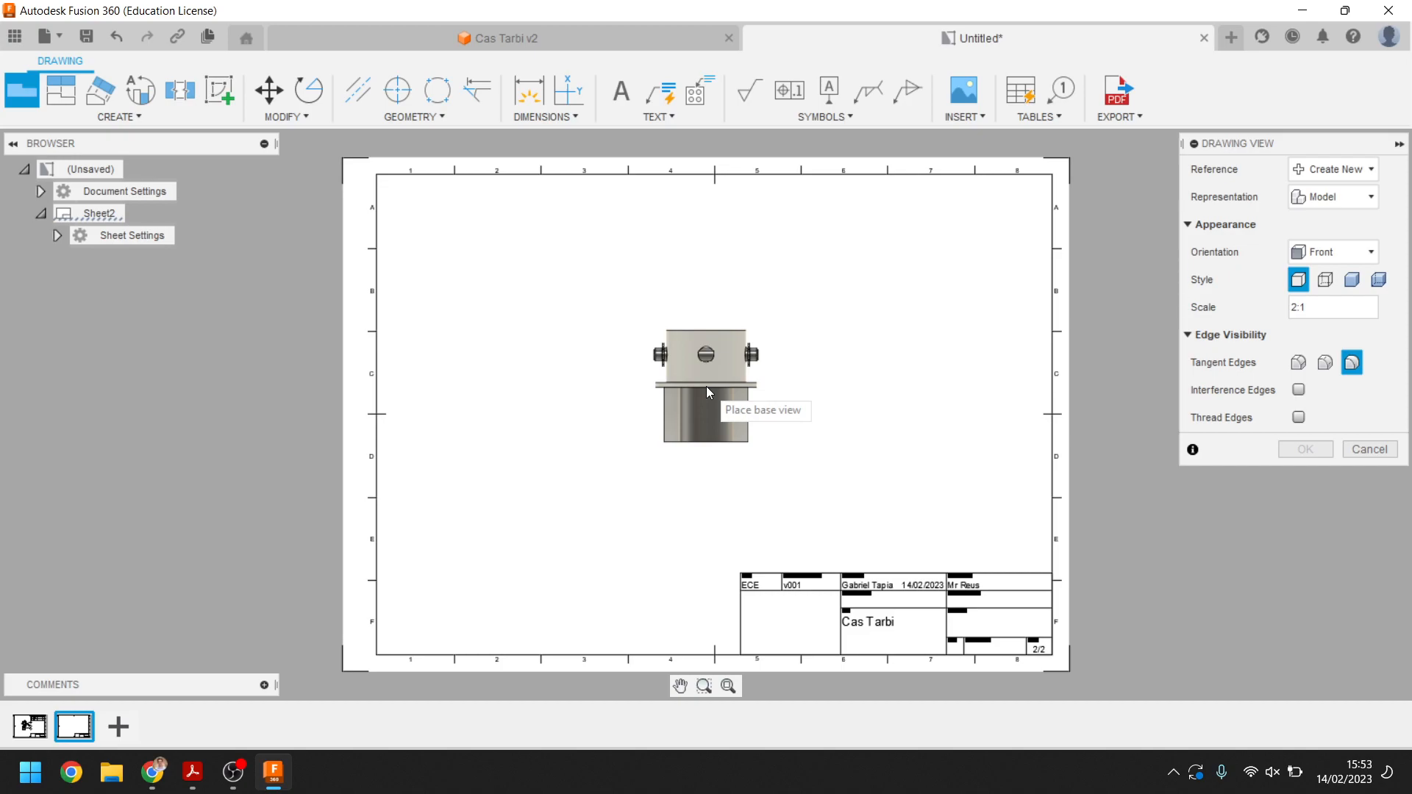
pyautogui.click(1298, 280)
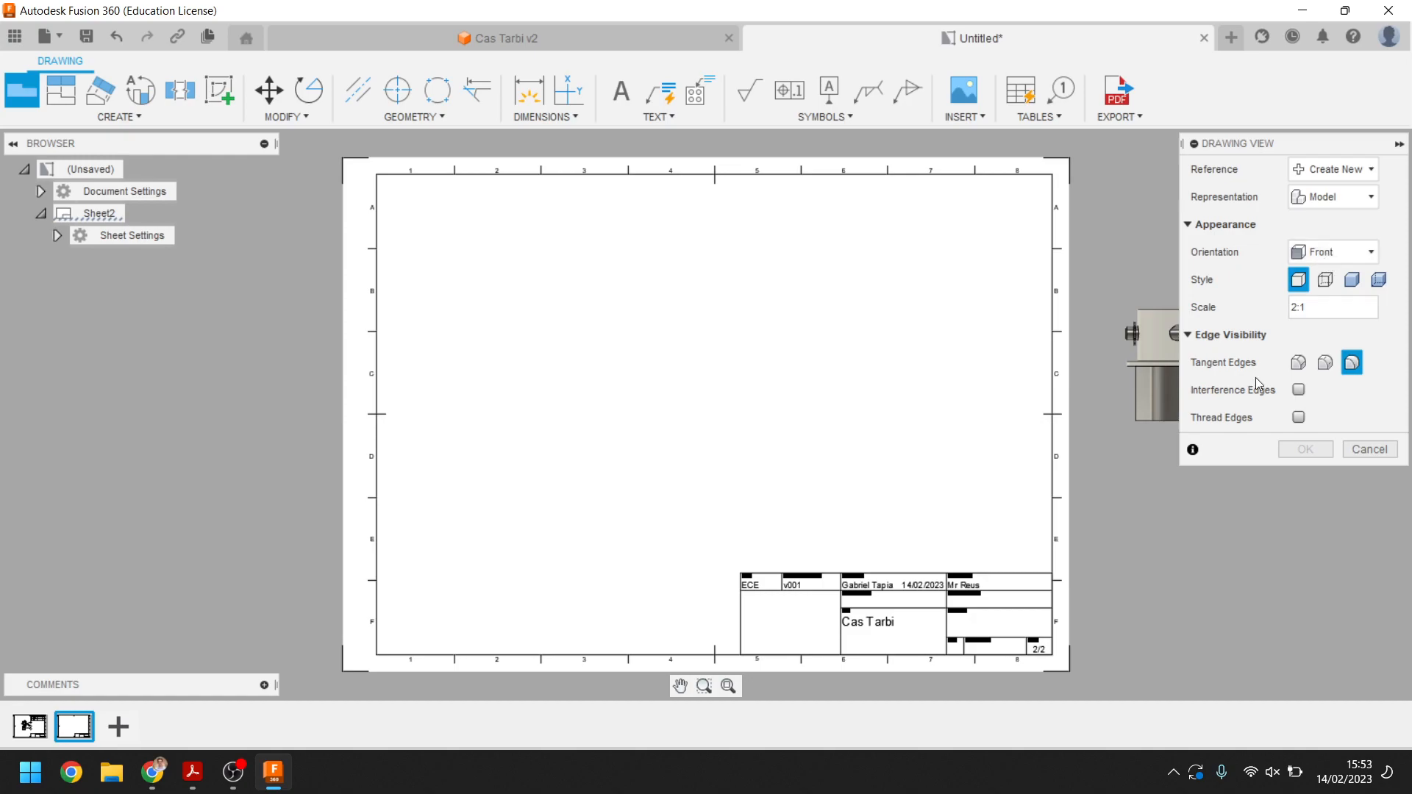
pyautogui.click(734, 375)
pyautogui.click(1305, 448)
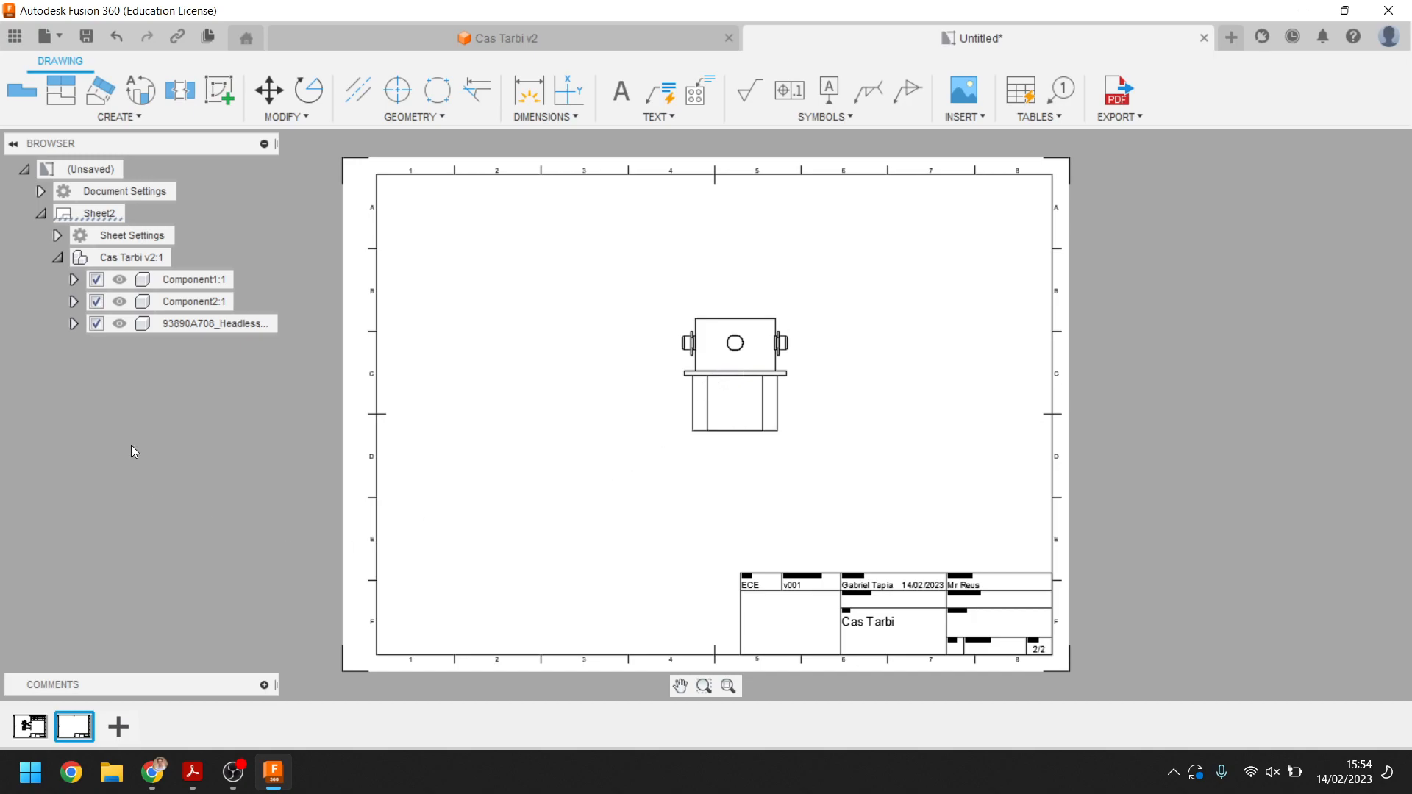
# Hide Component2 and the clevis pin in the base view so only Component1 shows
pyautogui.click(96, 301)
pyautogui.click(97, 323)
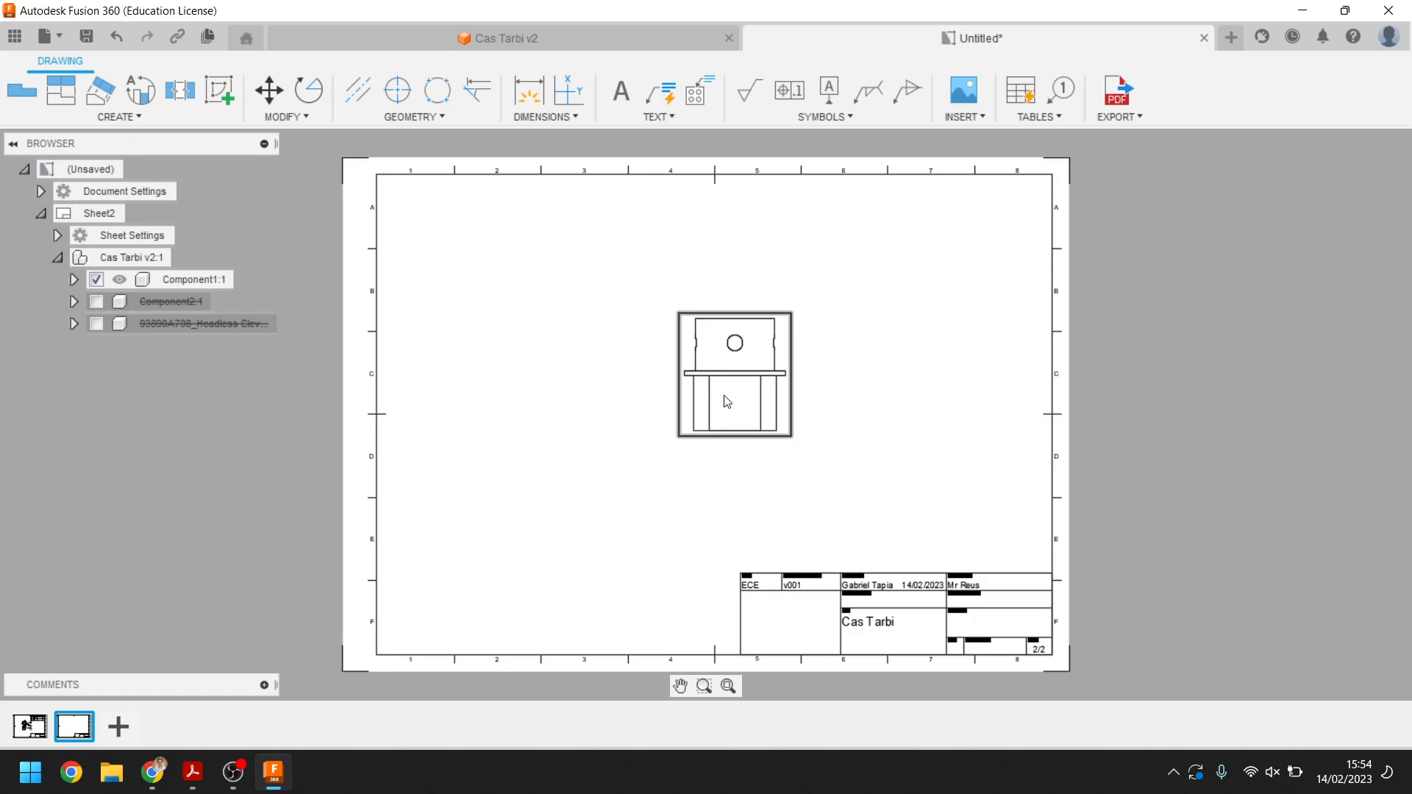
pyautogui.moveTo(734, 371); pyautogui.dragTo(732, 380)
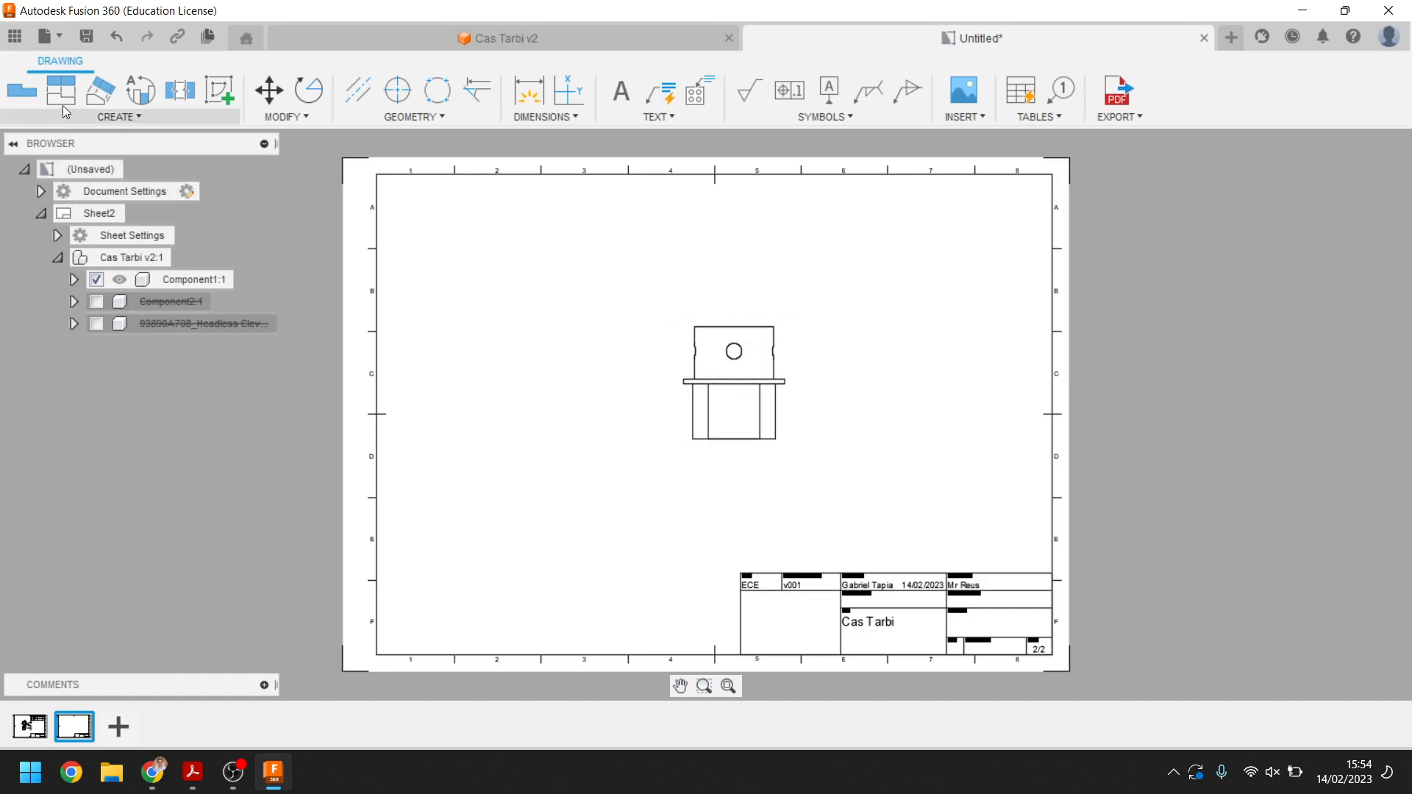
# Project four isometric views from the base view, one toward each corner of the sheet
pyautogui.click(76, 97)
pyautogui.click(731, 387)
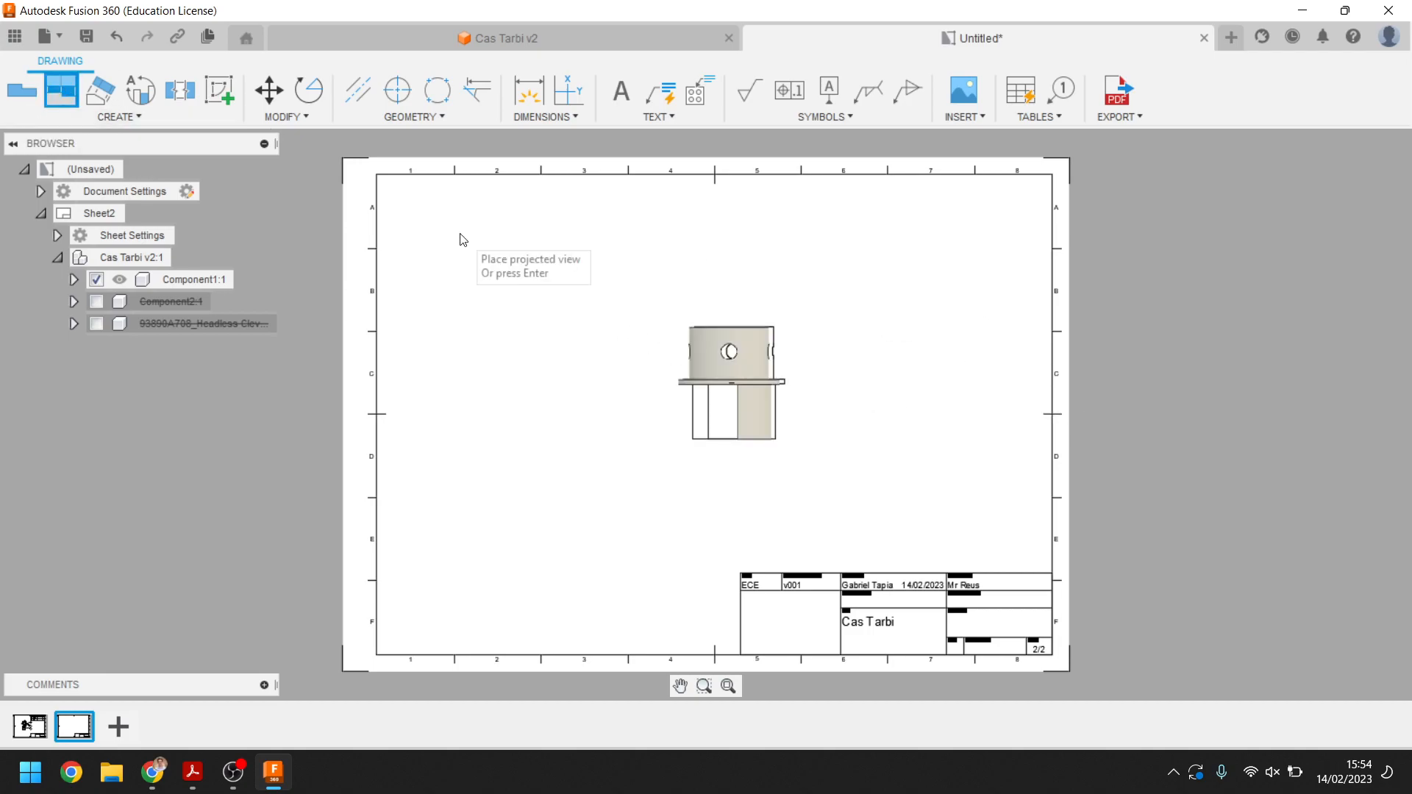
pyautogui.click(462, 254)
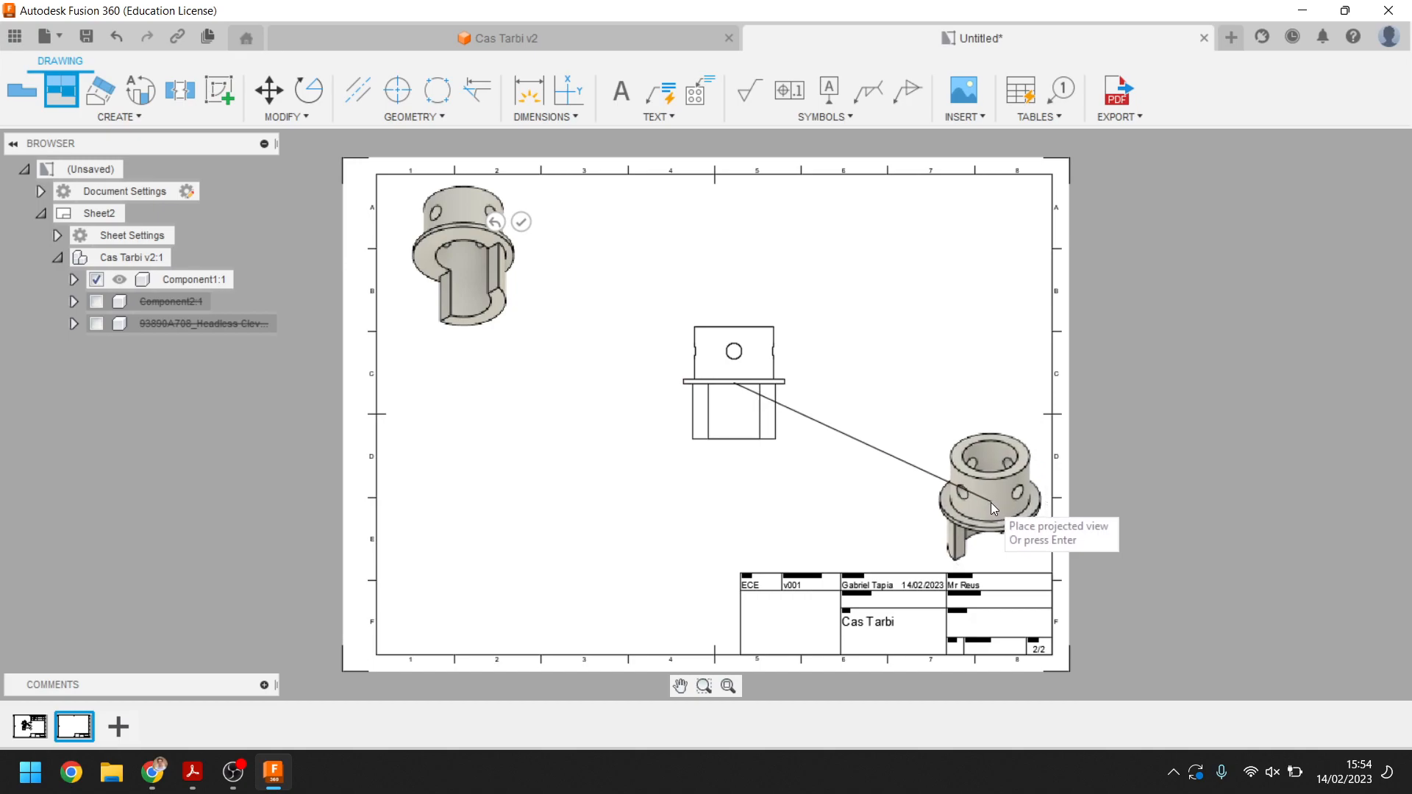
pyautogui.click(990, 502)
pyautogui.click(475, 578)
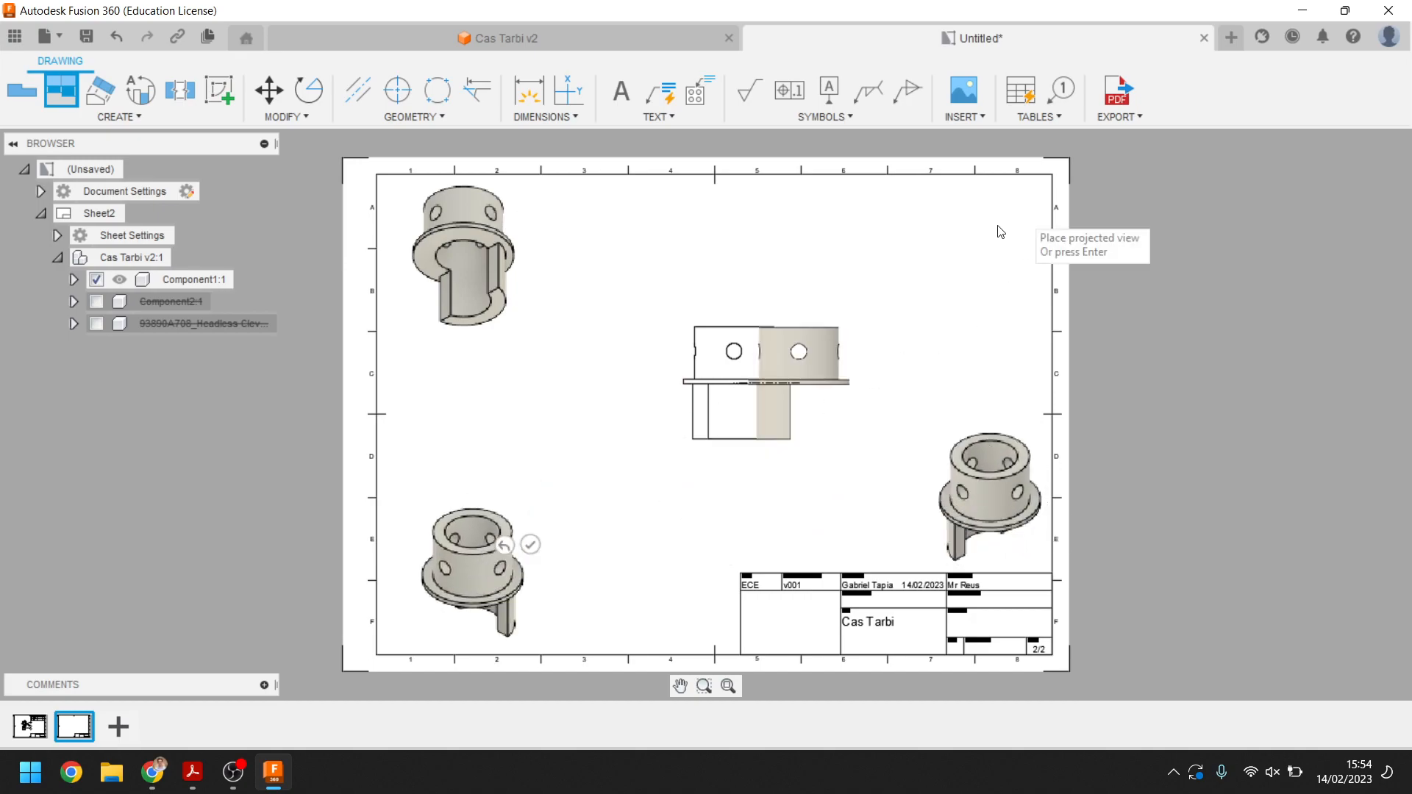
pyautogui.click(999, 259)
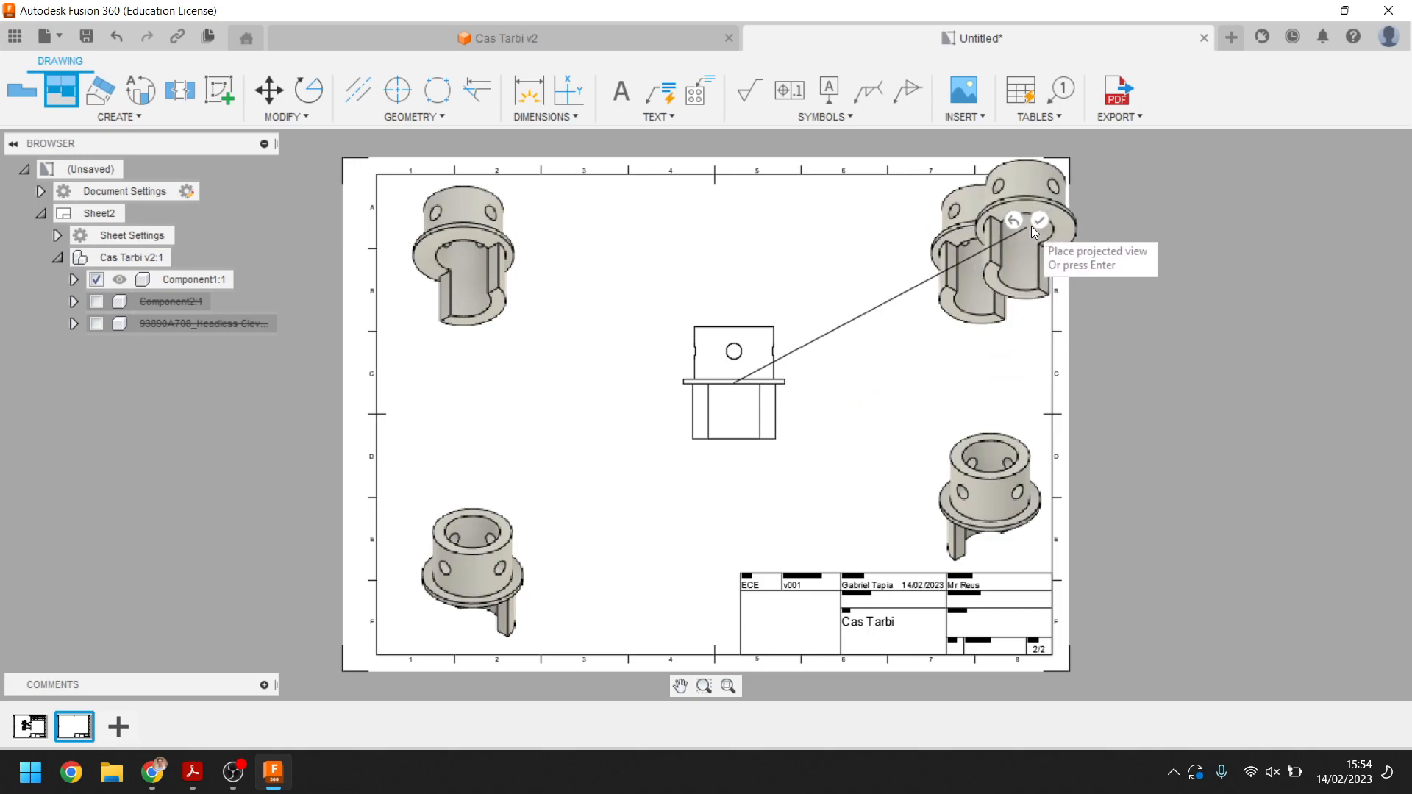
pyautogui.click(1039, 220)
# Project a top view above and a bottom view below the base view
pyautogui.click(723, 422)
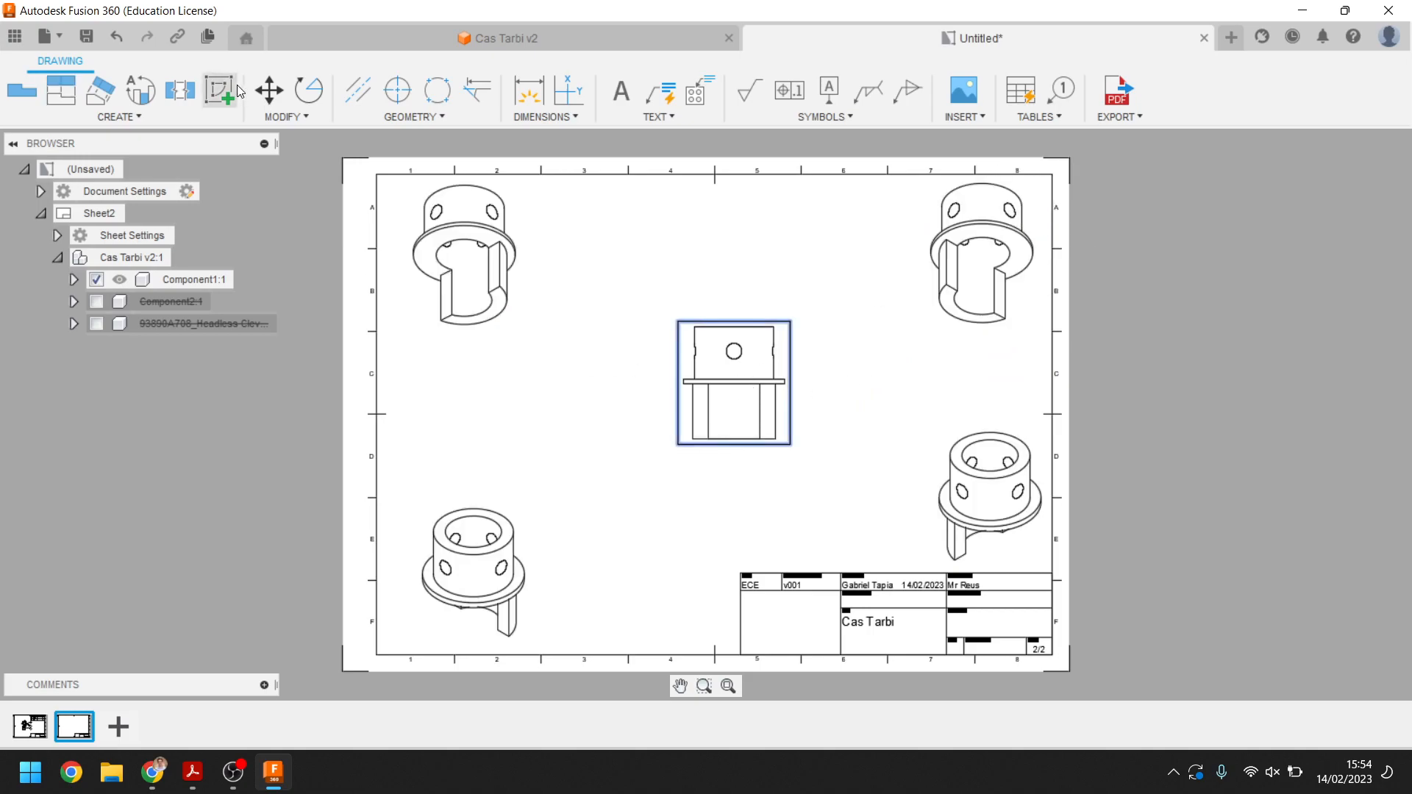
pyautogui.click(56, 88)
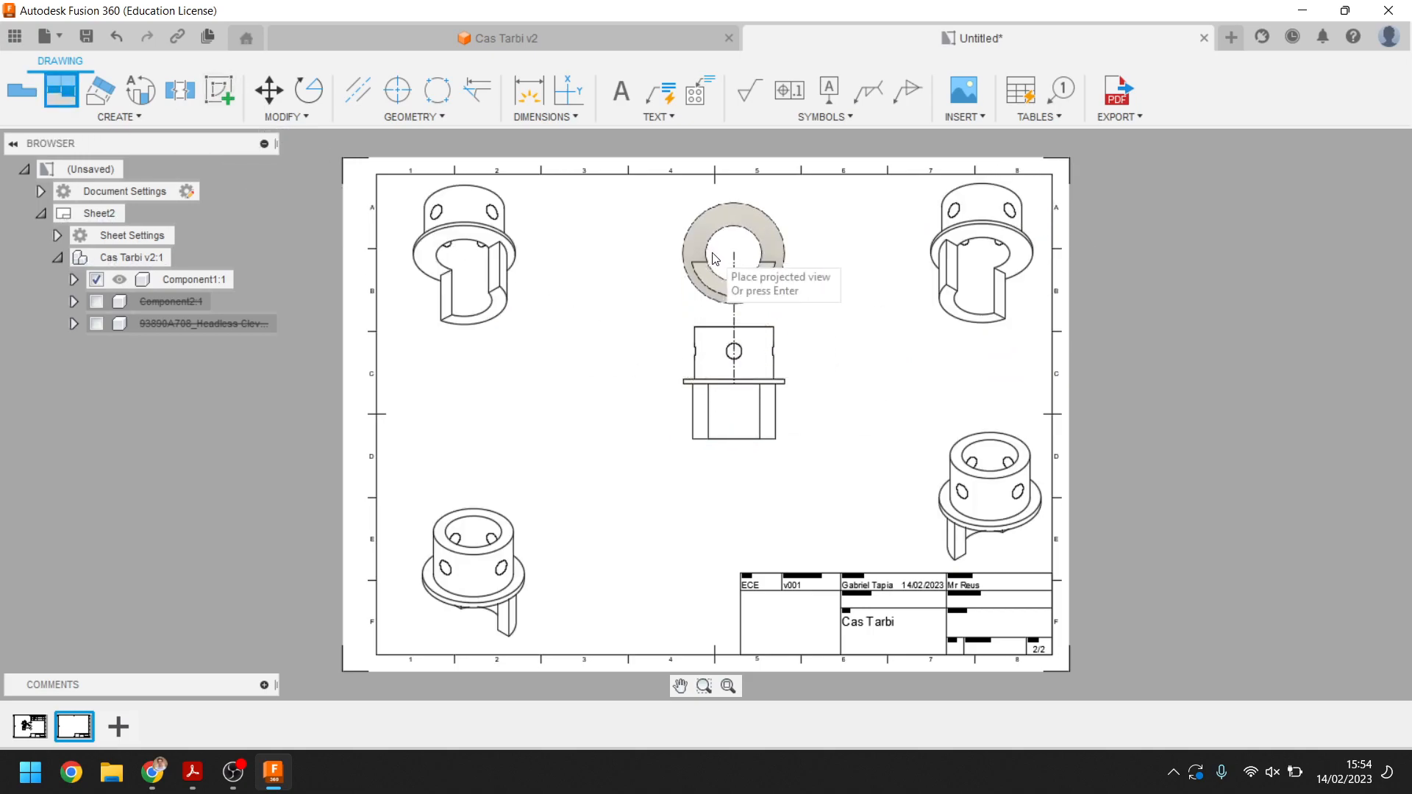
pyautogui.click(733, 242)
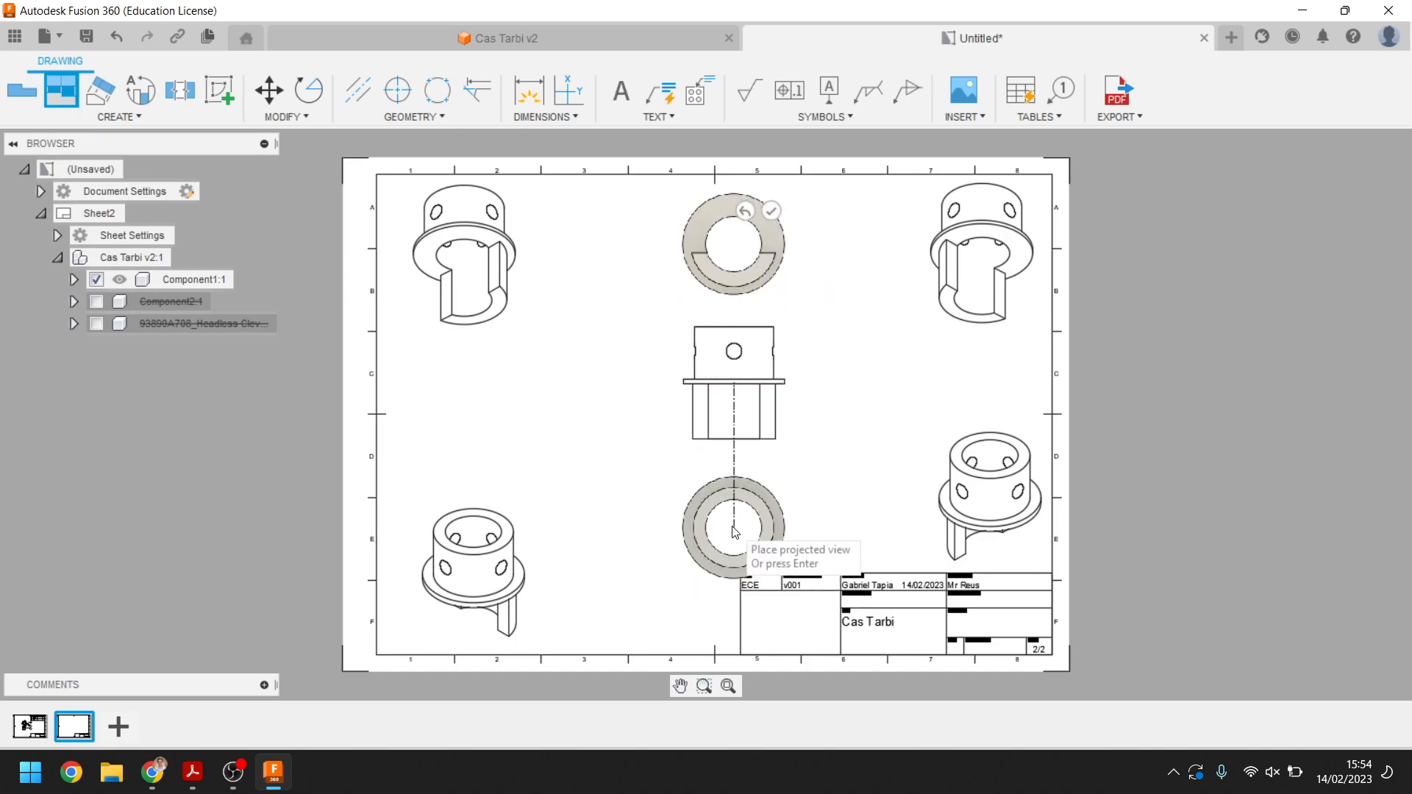
pyautogui.click(733, 506)
pyautogui.moveTo(631, 540); pyautogui.dragTo(567, 500, button='middle')
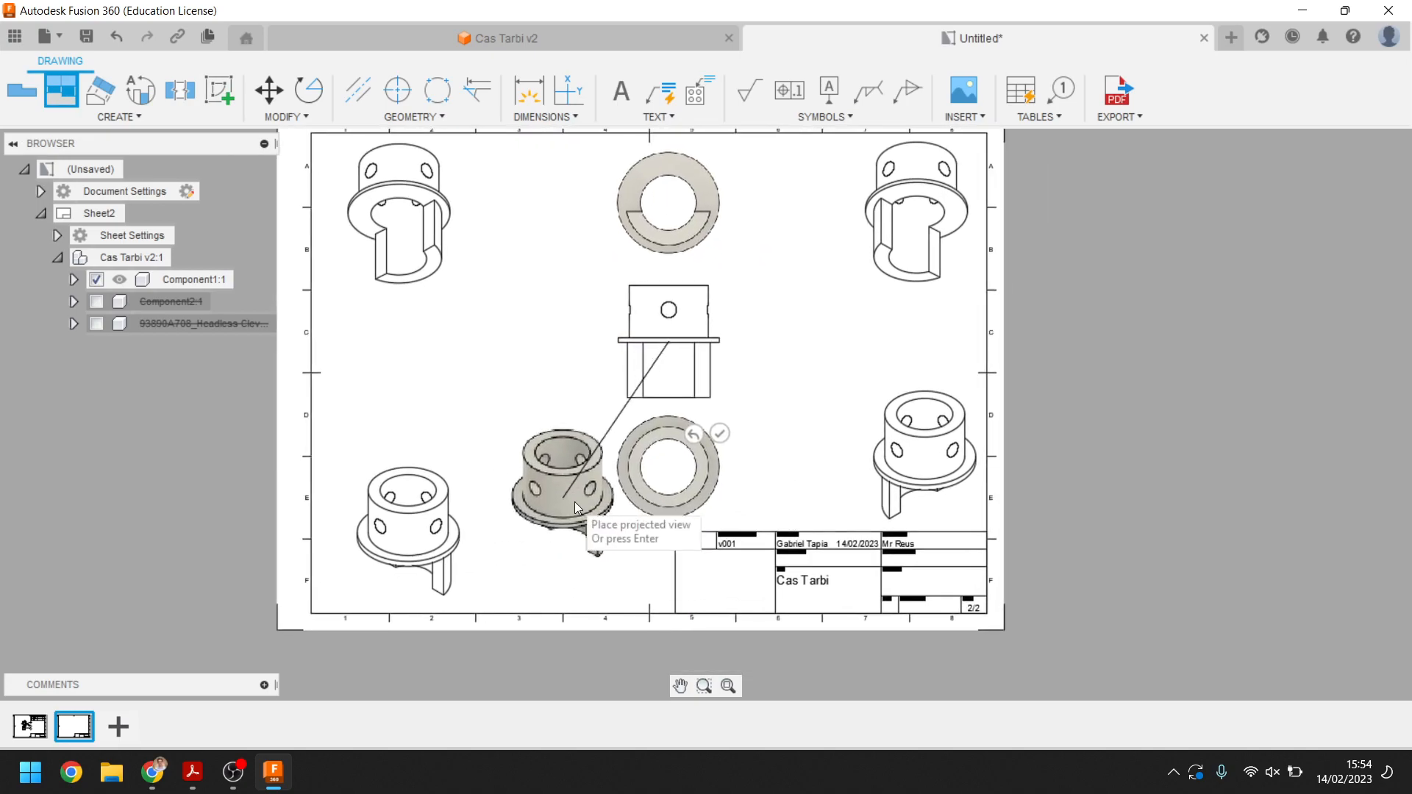
pyautogui.click(718, 433)
pyautogui.moveTo(589, 400); pyautogui.dragTo(595, 379, button='middle')
pyautogui.scroll(5, 595, 380)
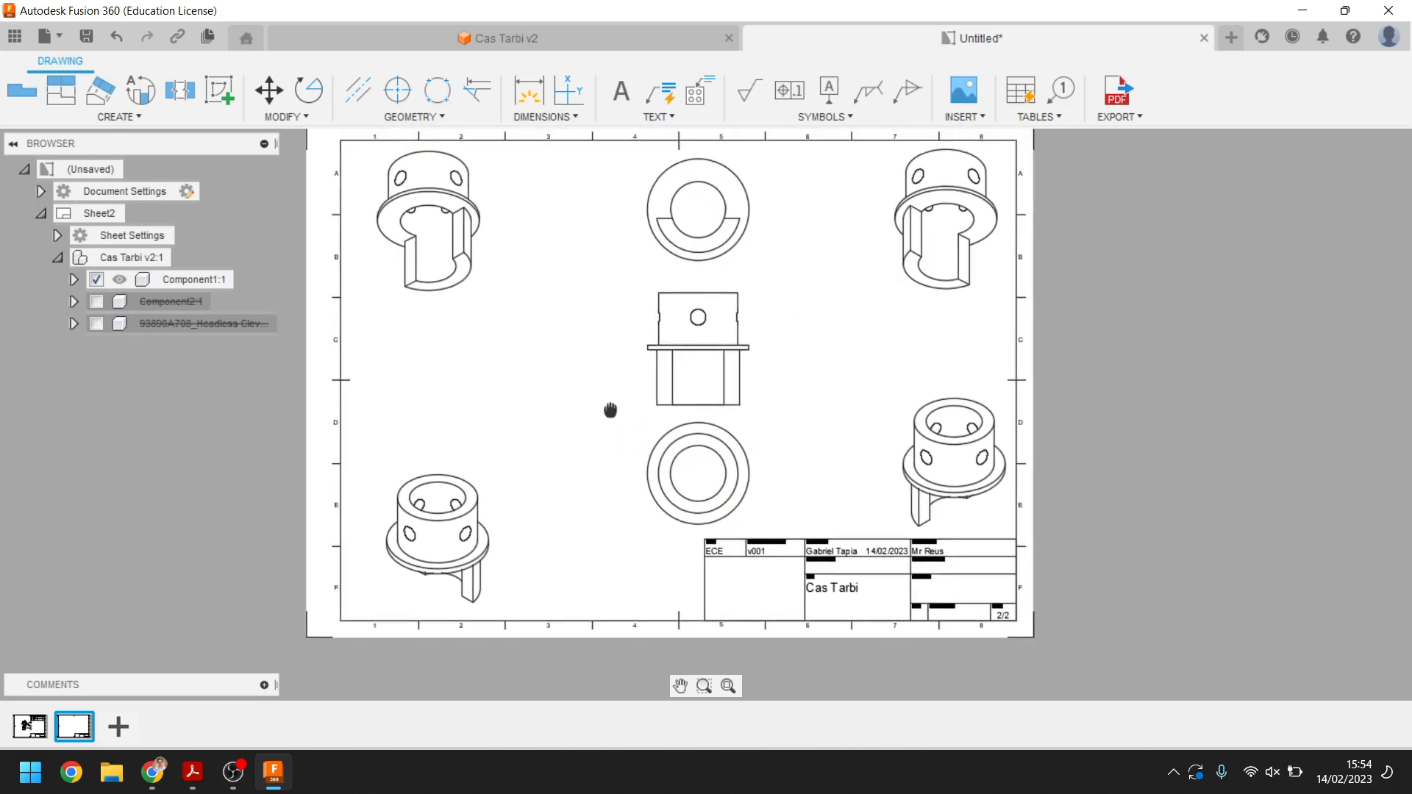
pyautogui.scroll(3, 589, 366)
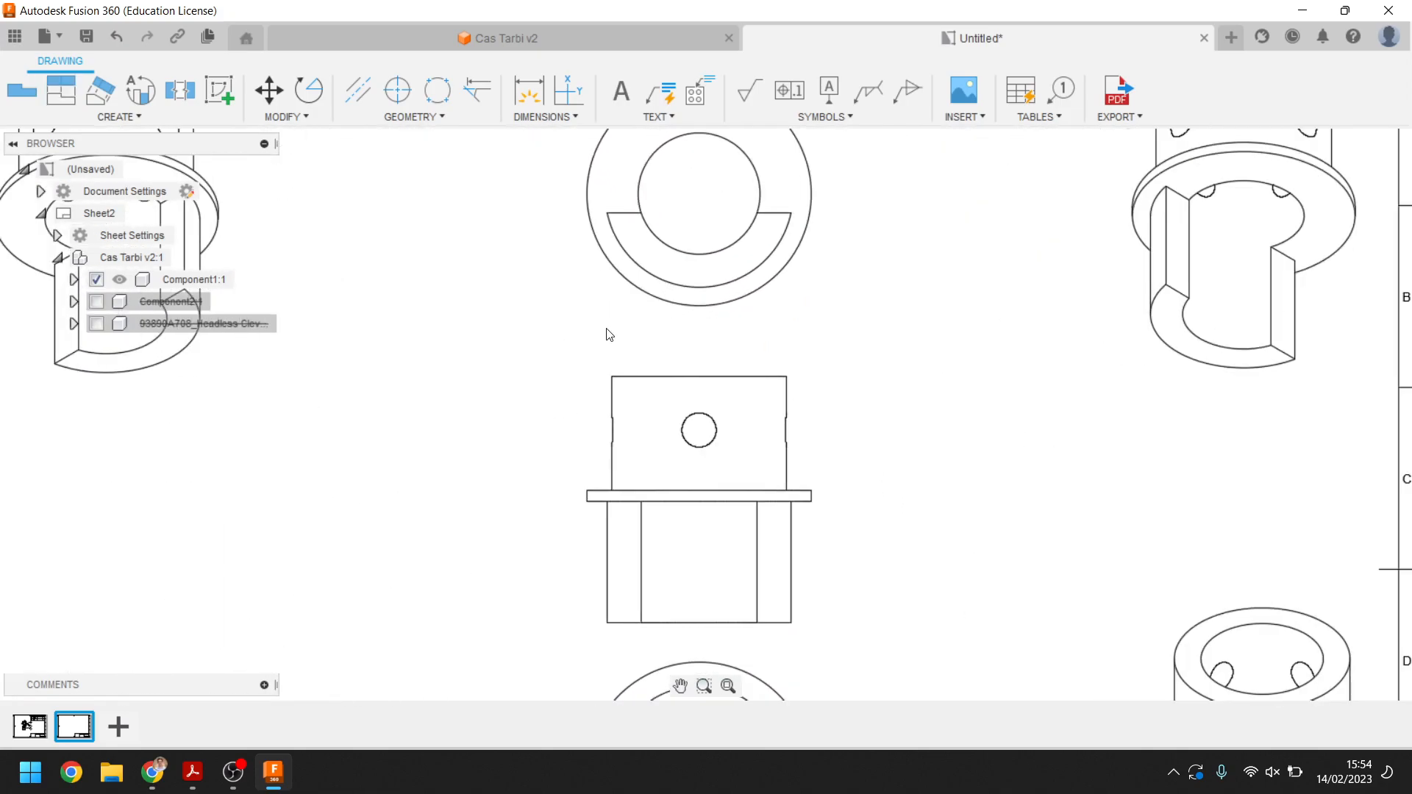
# Dimension the top width of the base view's upper body with a diameter dimension placed above it
pyautogui.press('d')
pyautogui.moveTo(538, 424); pyautogui.dragTo(535, 337, button='middle')
pyautogui.click(573, 354)
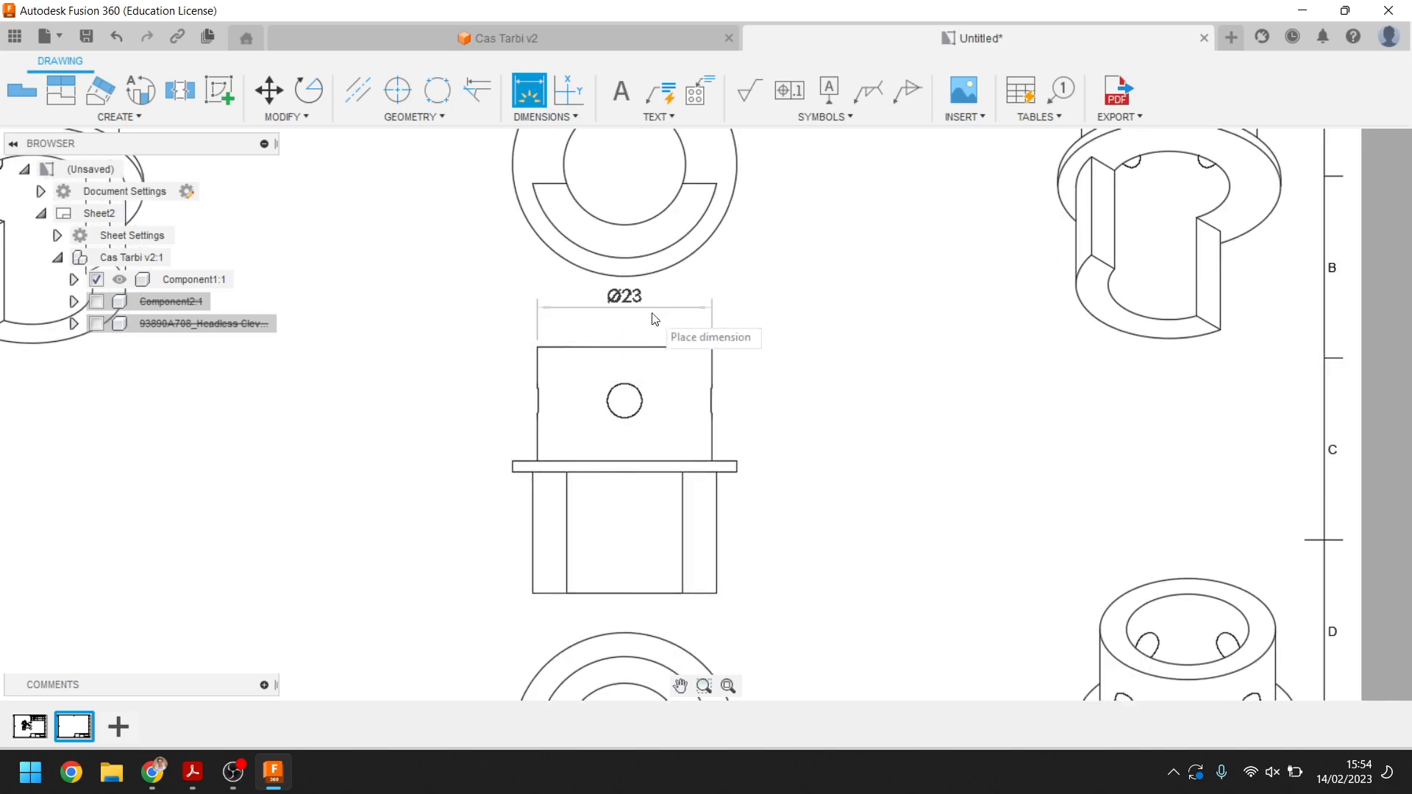
pyautogui.click(632, 318)
# Dimension the width of the base view's lower body below it, then delete that dimension
pyautogui.moveTo(647, 564); pyautogui.dragTo(629, 463, button='middle')
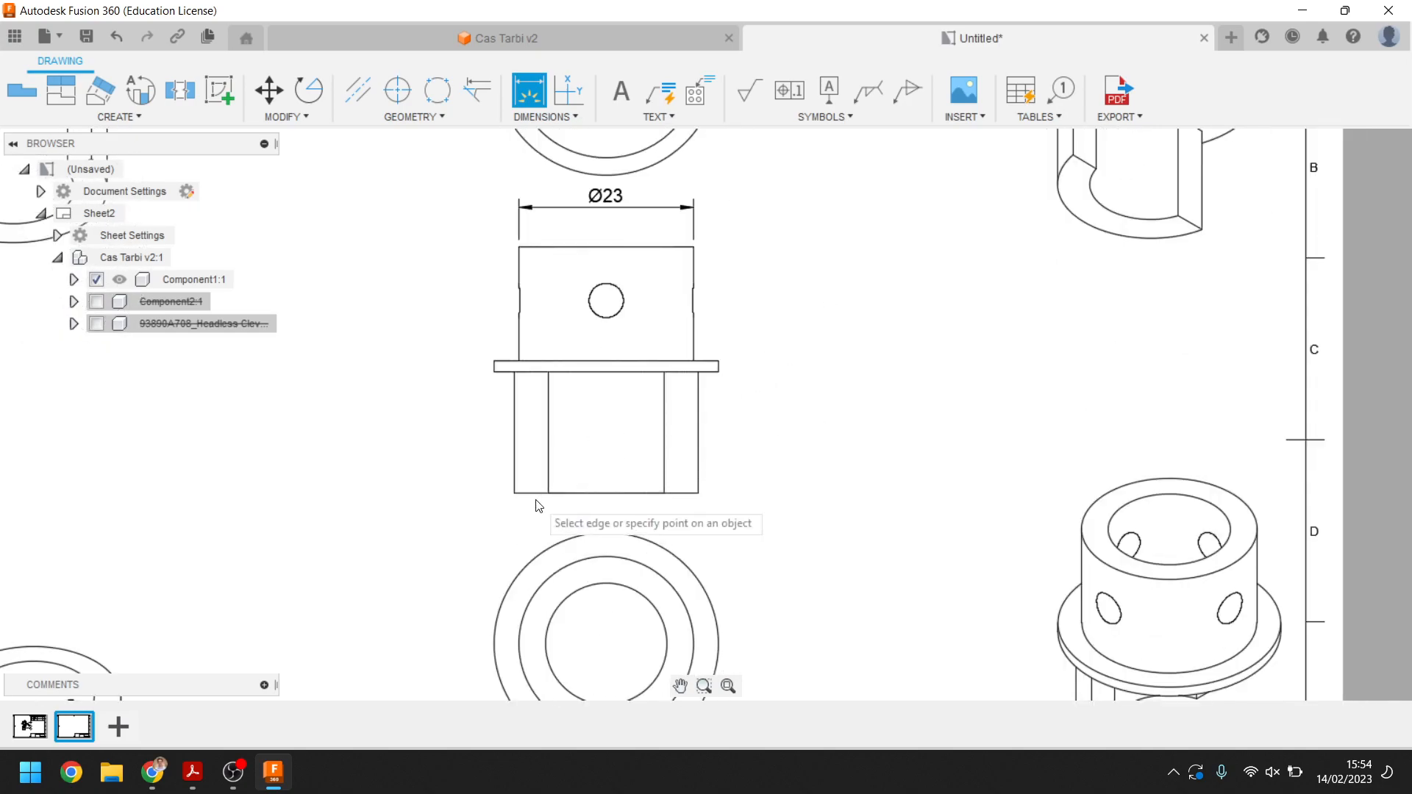
pyautogui.click(698, 493)
pyautogui.click(514, 493)
pyautogui.click(604, 515)
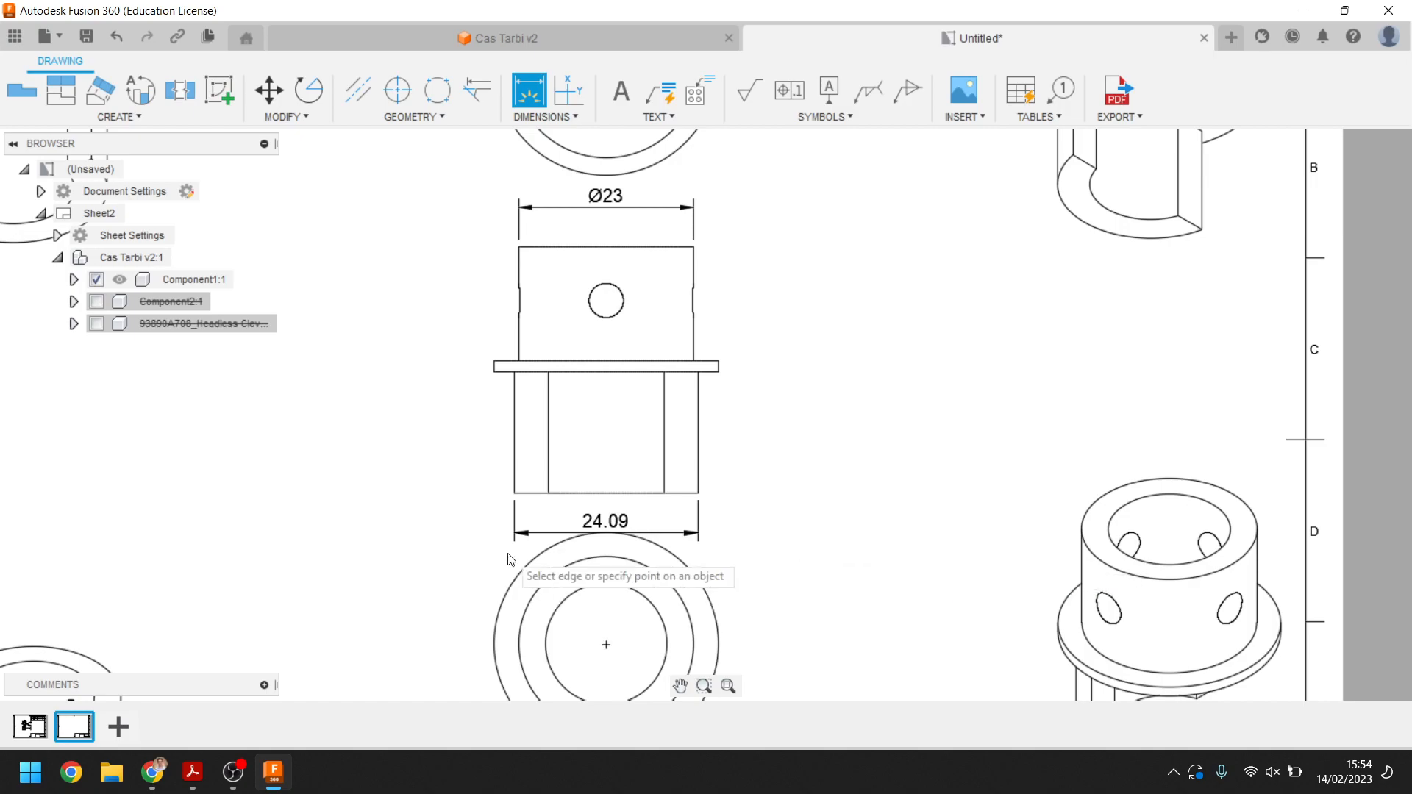
pyautogui.press('Escape')
pyautogui.click(609, 536)
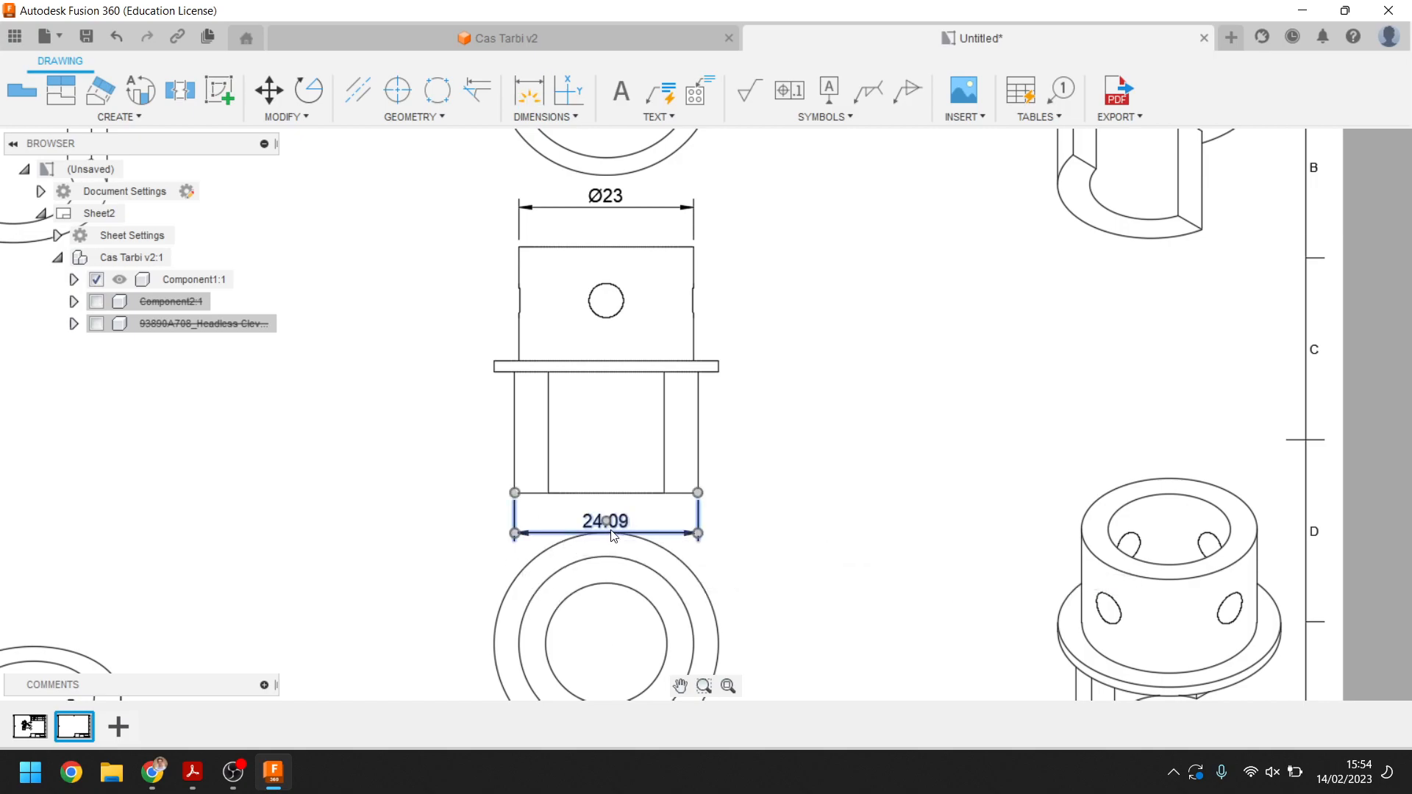
pyautogui.press('Delete')
# Dimension the flange thickness on the left side of the base view
pyautogui.scroll(-3, 766, 444)
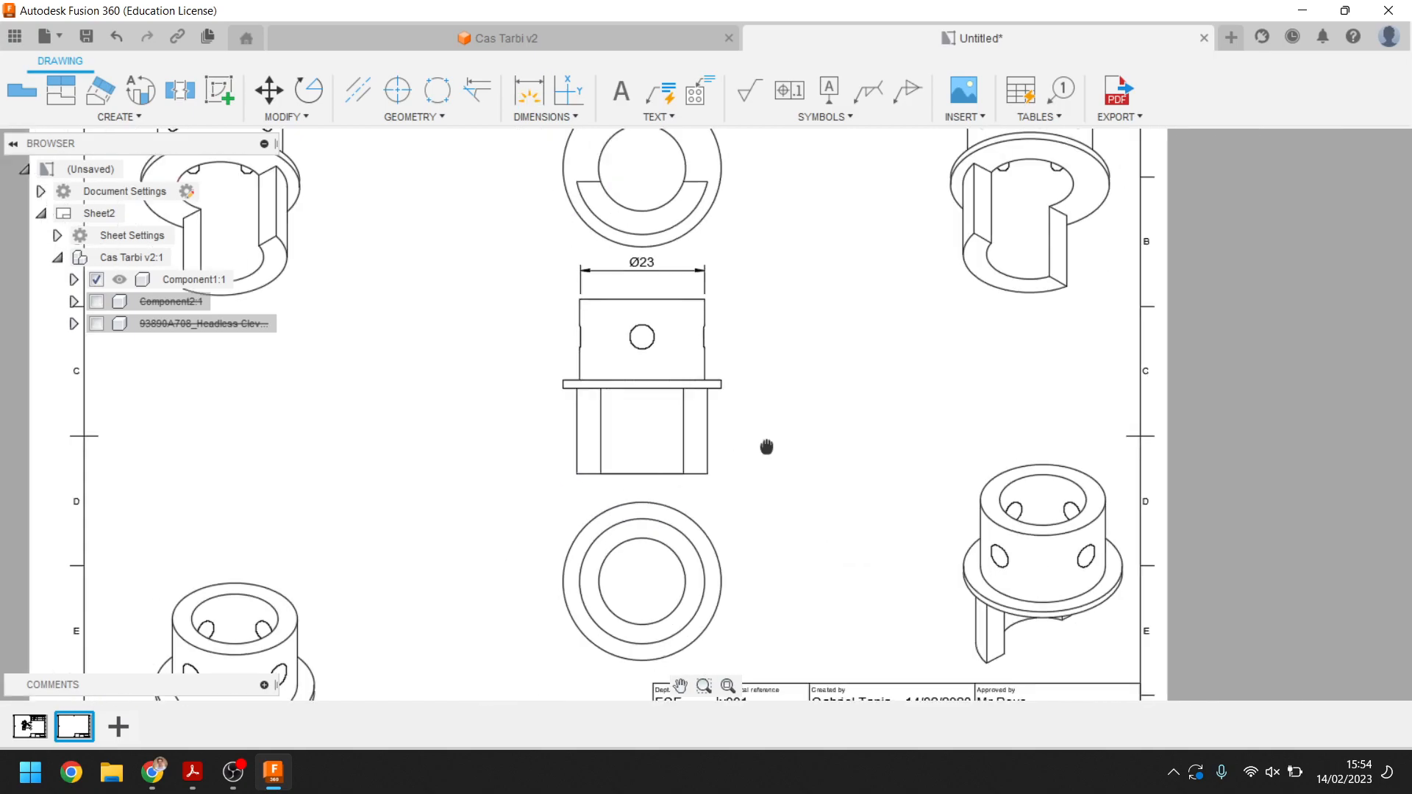
pyautogui.scroll(5, 548, 403)
pyautogui.moveTo(515, 430); pyautogui.dragTo(552, 461, button='middle')
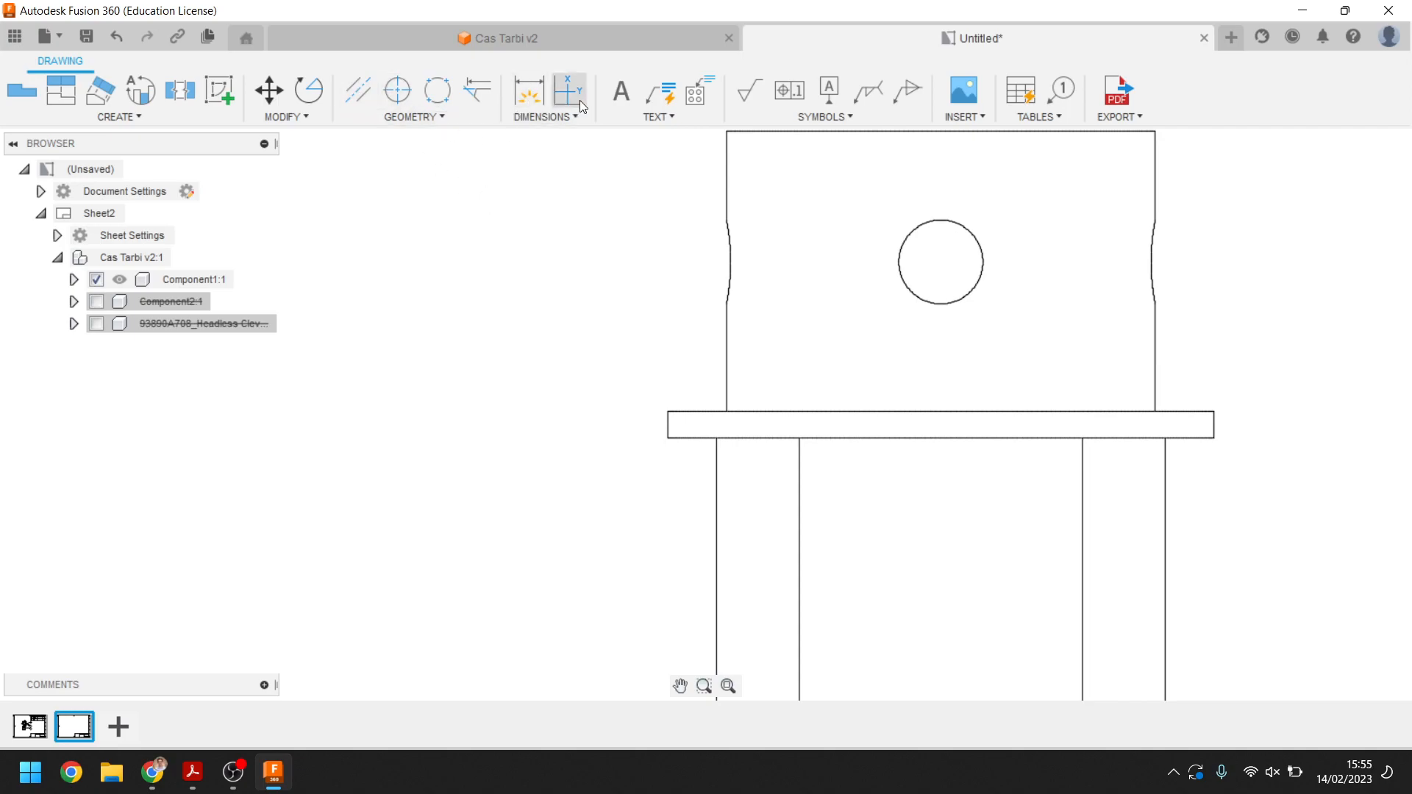
pyautogui.click(534, 92)
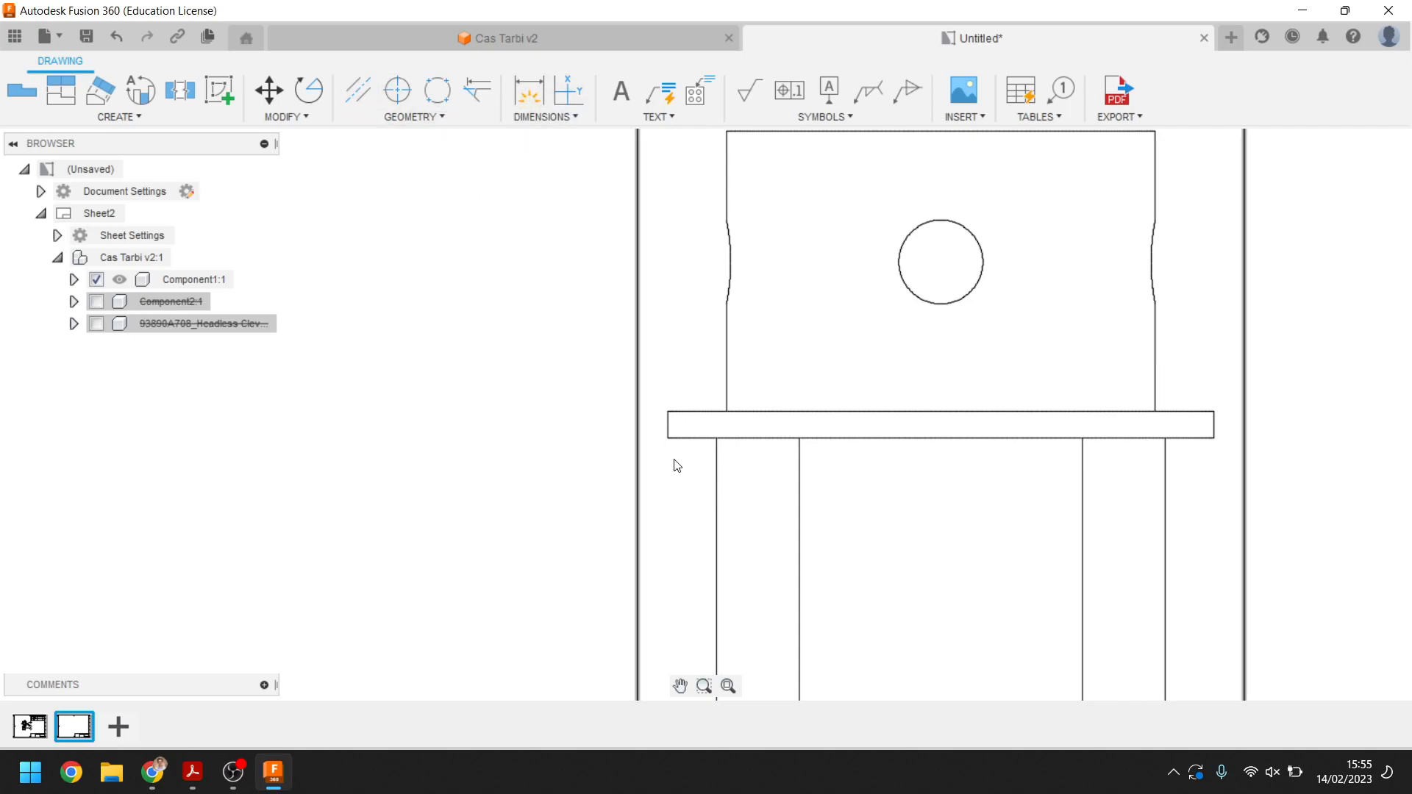
pyautogui.click(668, 413)
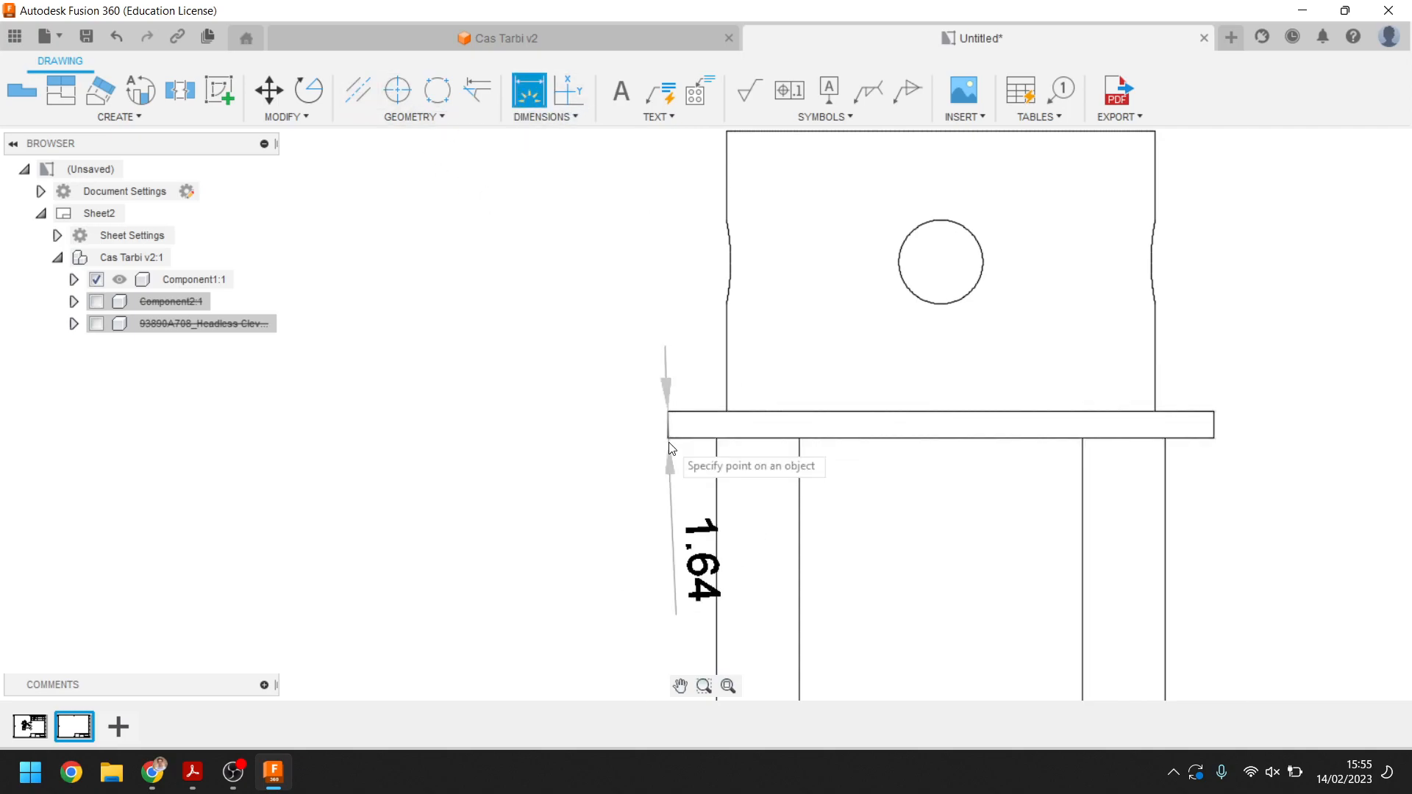
pyautogui.click(668, 438)
pyautogui.click(598, 422)
# Dimension the height of the upper body from its top edge to the flange
pyautogui.scroll(-2, 735, 265)
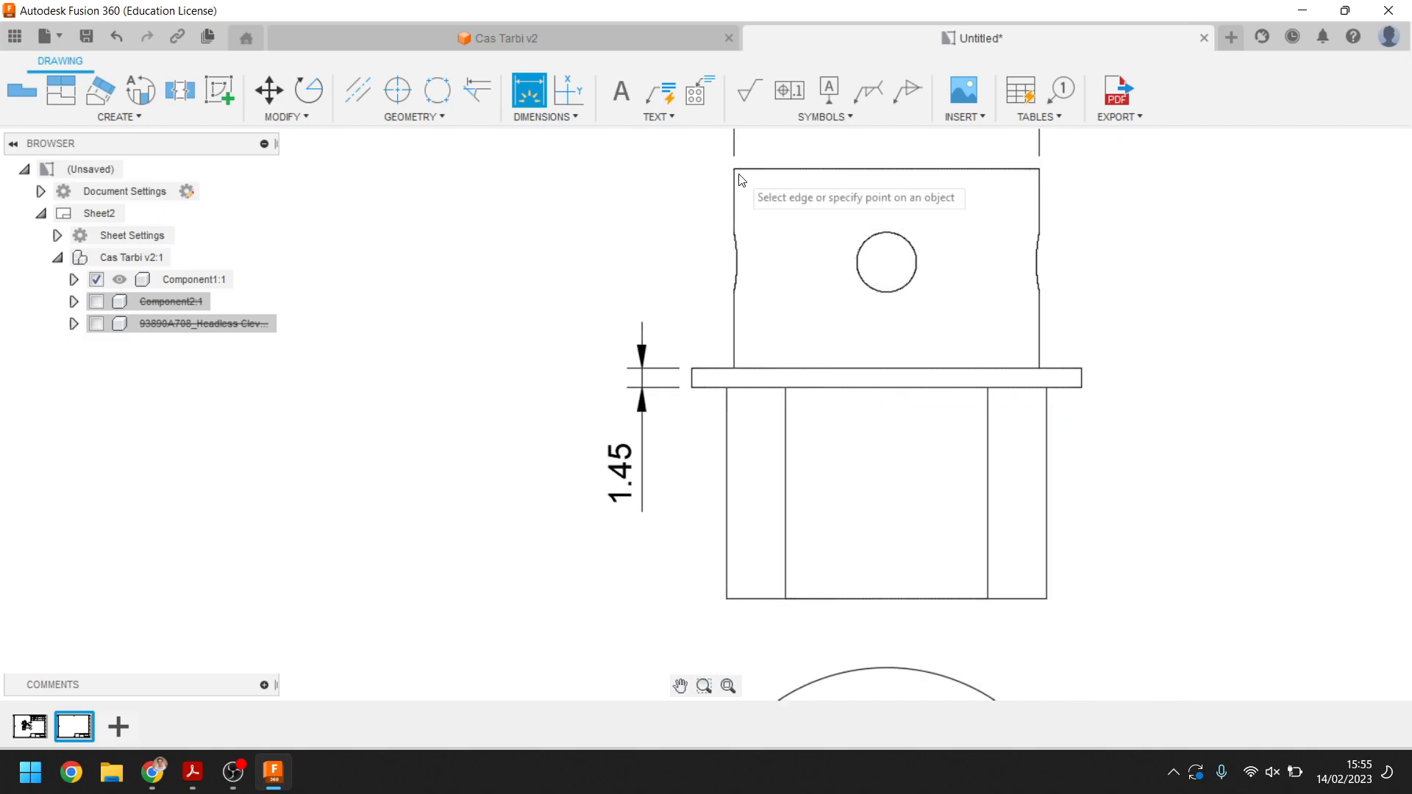
pyautogui.click(733, 169)
pyautogui.click(736, 370)
pyautogui.click(556, 309)
# Dimension the height of the lower body from the flange to its bottom edge
pyautogui.moveTo(724, 417); pyautogui.dragTo(732, 310, button='middle')
pyautogui.click(733, 280)
pyautogui.click(733, 492)
pyautogui.click(564, 412)
pyautogui.scroll(-4, 952, 387)
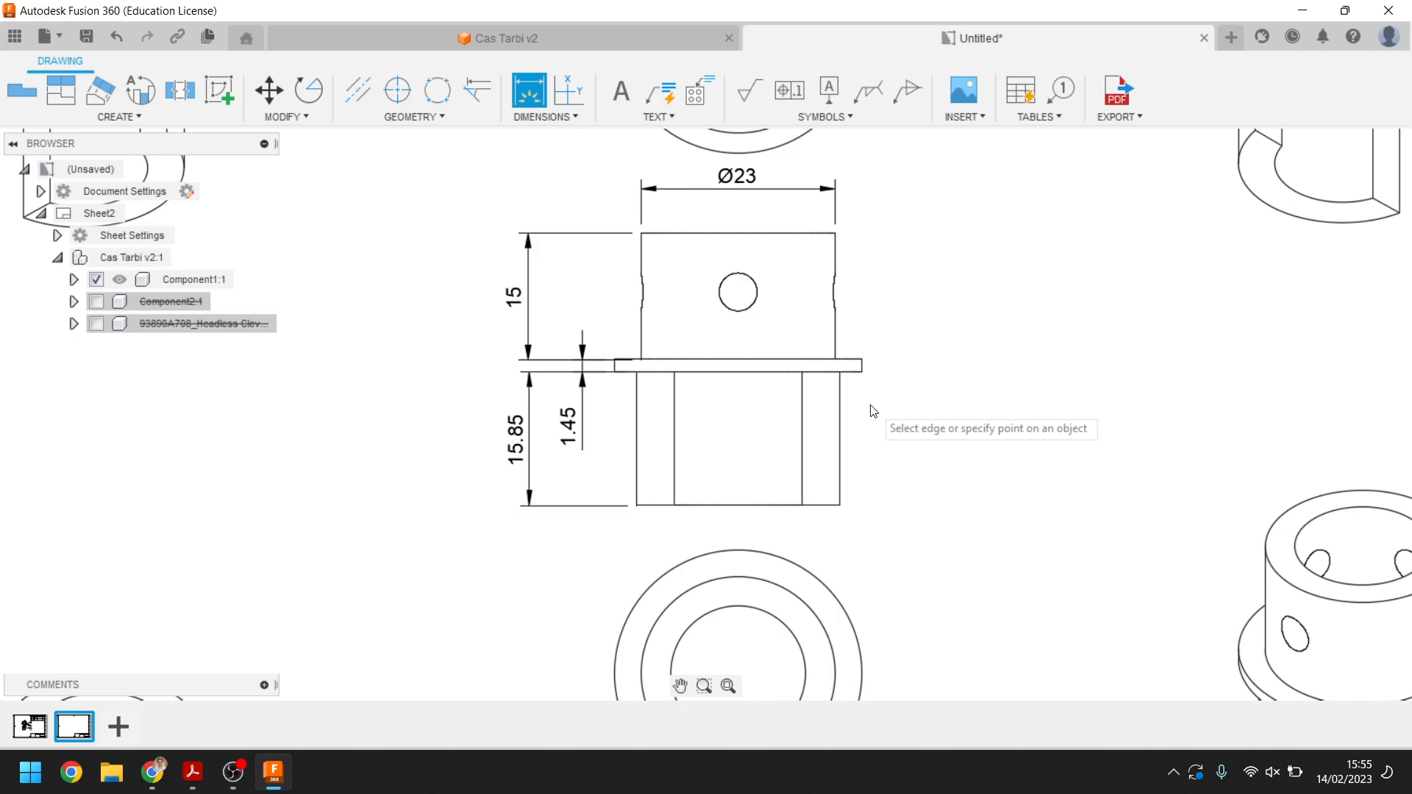
pyautogui.scroll(-4, 875, 409)
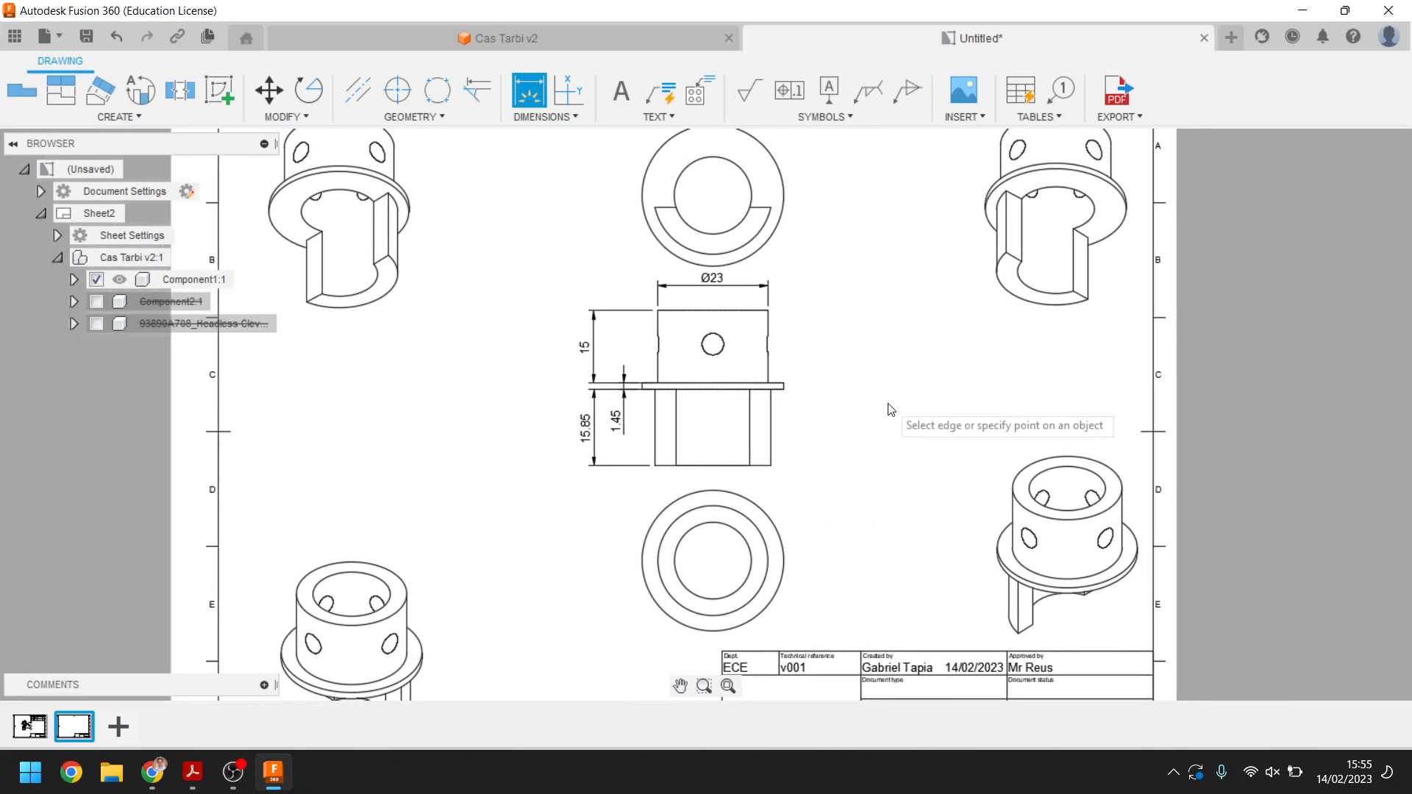
pyautogui.scroll(-2, 891, 408)
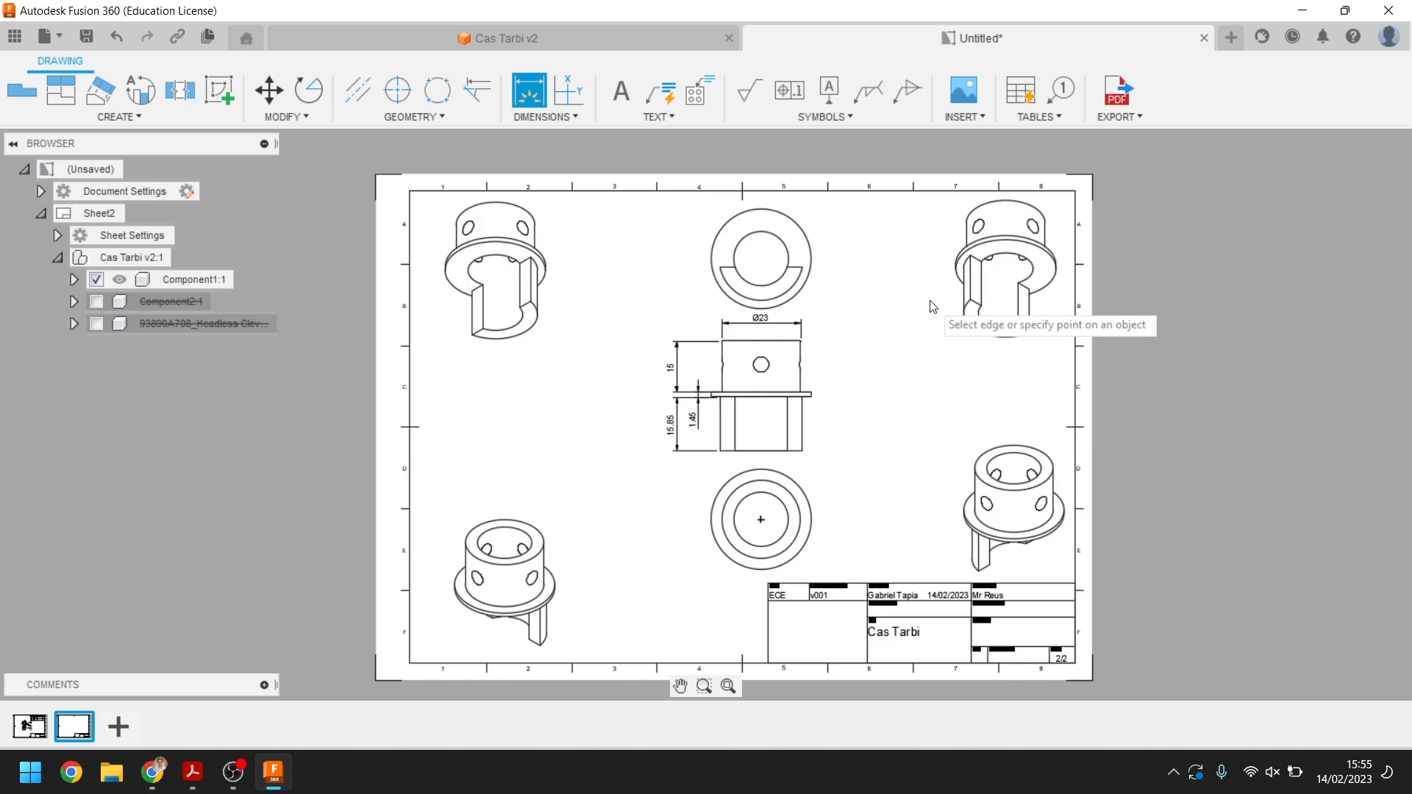
pyautogui.click(551, 119)
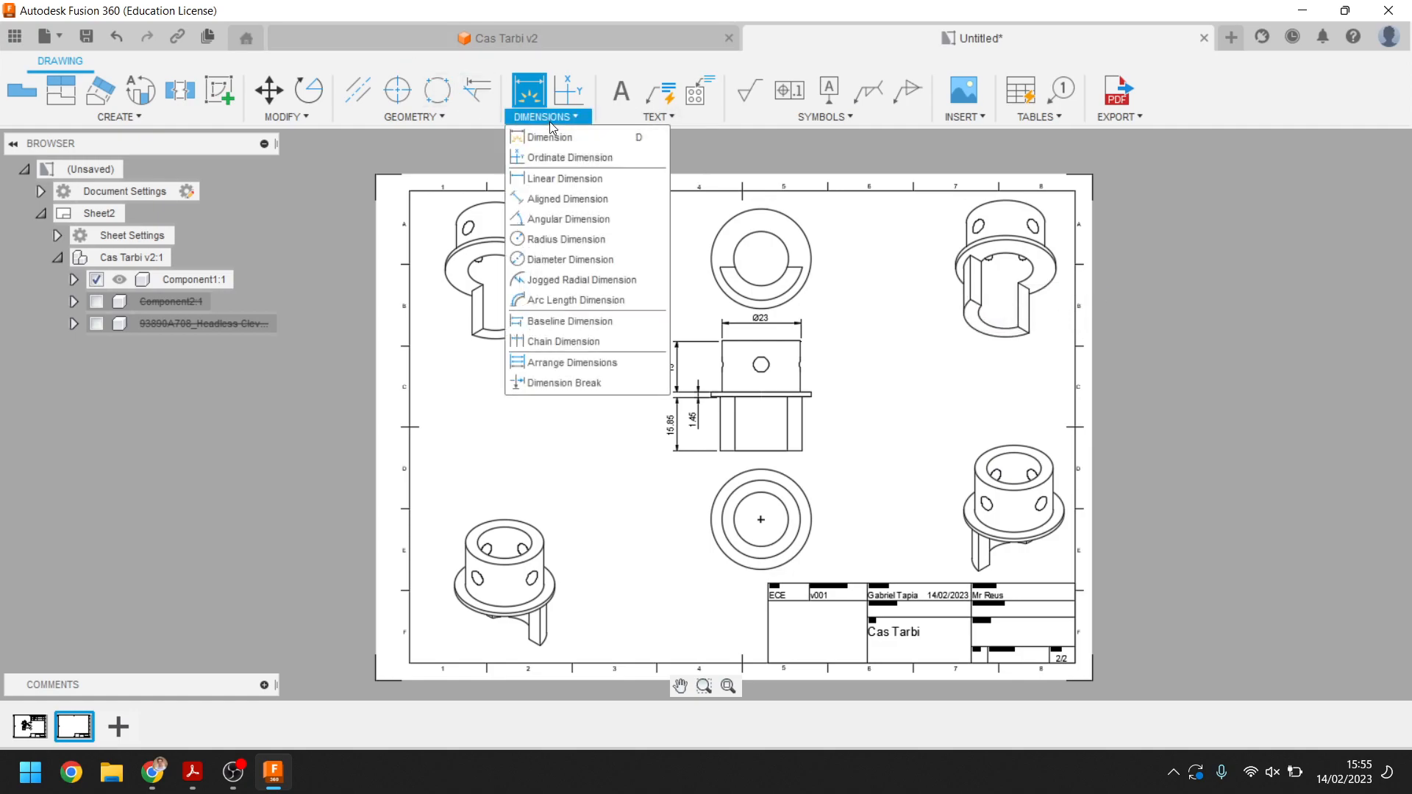
pyautogui.click(559, 176)
pyautogui.scroll(4, 805, 268)
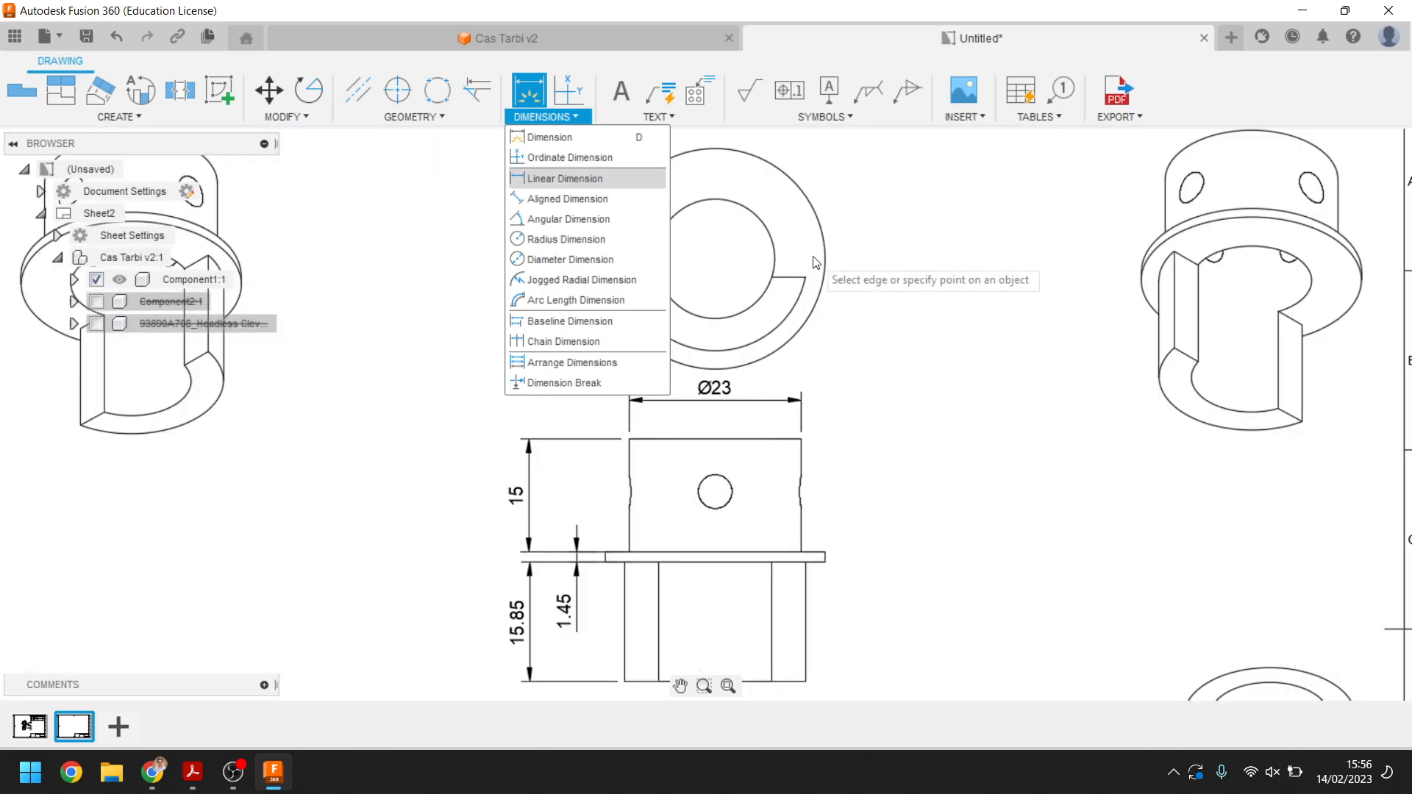
pyautogui.moveTo(343, 229); pyautogui.dragTo(544, 282)
pyautogui.scroll(-2, 544, 282)
pyautogui.scroll(3, 555, 287)
pyautogui.moveTo(544, 291); pyautogui.dragTo(437, 365, button='middle')
pyautogui.press('d')
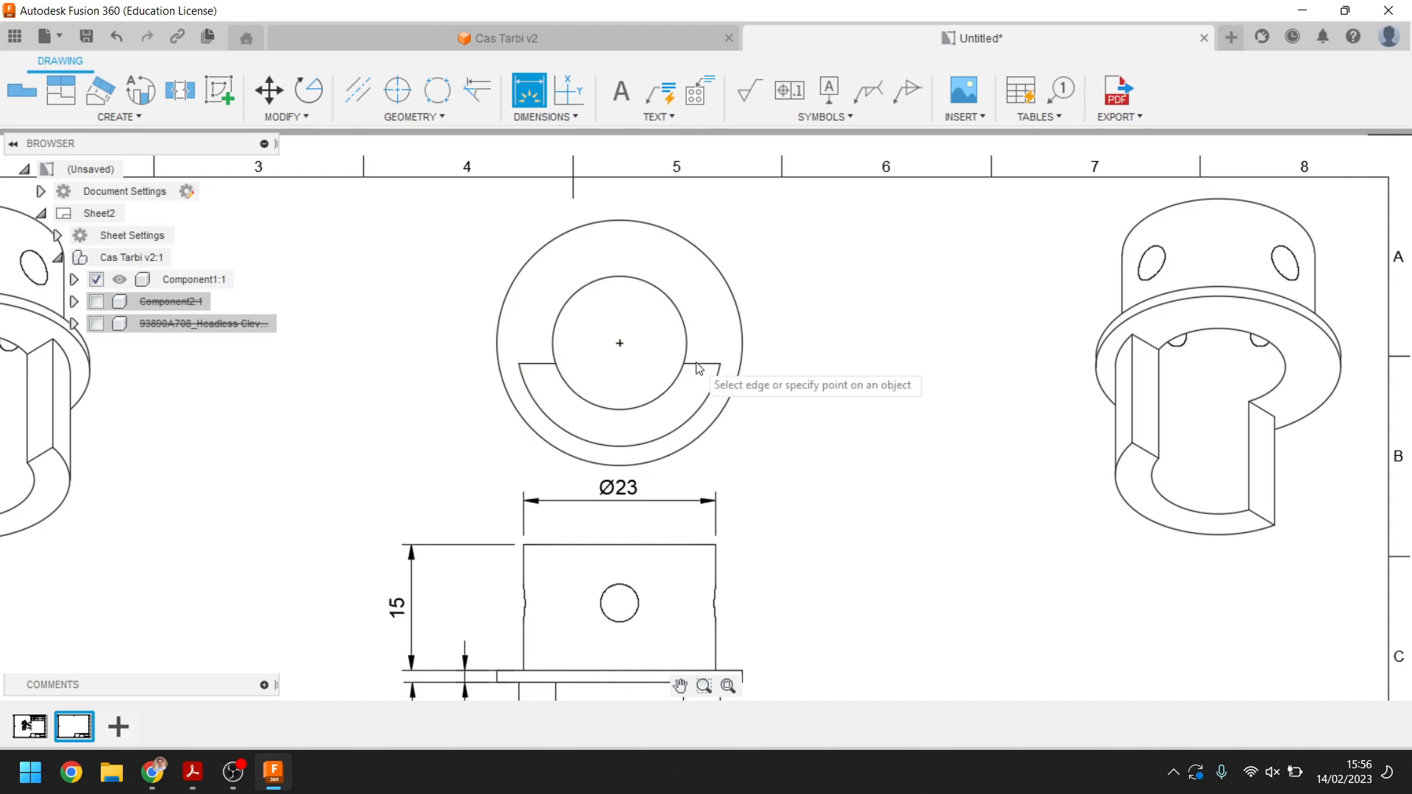
pyautogui.click(620, 355)
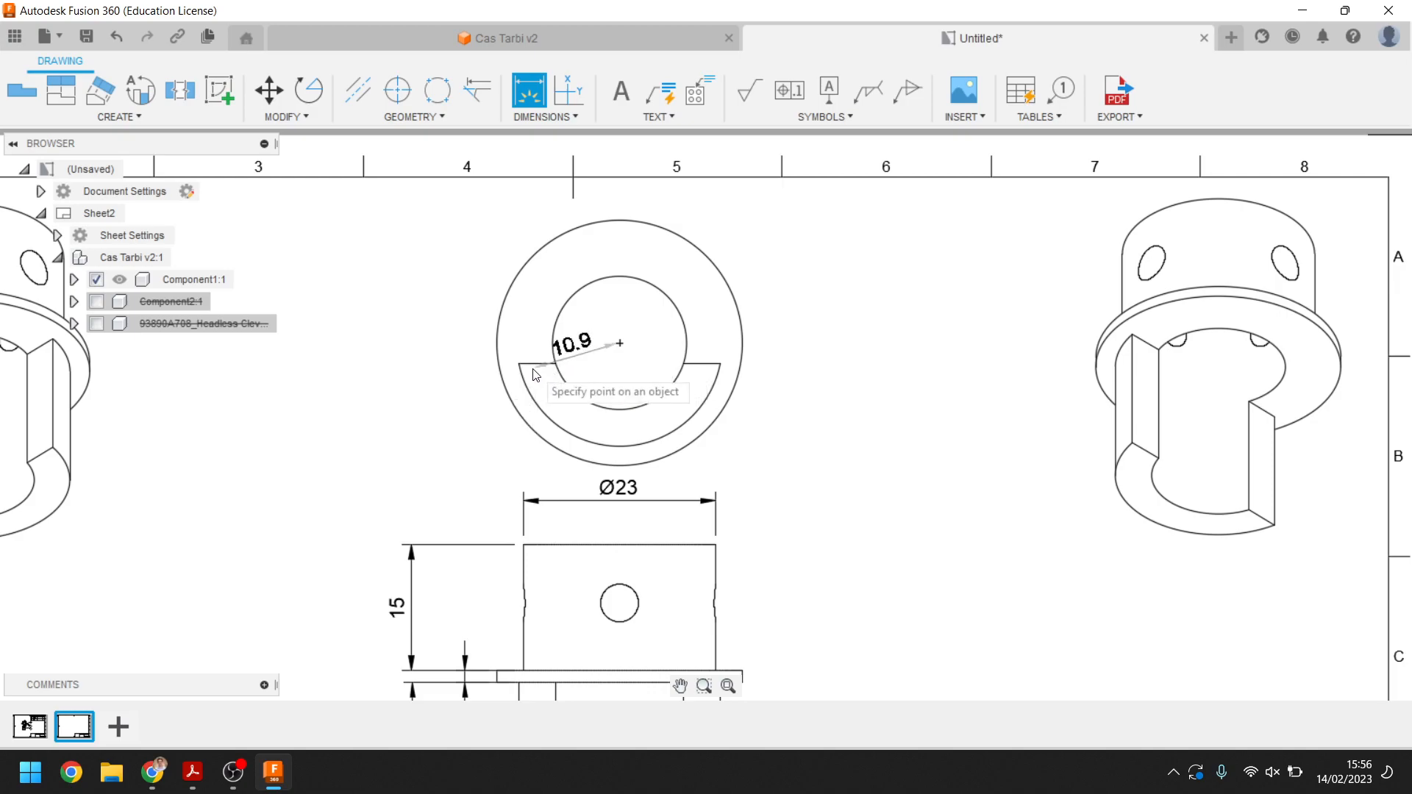
pyautogui.click(538, 364)
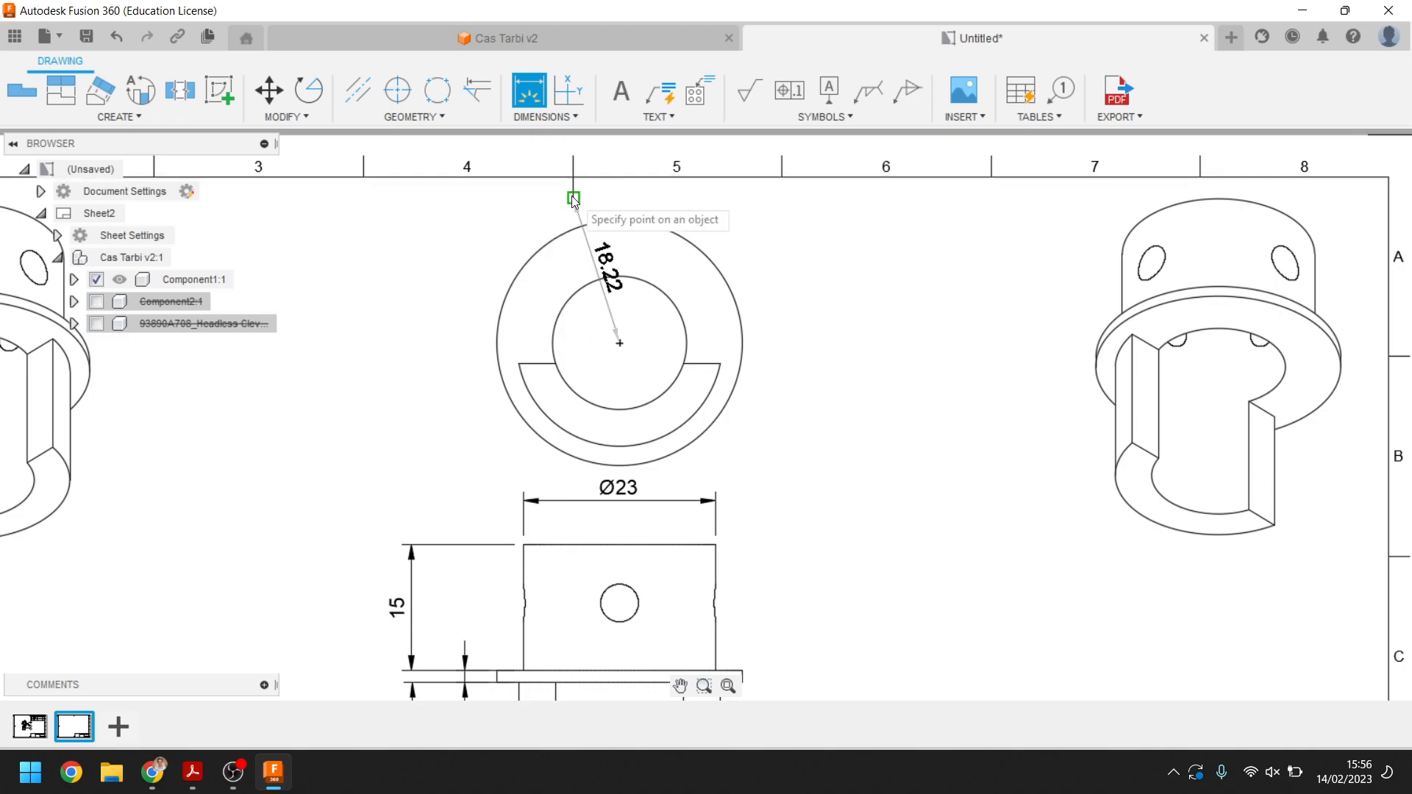
# Add a linear dimension in the top view from the centre point to the slot's flat edge, placed to its right
pyautogui.click(530, 93)
pyautogui.click(559, 122)
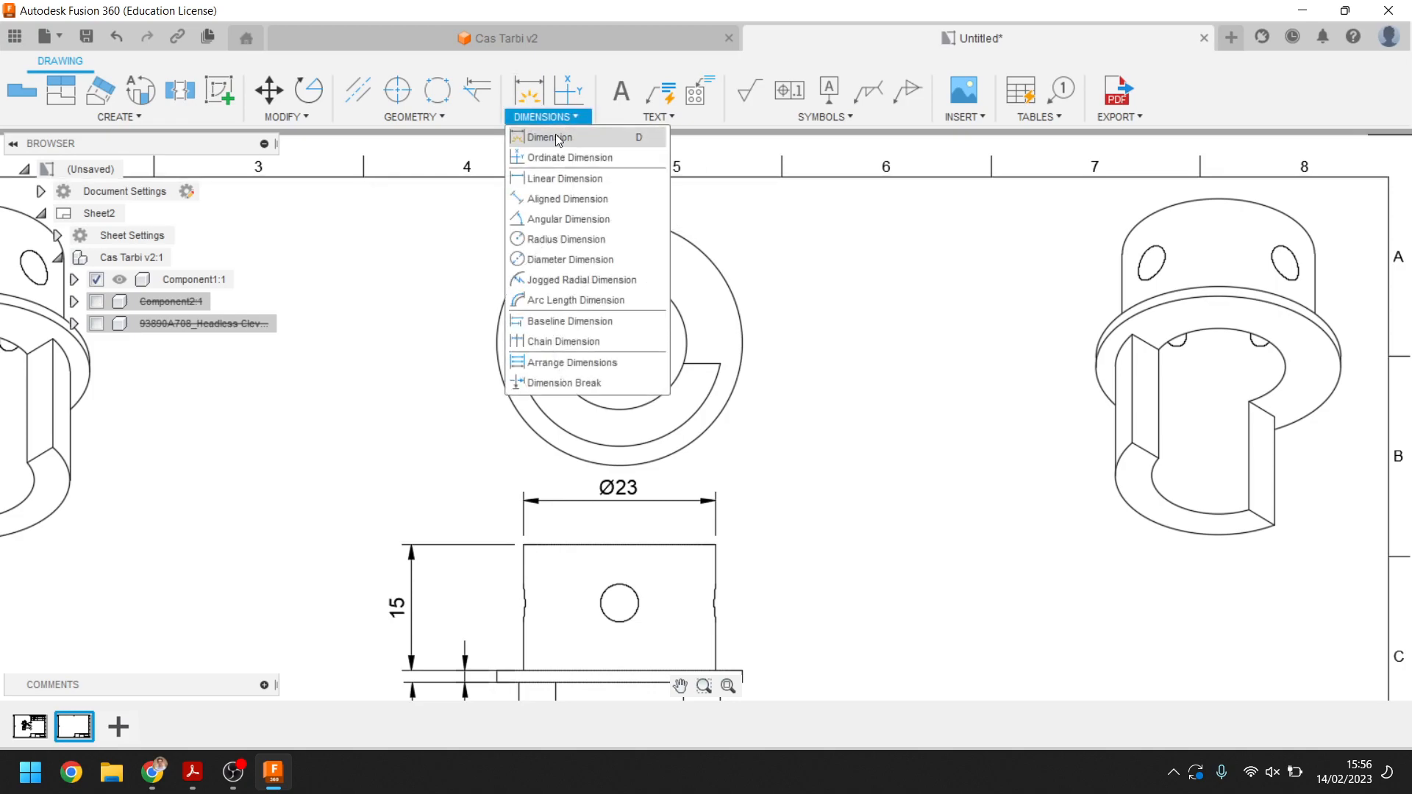
pyautogui.click(583, 178)
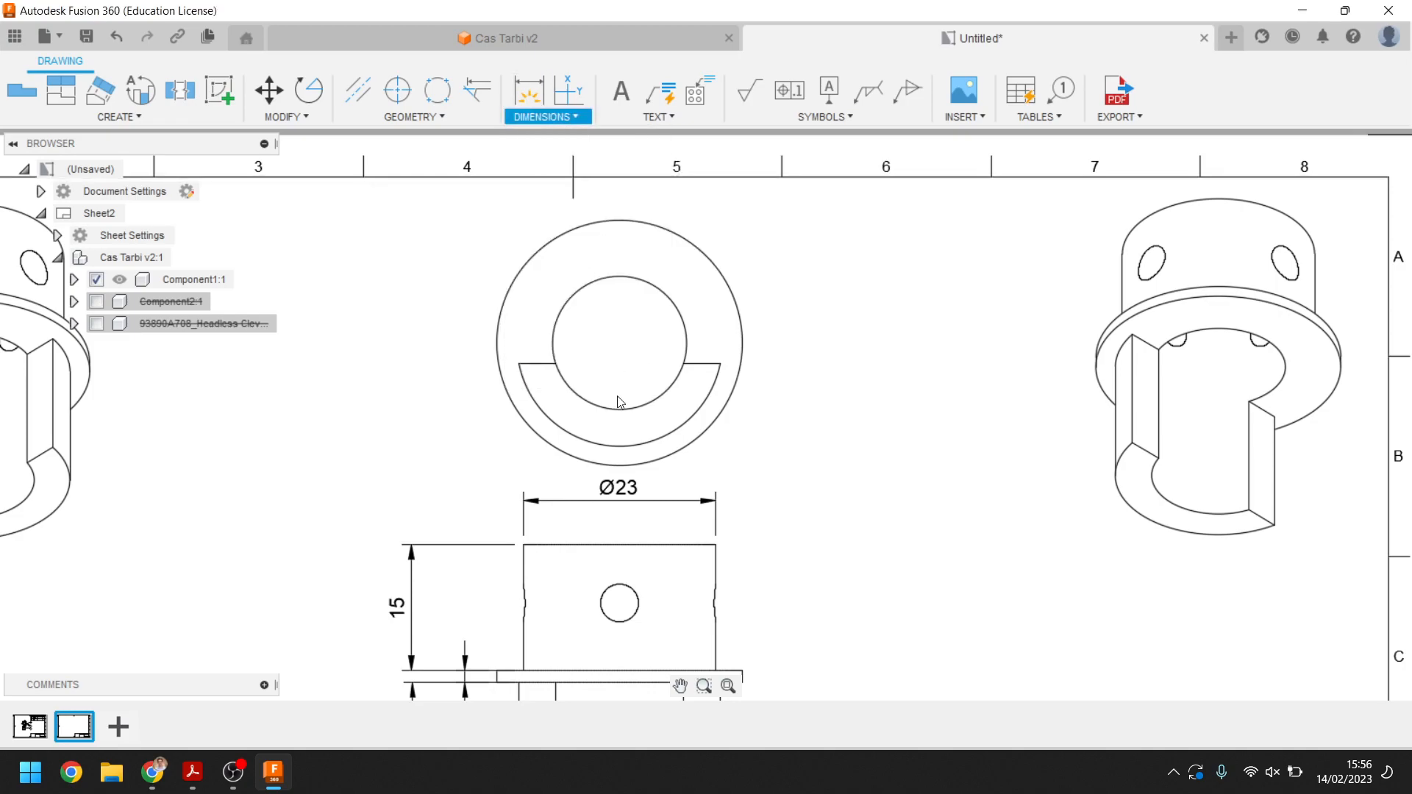
pyautogui.click(618, 344)
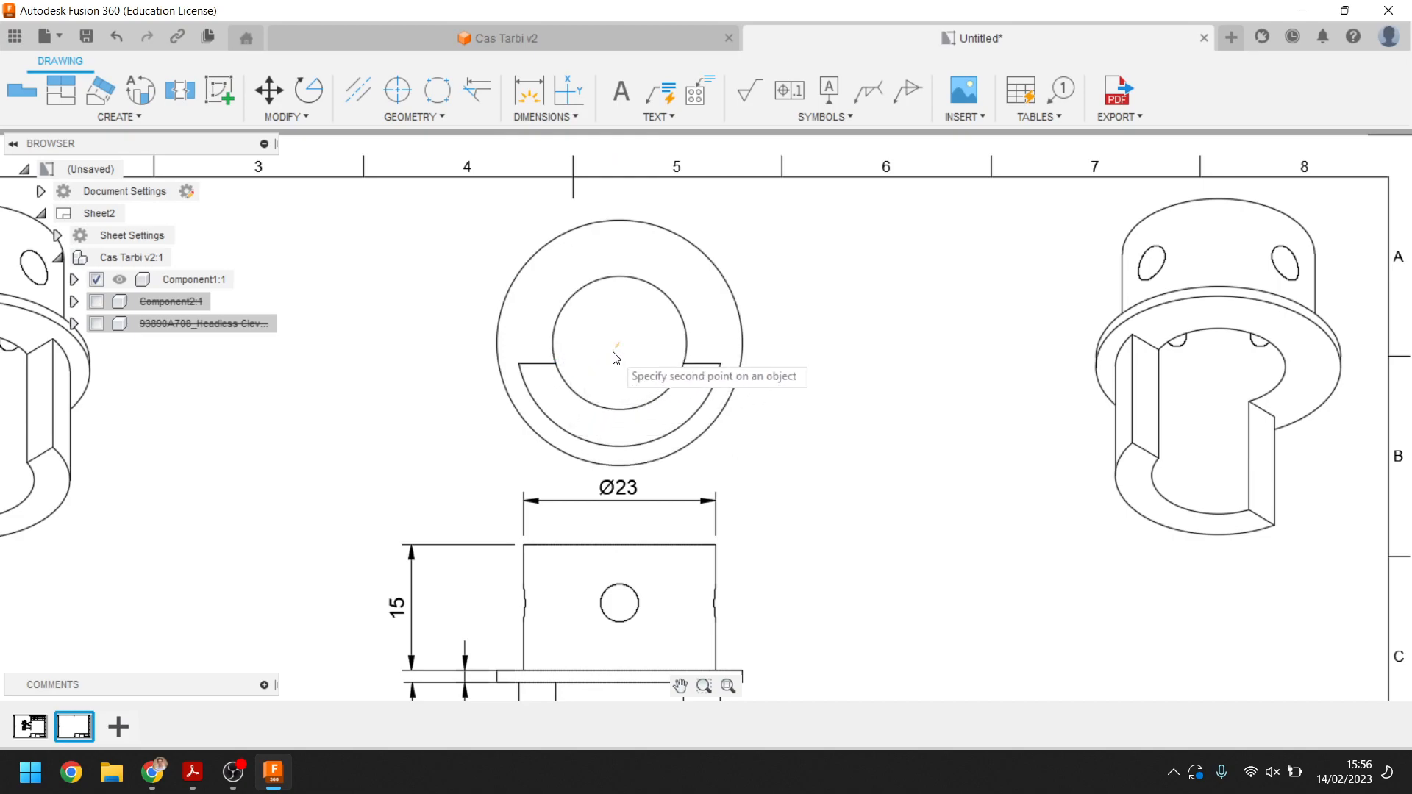
pyautogui.click(556, 364)
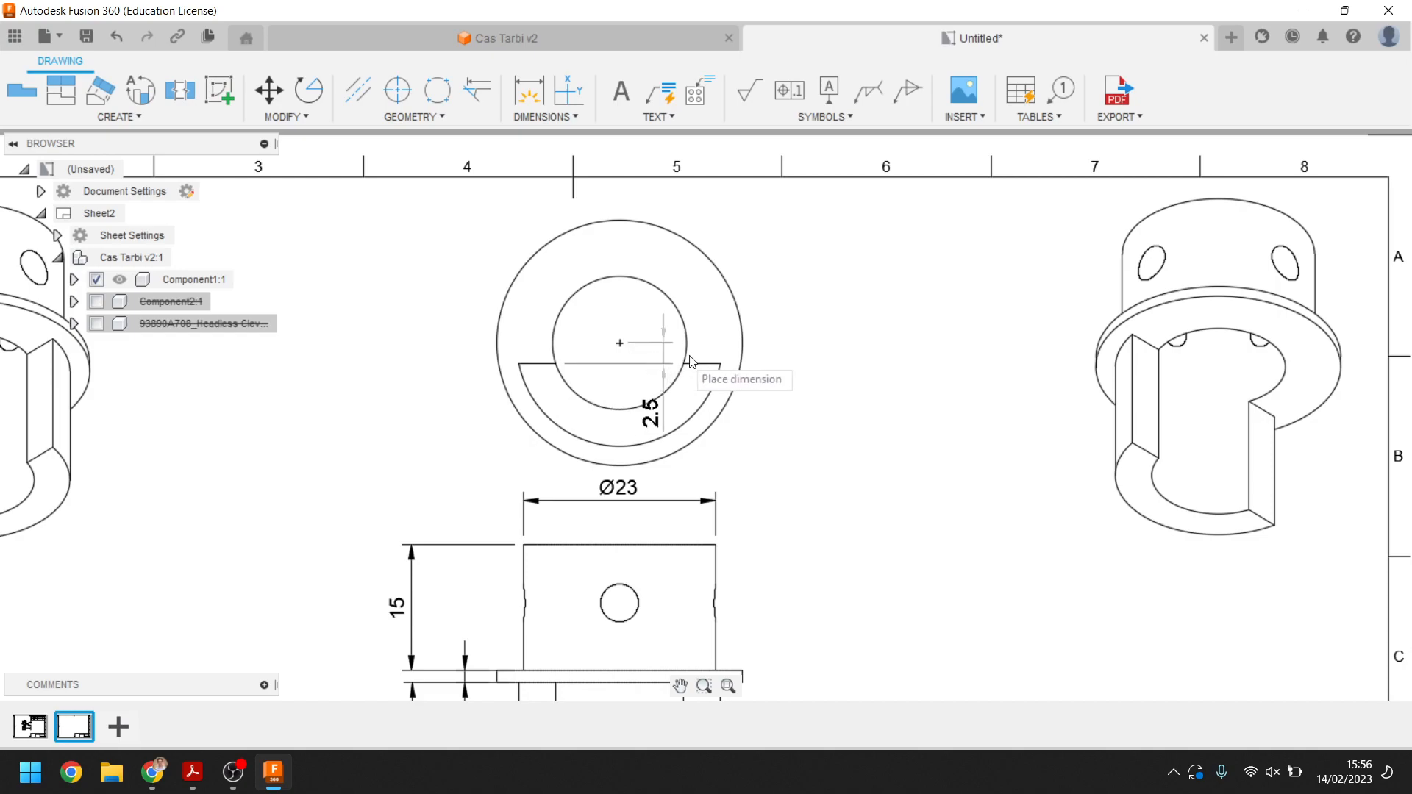
pyautogui.click(809, 360)
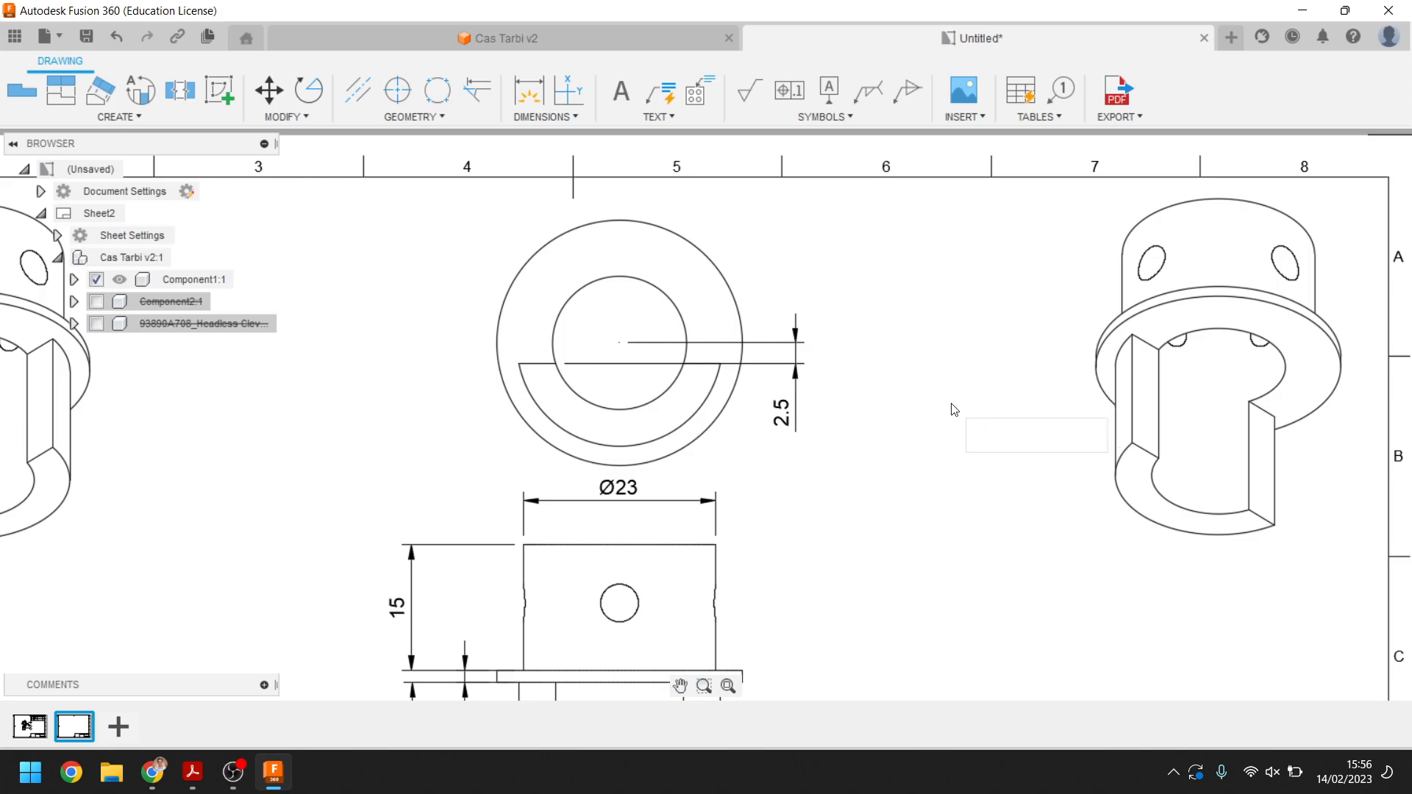
# Start a Section View from the base view and draw section line A vertically through its centre
pyautogui.scroll(1, 954, 405)
pyautogui.scroll(-3, 965, 404)
pyautogui.moveTo(972, 431); pyautogui.dragTo(860, 160, button='middle')
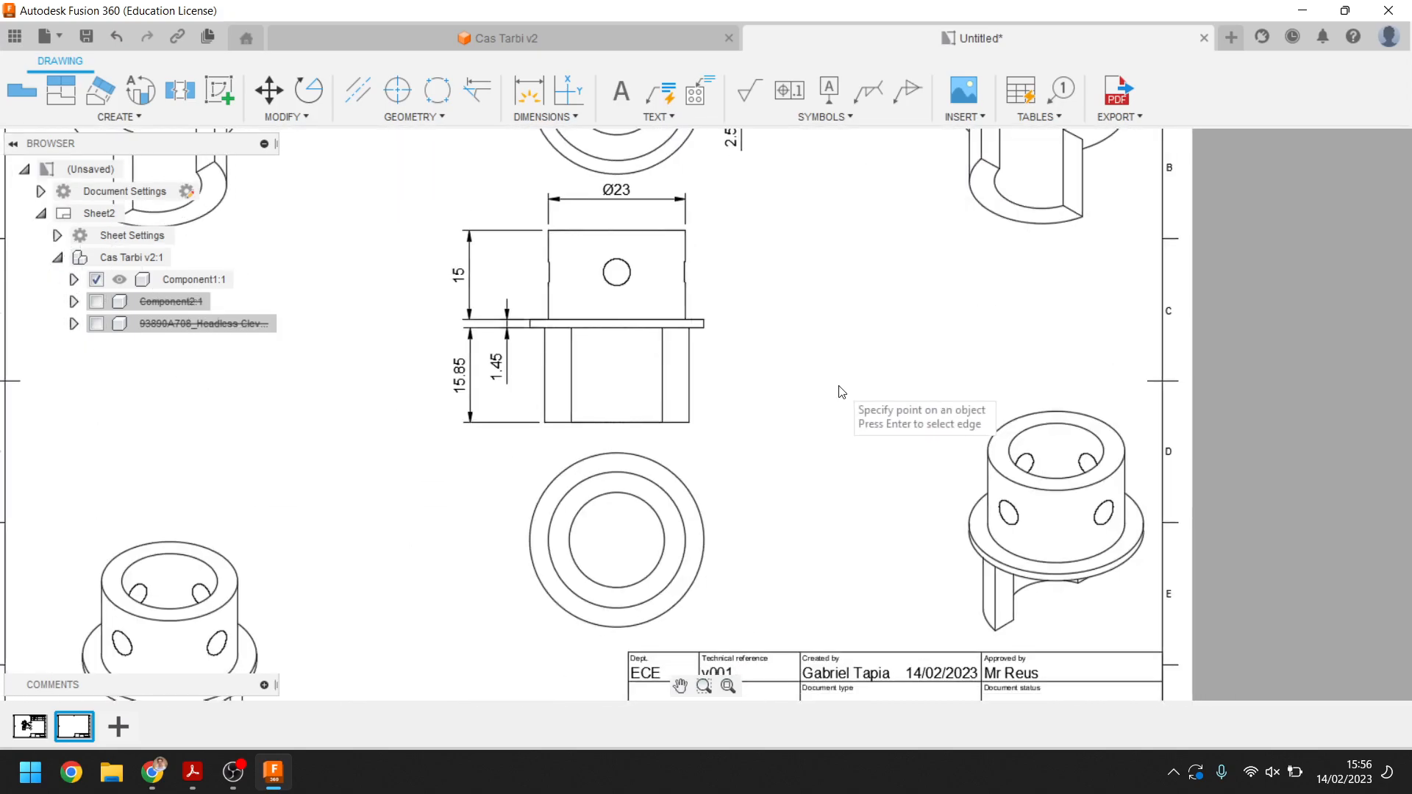
pyautogui.scroll(-4, 838, 397)
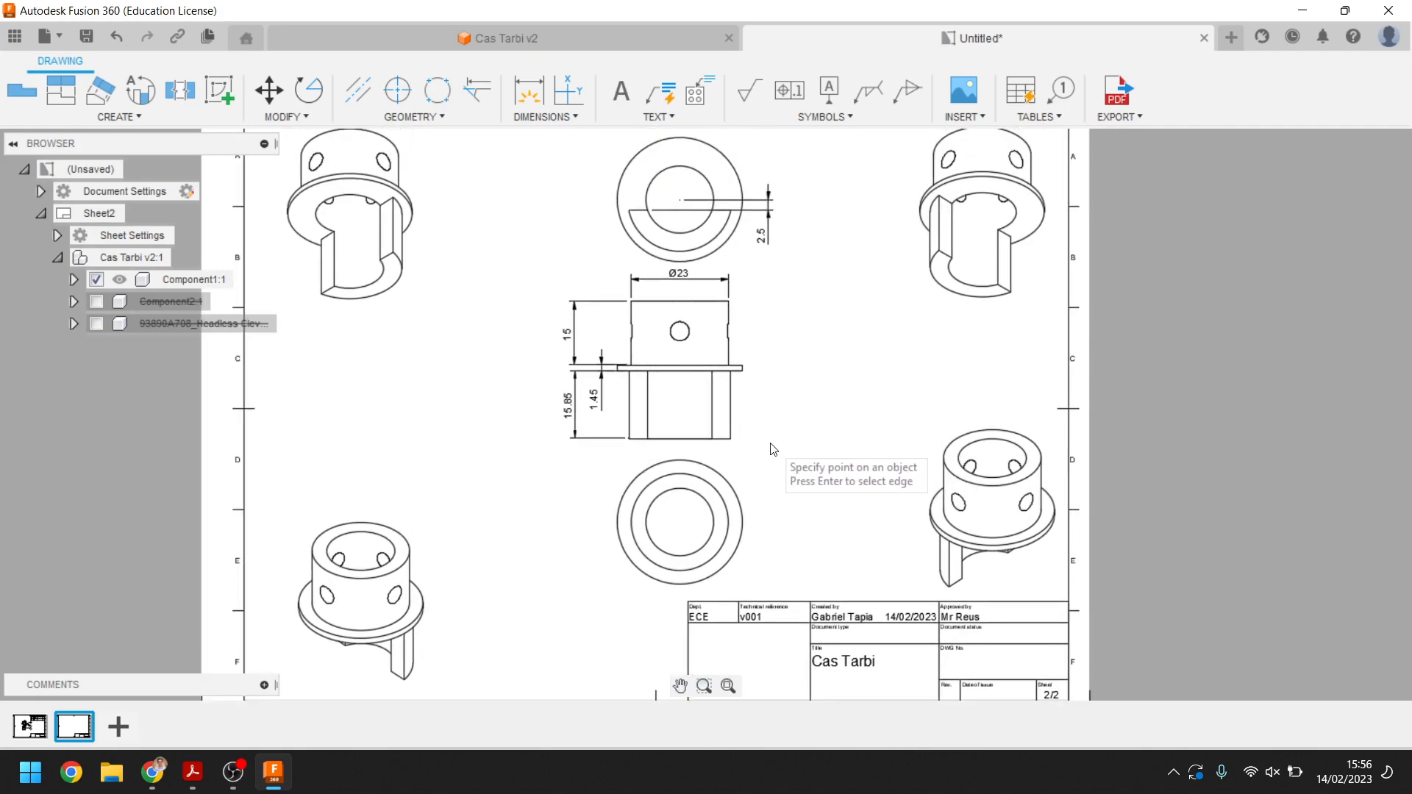
pyautogui.click(140, 116)
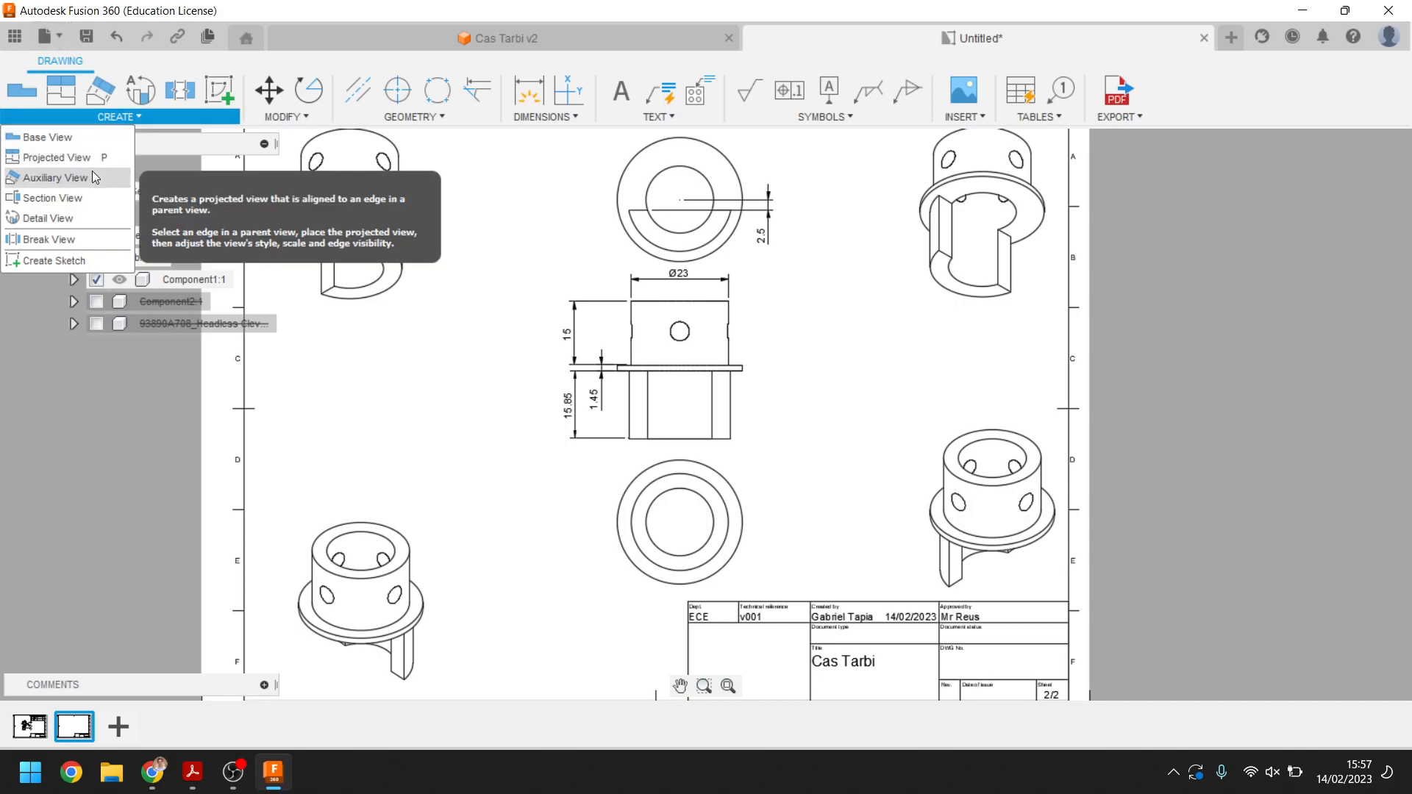
pyautogui.click(58, 198)
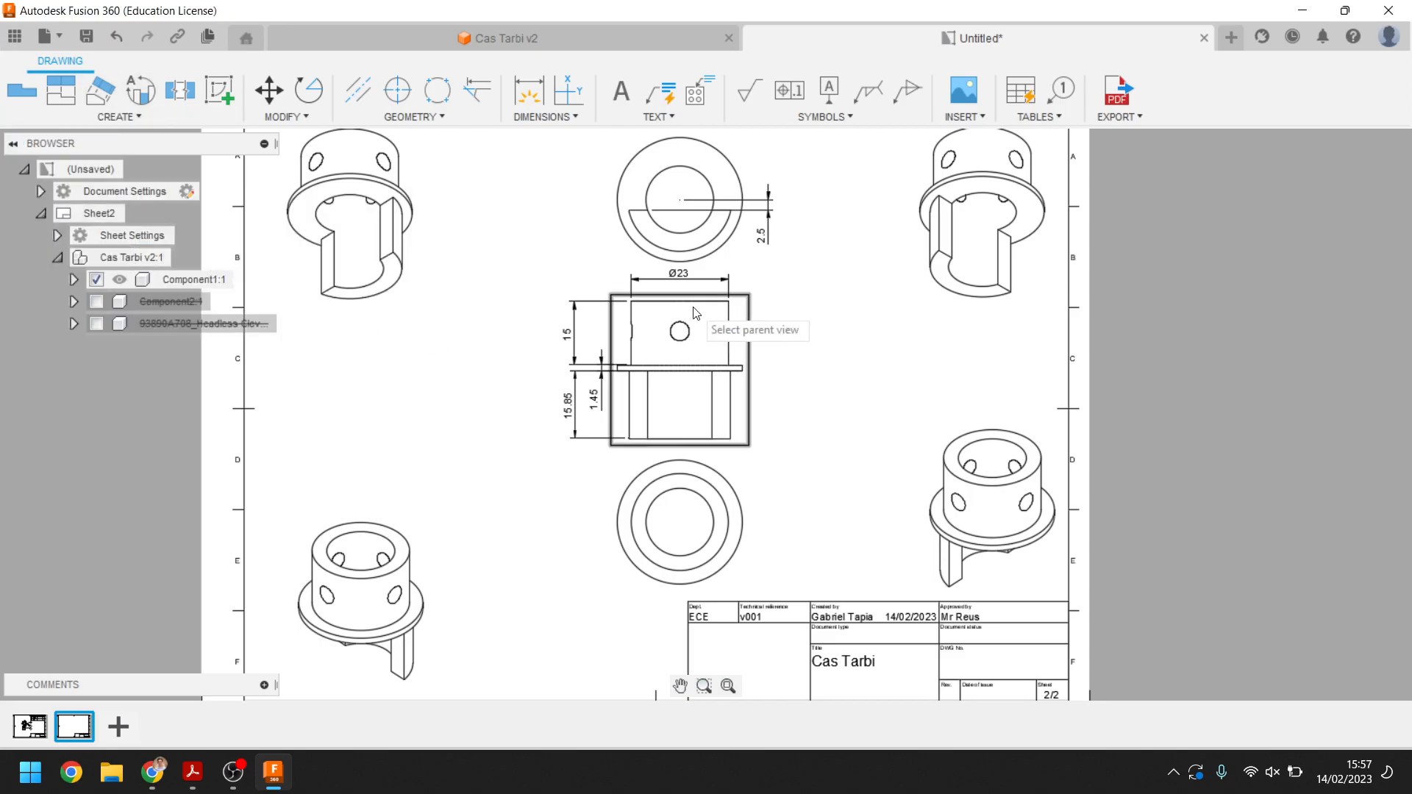
pyautogui.click(674, 345)
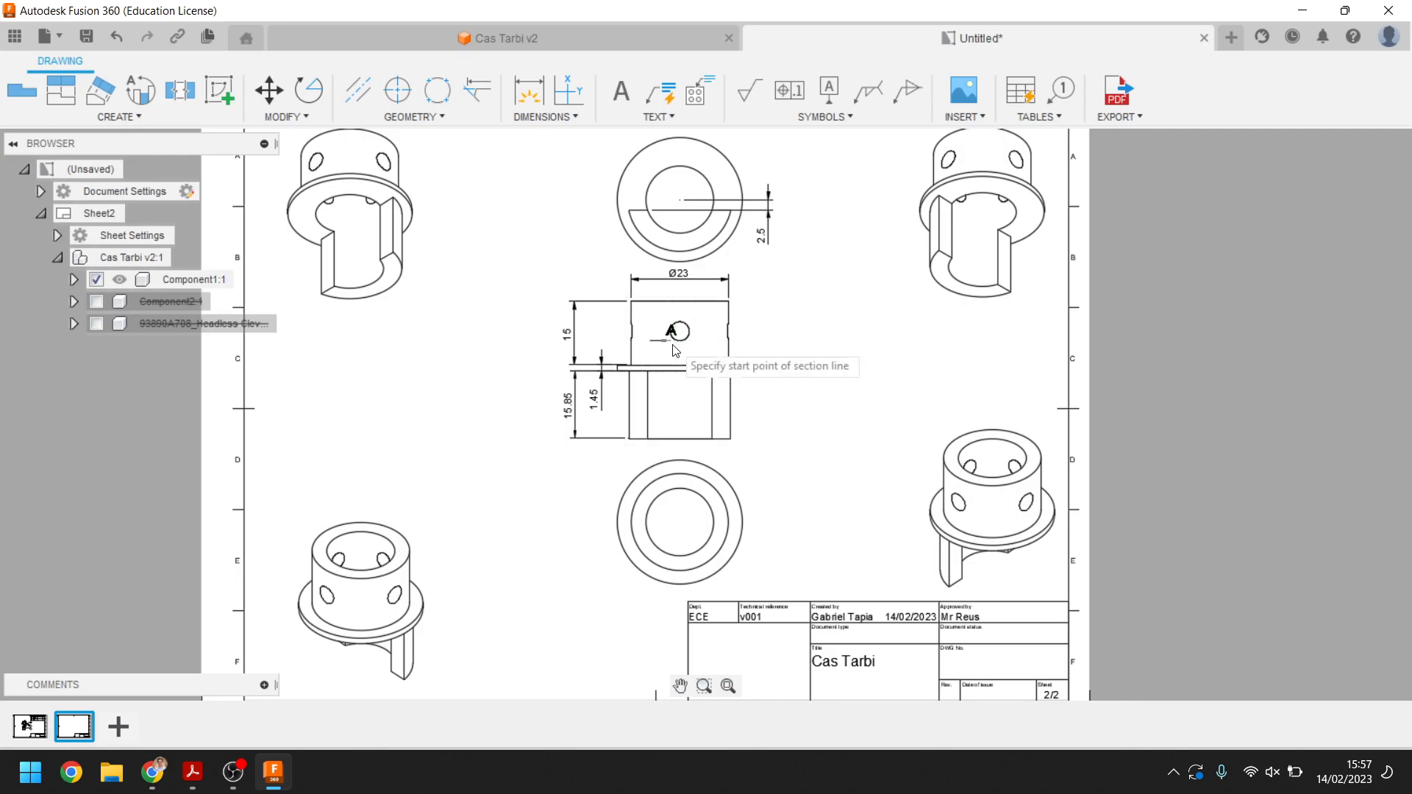
pyautogui.scroll(3, 680, 334)
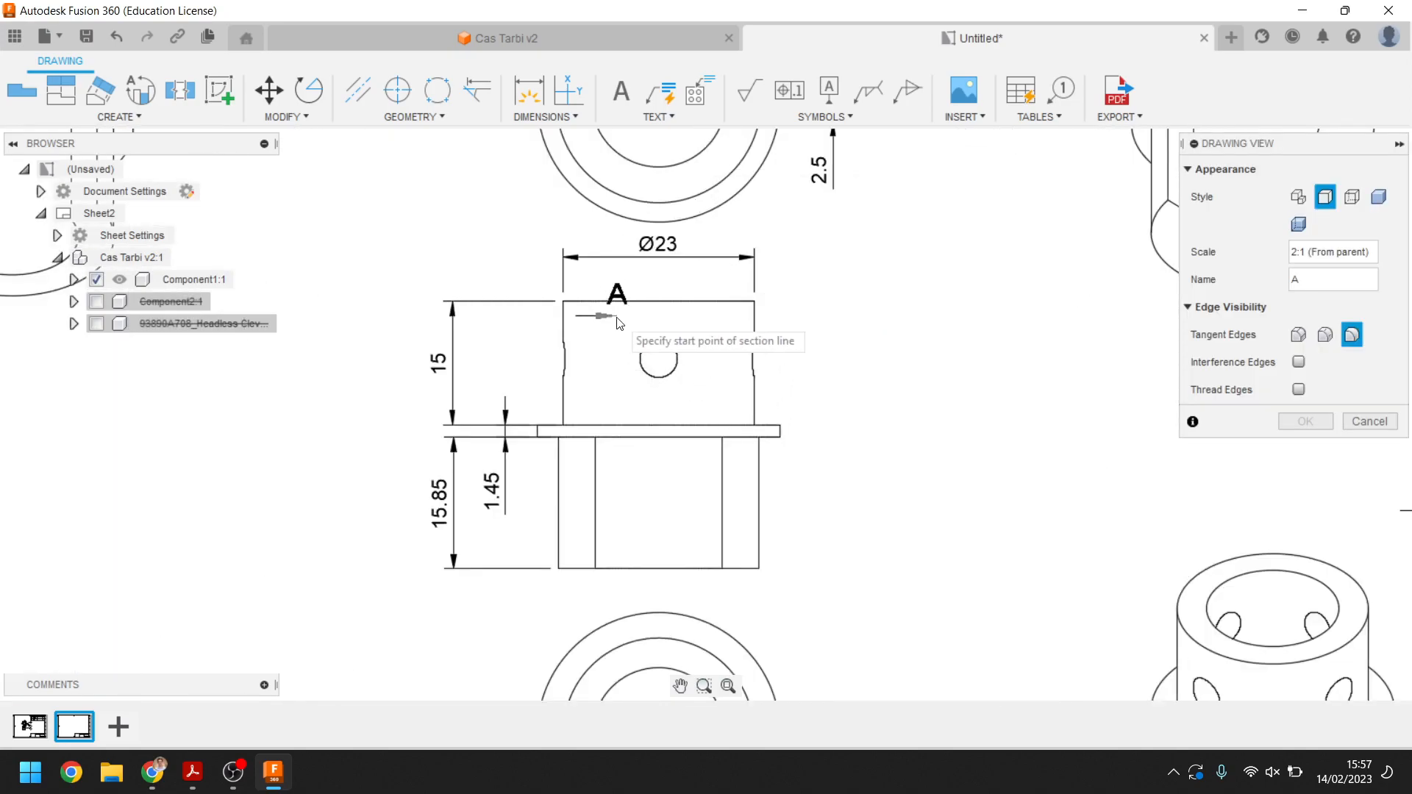
pyautogui.click(659, 302)
pyautogui.click(659, 569)
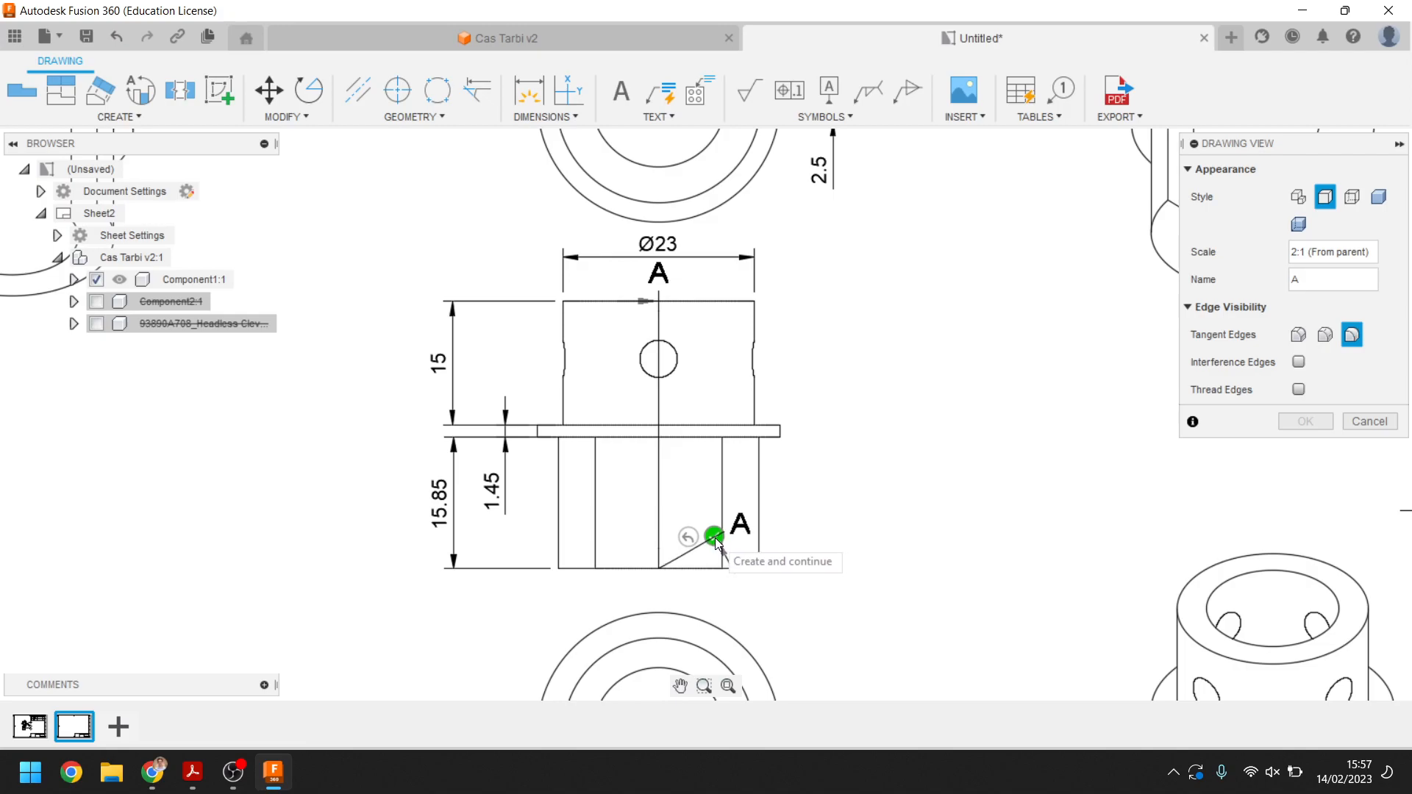
pyautogui.click(715, 537)
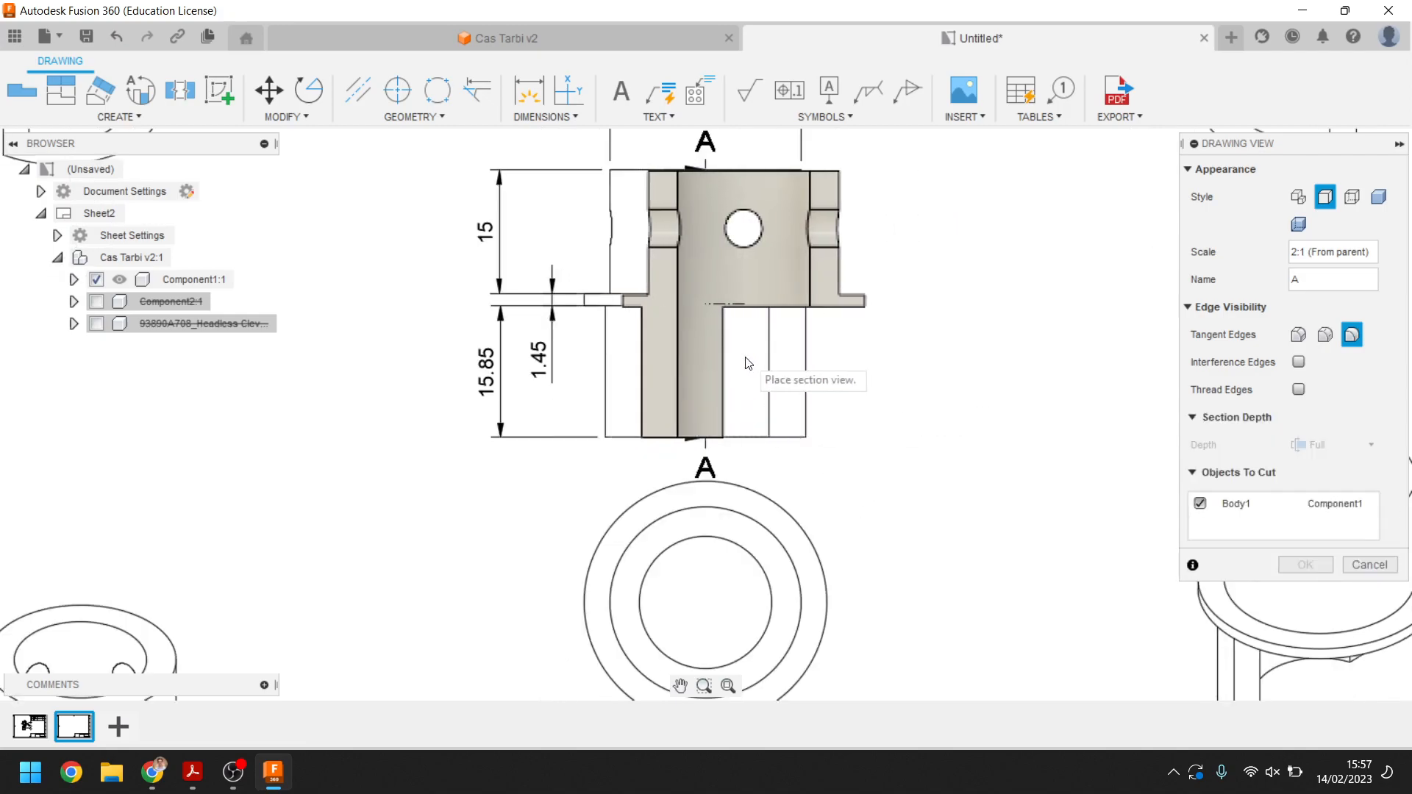
# Place section view A-A at 2:1 to the right of the base view and confirm it
pyautogui.moveTo(749, 392); pyautogui.dragTo(708, 397, button='middle')
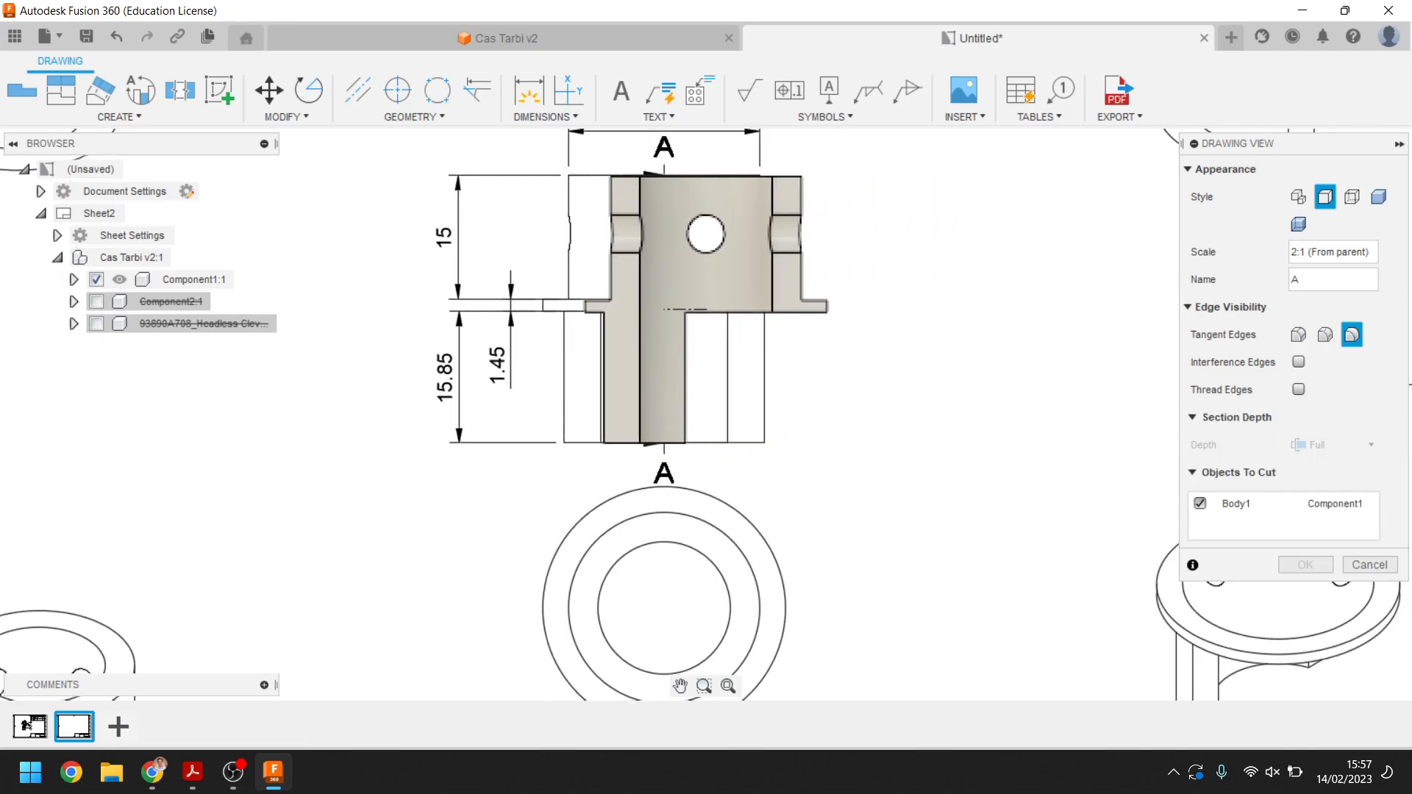
pyautogui.scroll(-3, 609, 417)
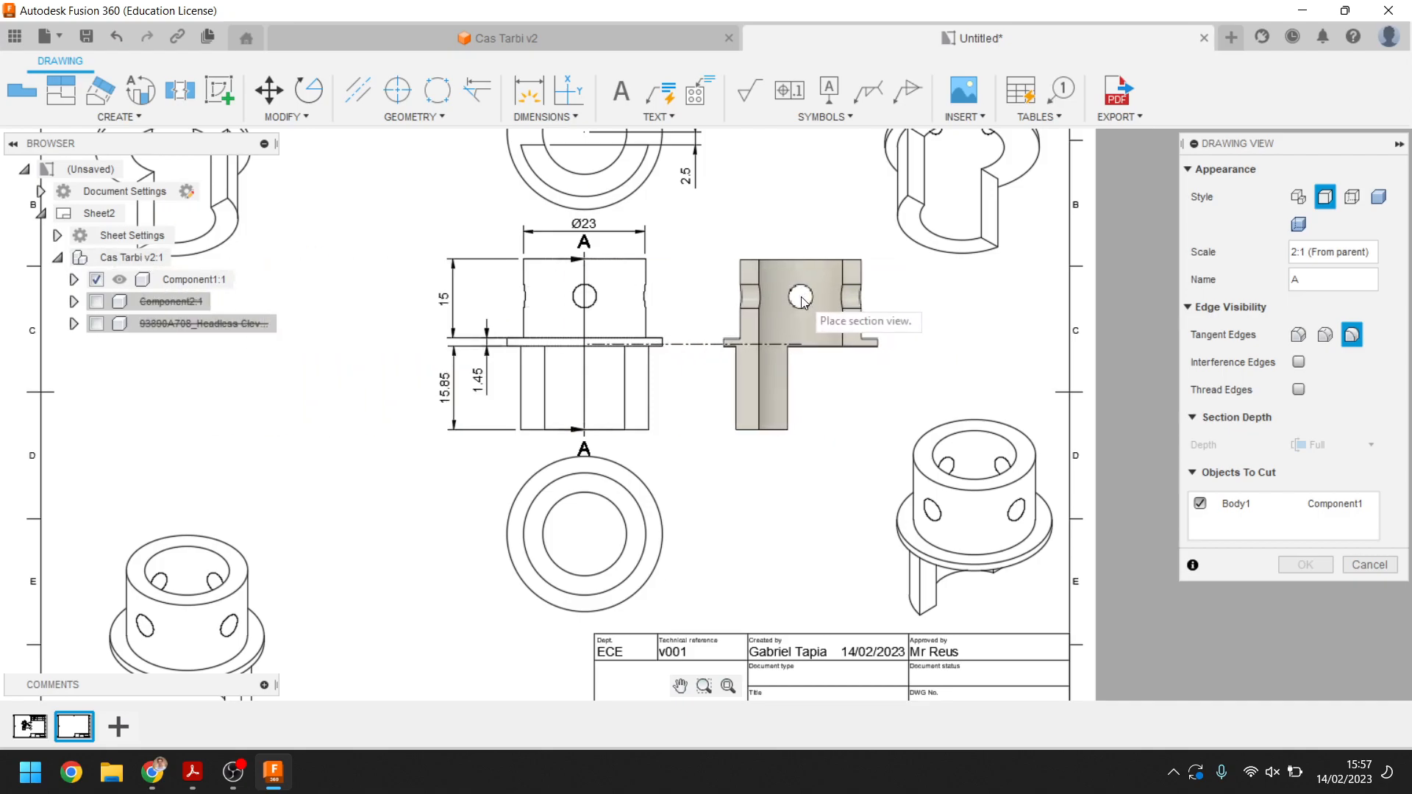
pyautogui.click(801, 297)
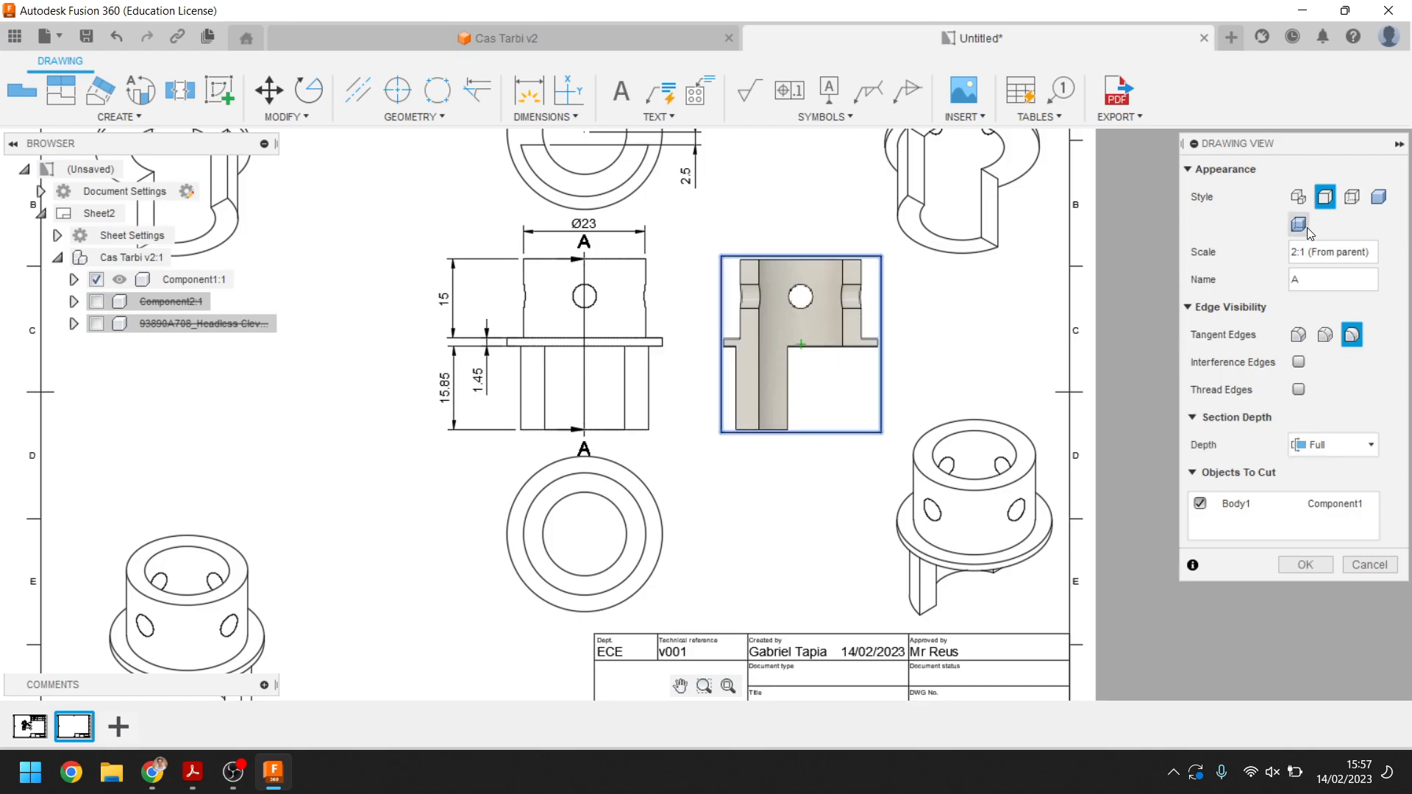
pyautogui.click(1303, 565)
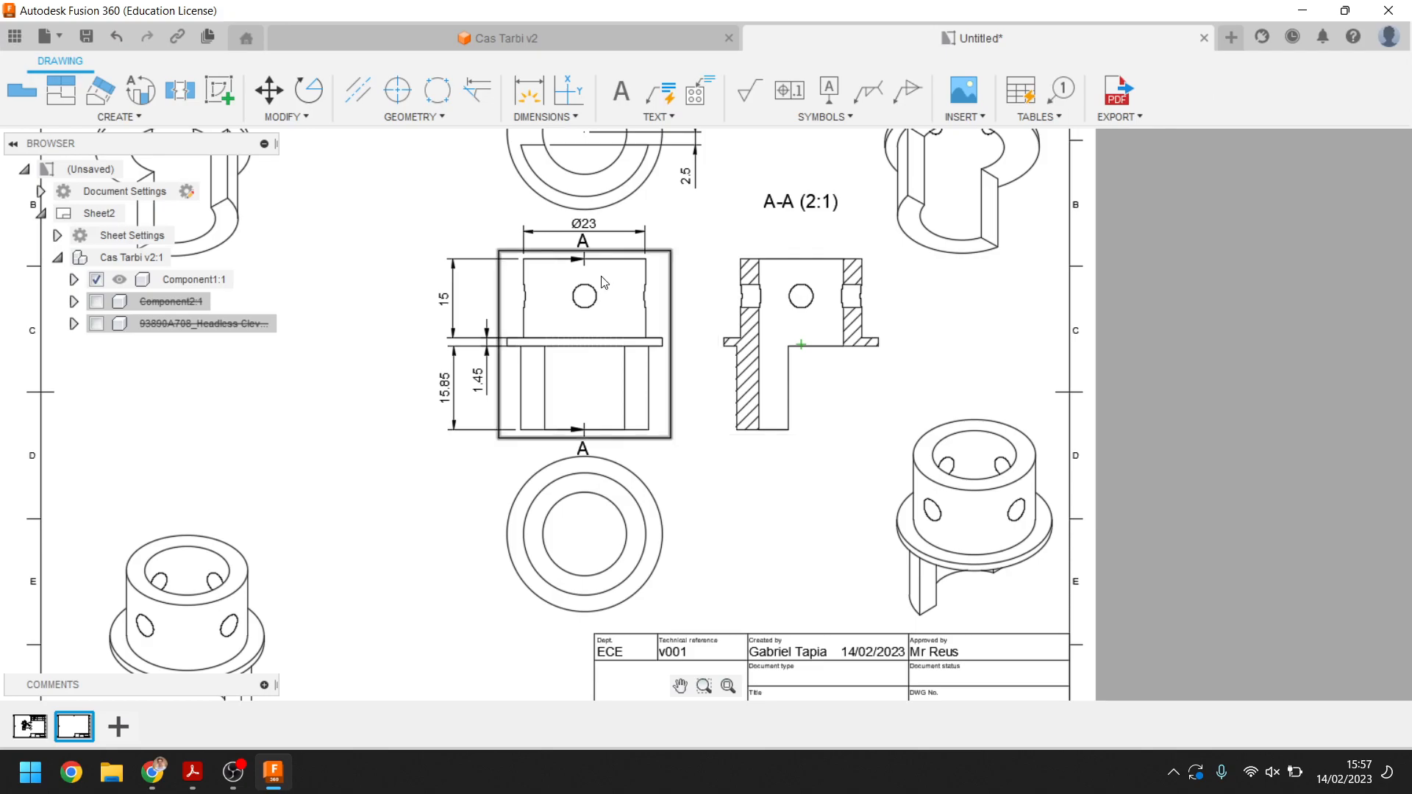
# Extend section line A's end points so its arrows sit beyond the base view's top and bottom edges
pyautogui.click(581, 265)
pyautogui.click(585, 260)
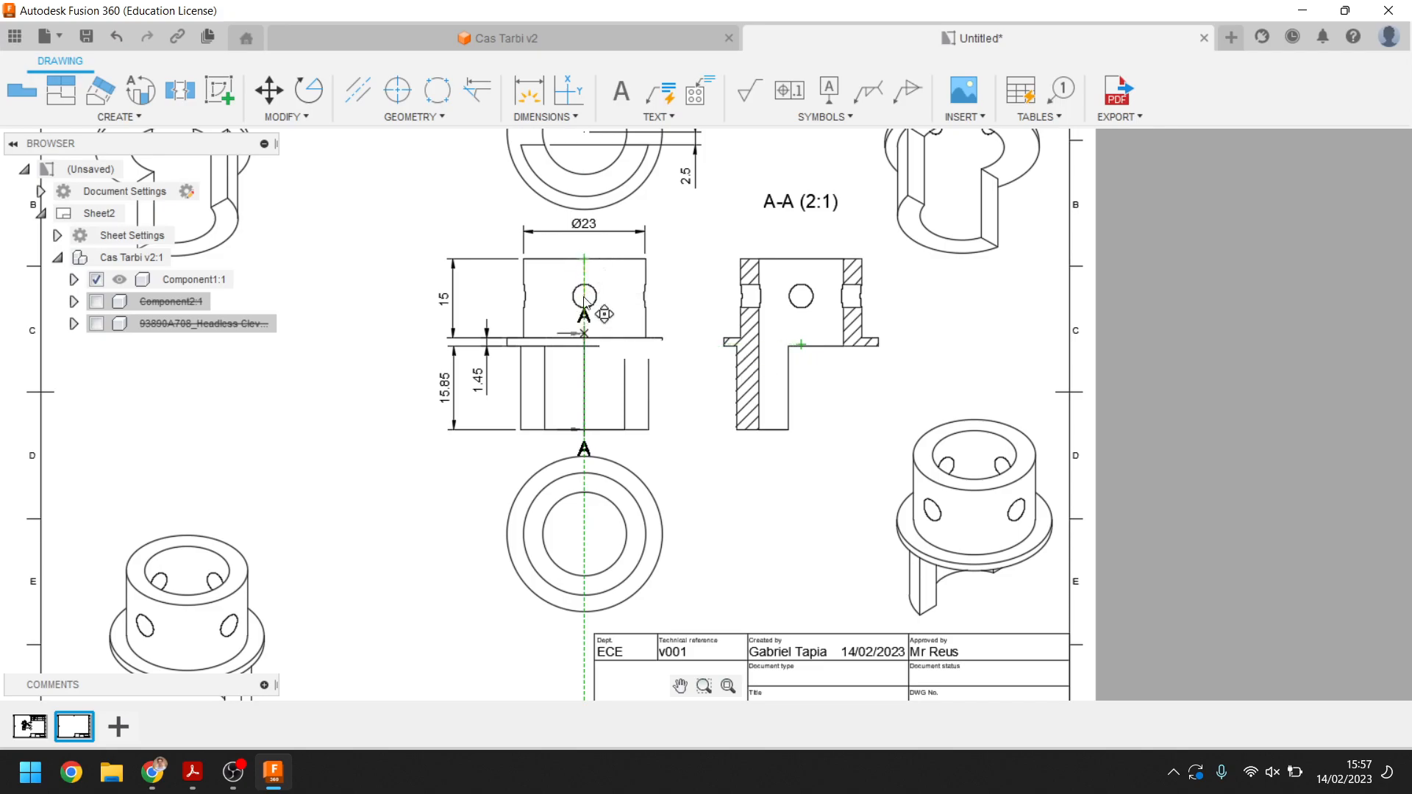
pyautogui.click(584, 239)
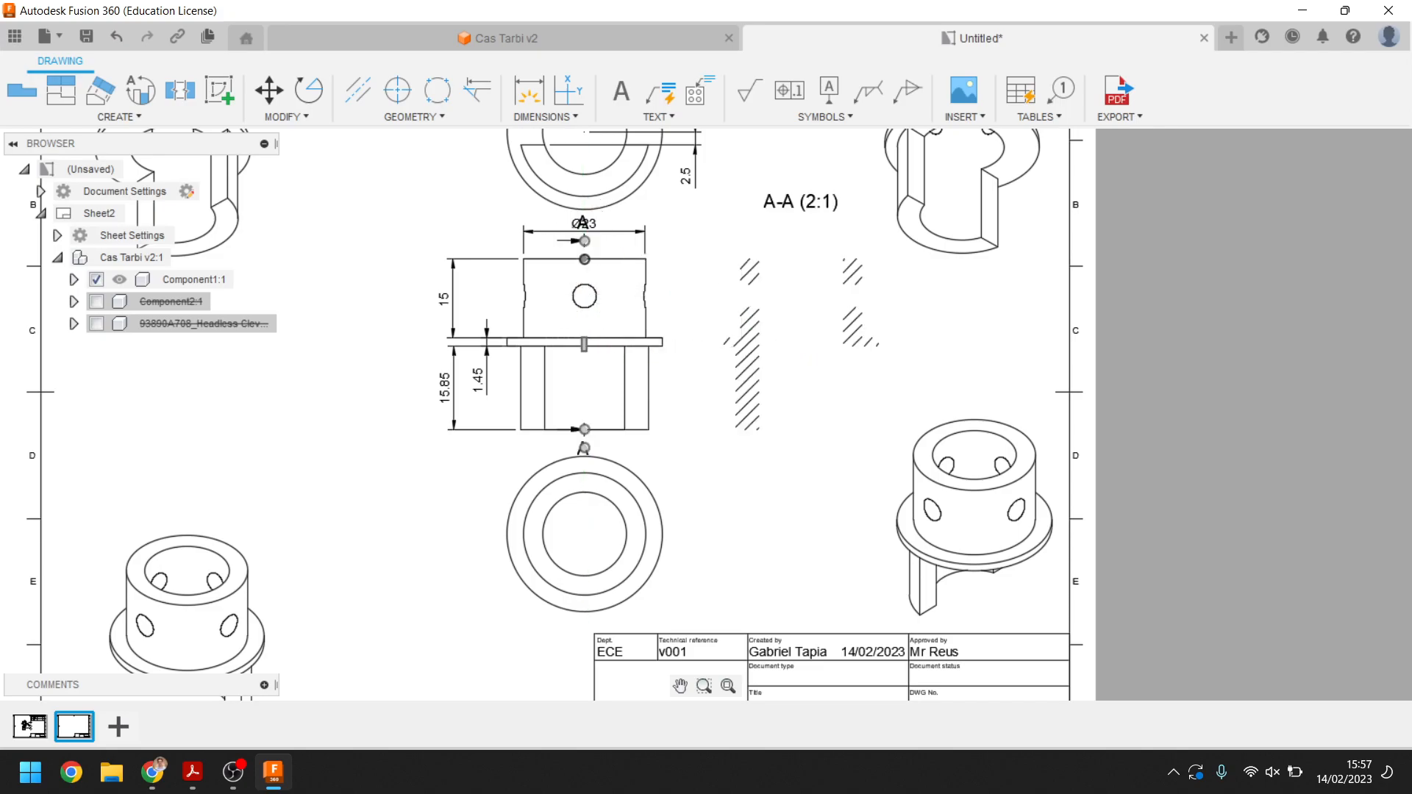
pyautogui.click(583, 430)
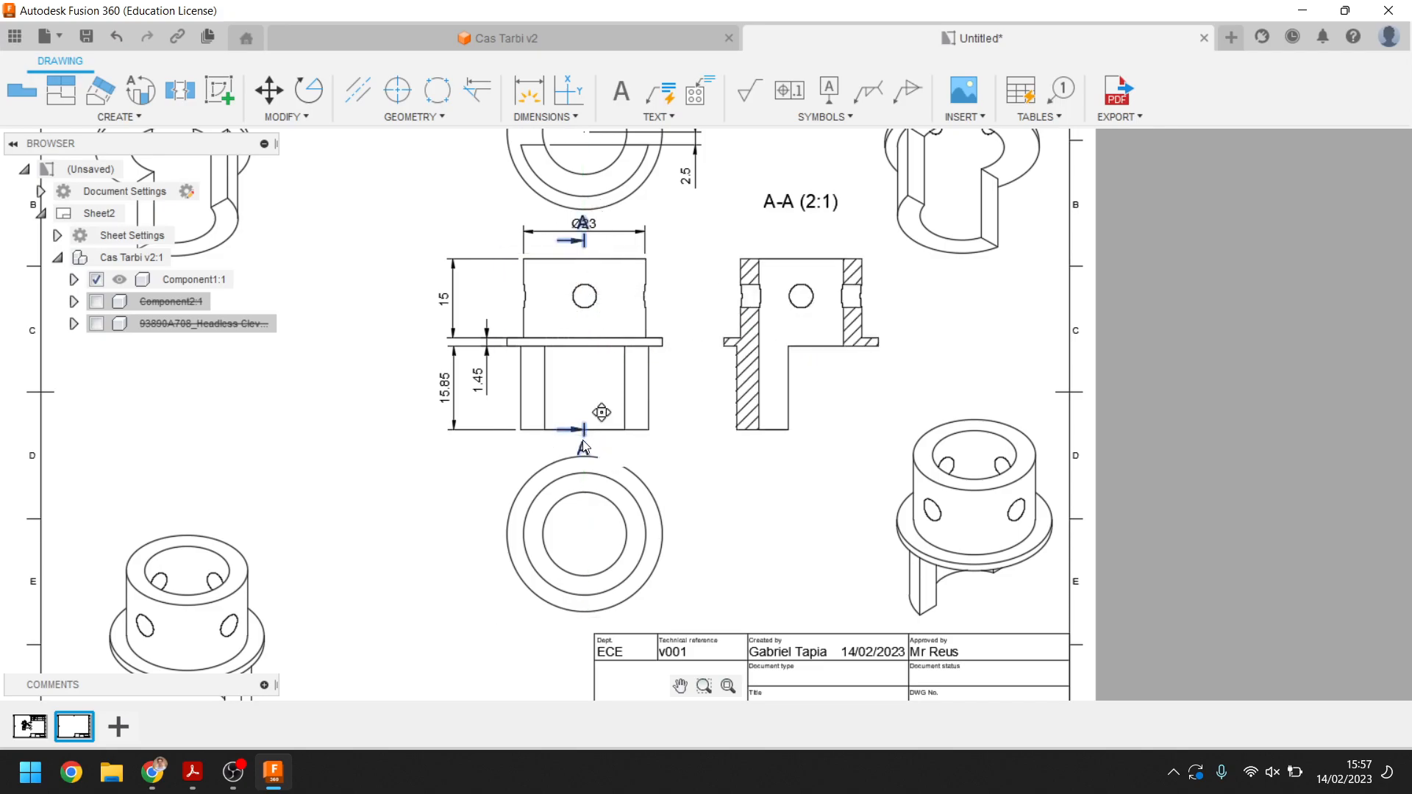
pyautogui.click(585, 448)
pyautogui.press('Escape')
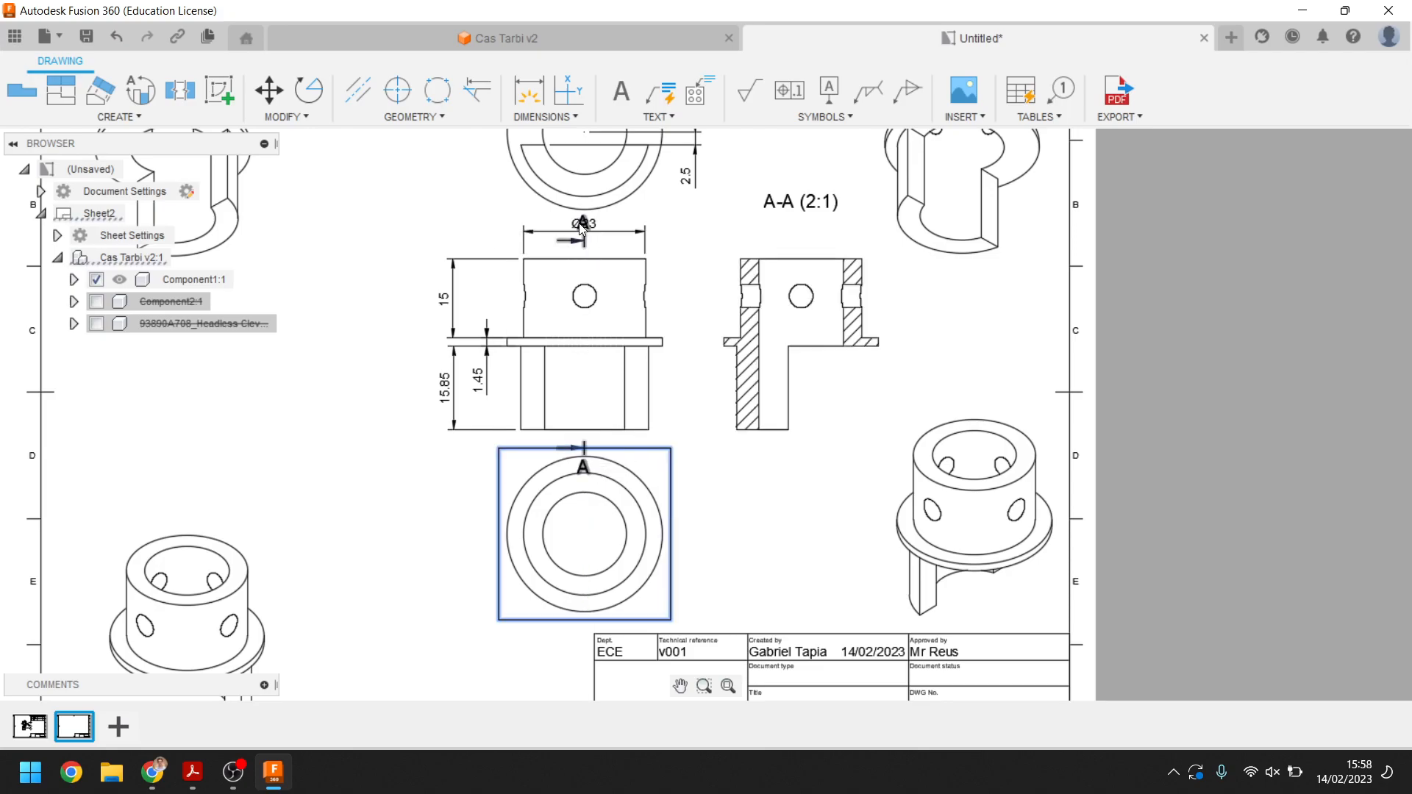
# Zoom and pan in to examine section view A-A and its hatching closely
pyautogui.scroll(-2, 592, 268)
pyautogui.scroll(2, 588, 261)
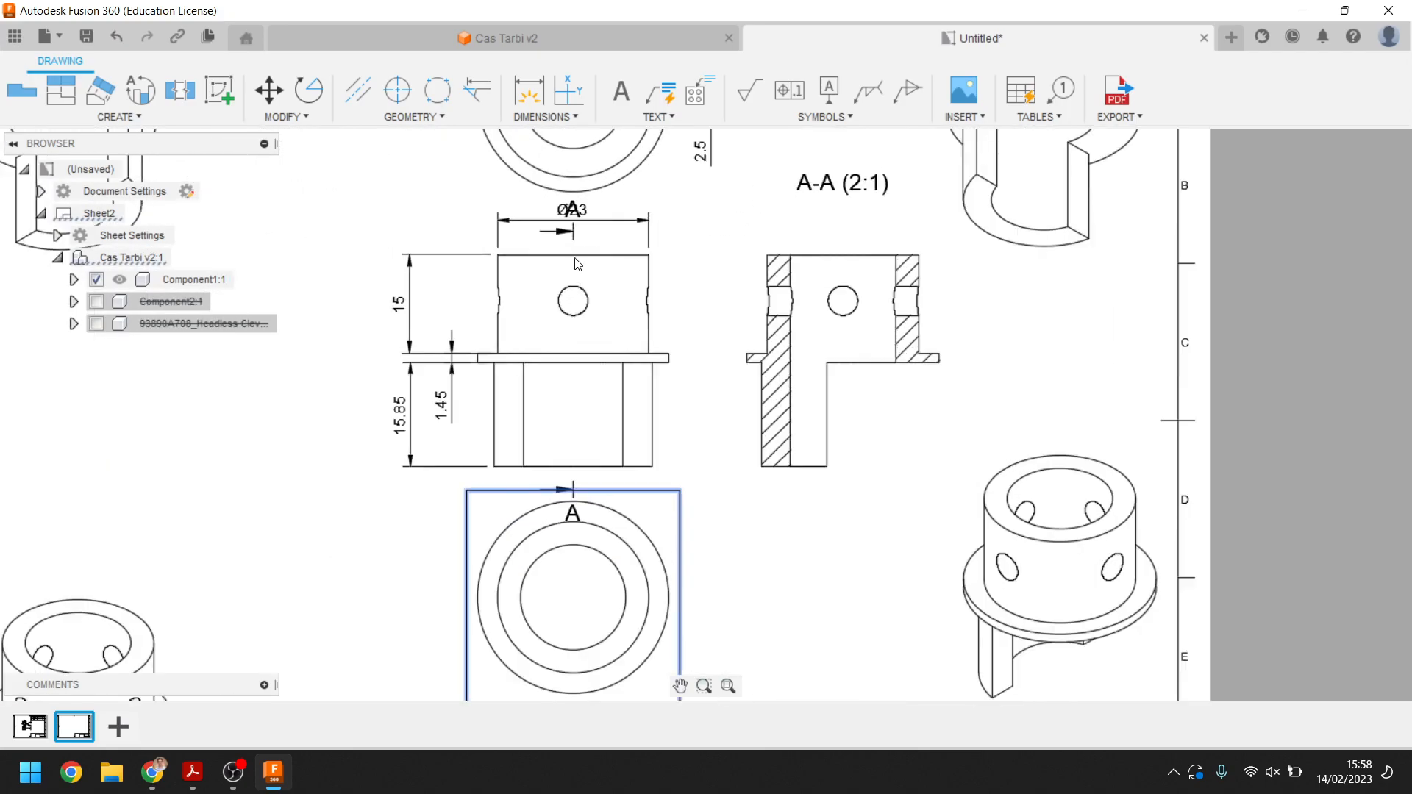
pyautogui.scroll(2, 566, 224)
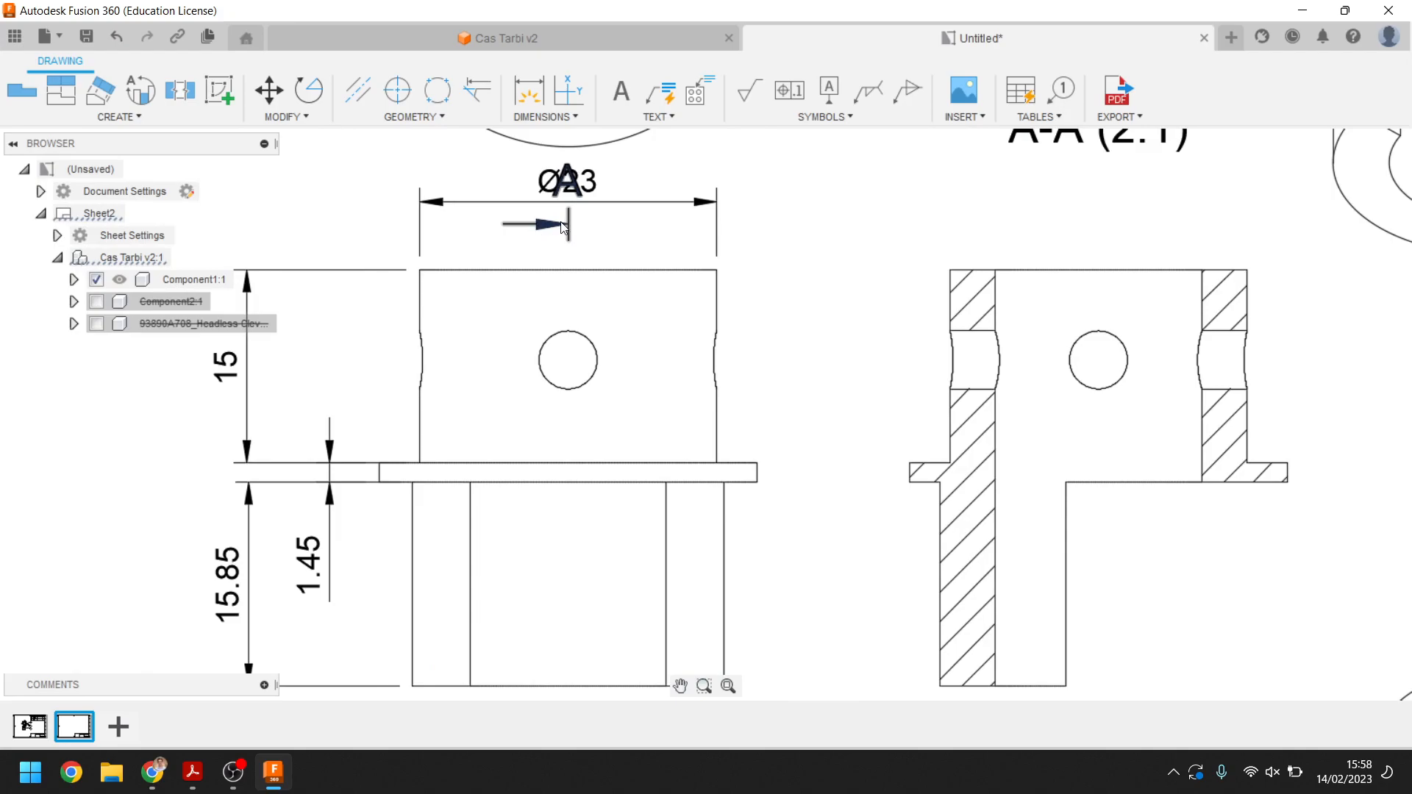
pyautogui.moveTo(1210, 340); pyautogui.dragTo(967, 346, button='middle')
pyautogui.moveTo(847, 220); pyautogui.dragTo(810, 340, button='middle')
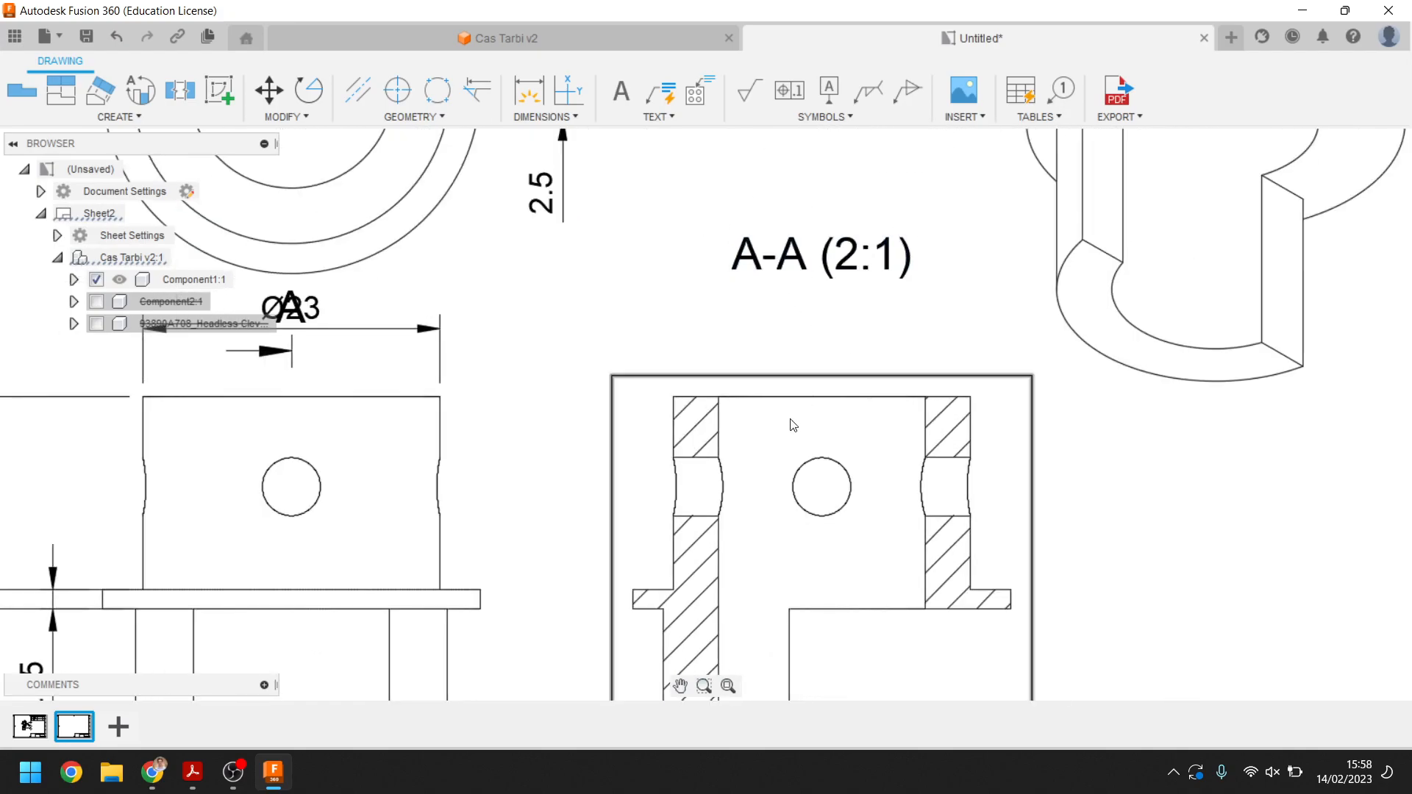
pyautogui.moveTo(791, 415); pyautogui.dragTo(793, 298, button='middle')
pyautogui.scroll(-1, 720, 302)
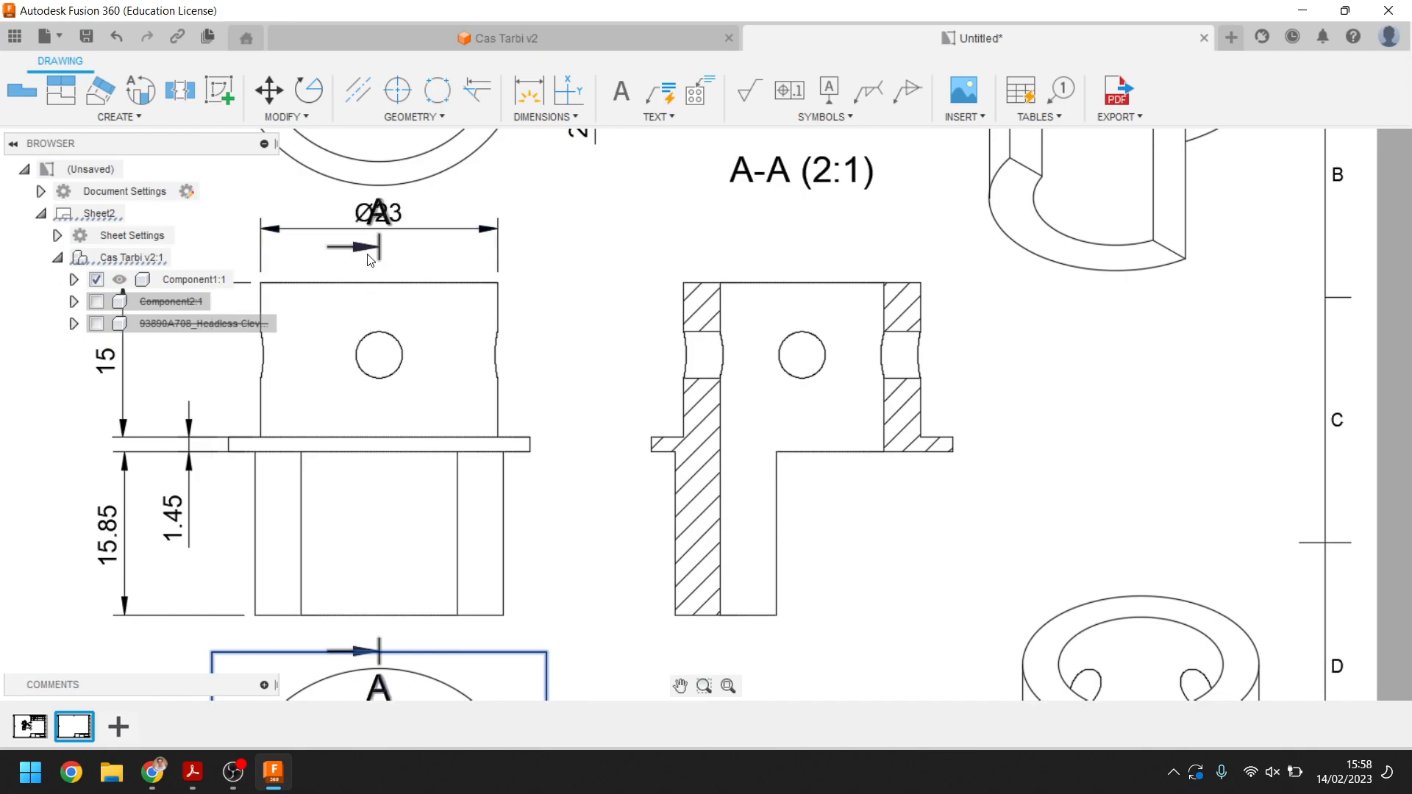
pyautogui.moveTo(673, 396); pyautogui.dragTo(596, 263, button='middle')
pyautogui.scroll(-3, 590, 266)
pyautogui.scroll(4, 736, 353)
pyautogui.moveTo(809, 401); pyautogui.dragTo(869, 545, button='middle')
pyautogui.scroll(-1, 875, 537)
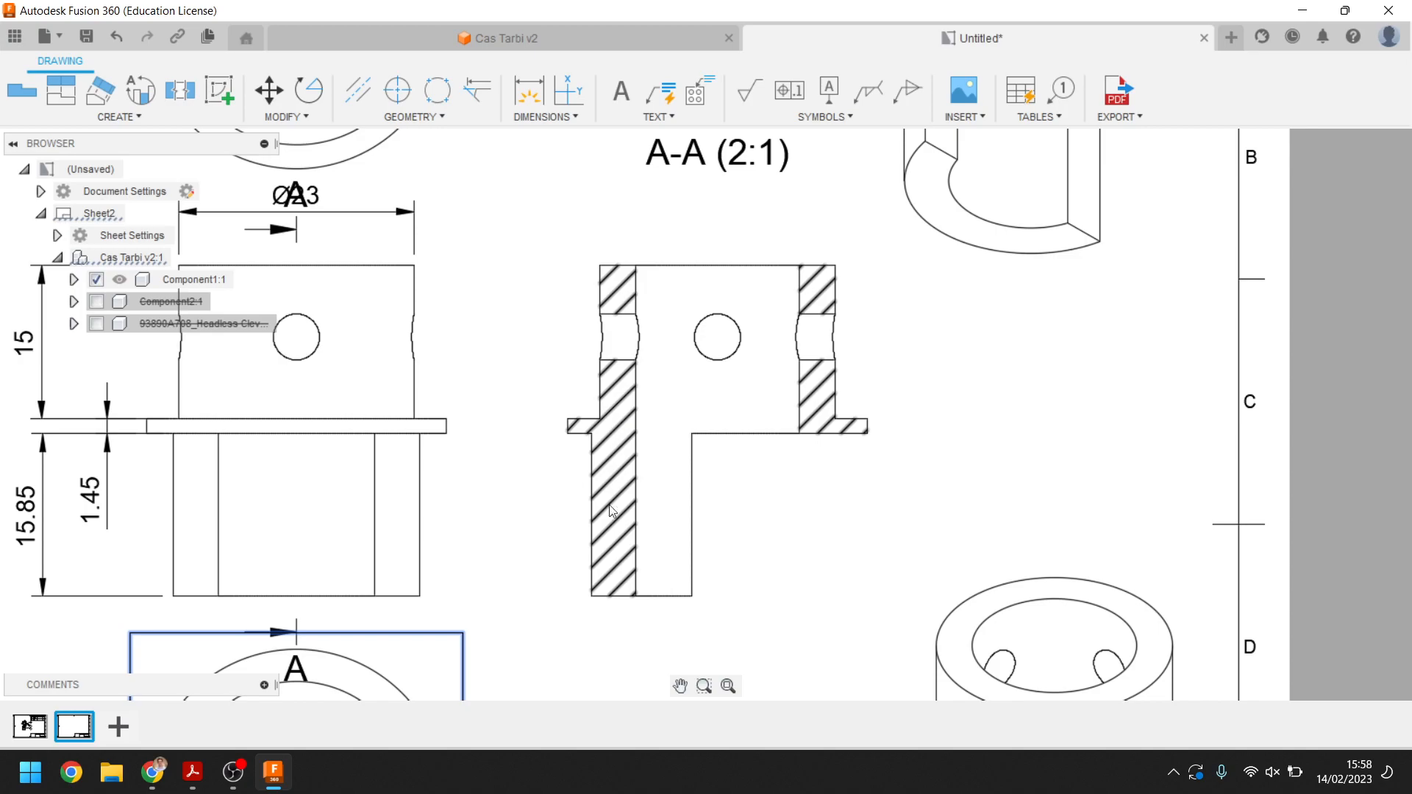
# Edit the hatch of section view A-A and set its pattern to ANSI37
pyautogui.doubleClick(621, 431)
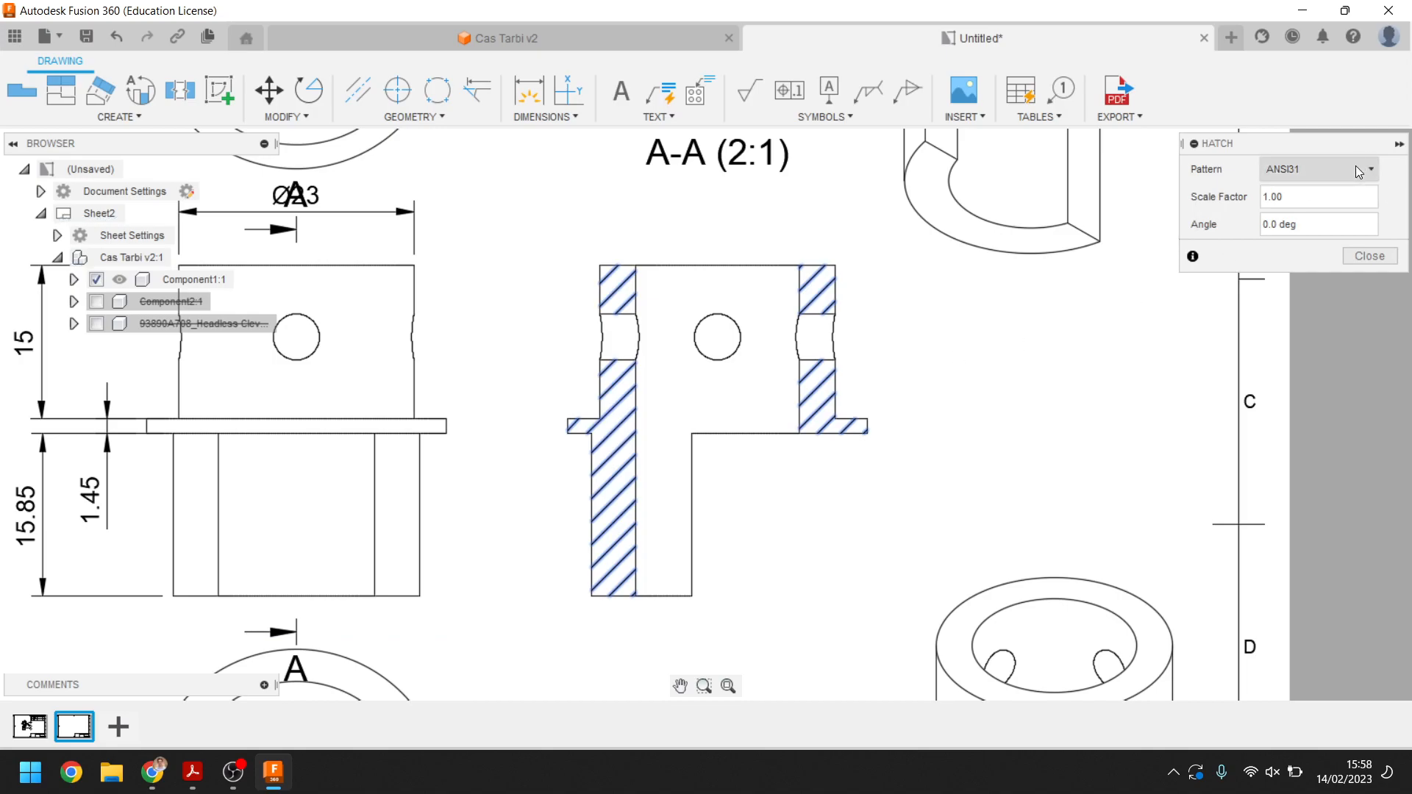
pyautogui.click(1356, 165)
pyautogui.click(1321, 227)
pyautogui.click(1327, 179)
pyautogui.click(1293, 333)
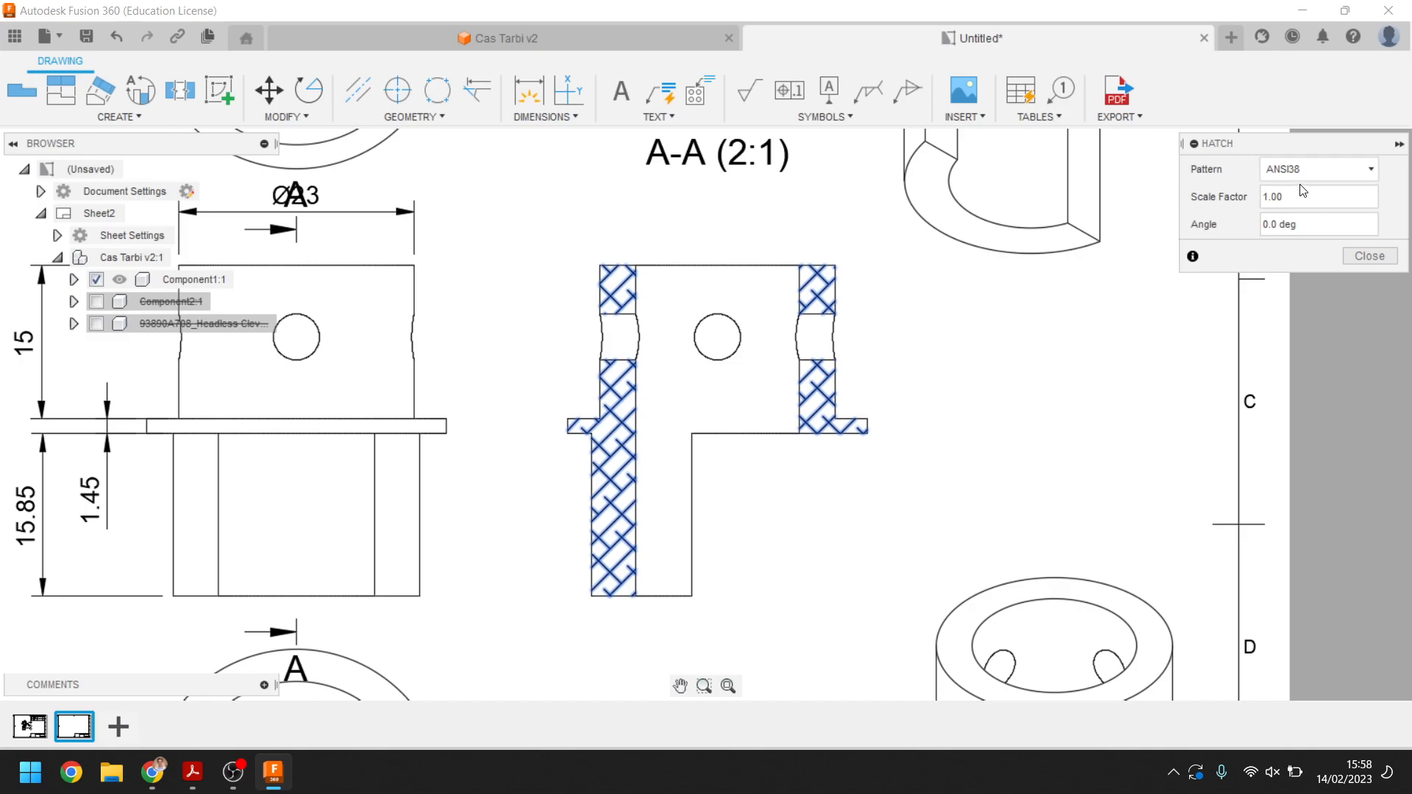
pyautogui.click(1294, 170)
pyautogui.click(1288, 313)
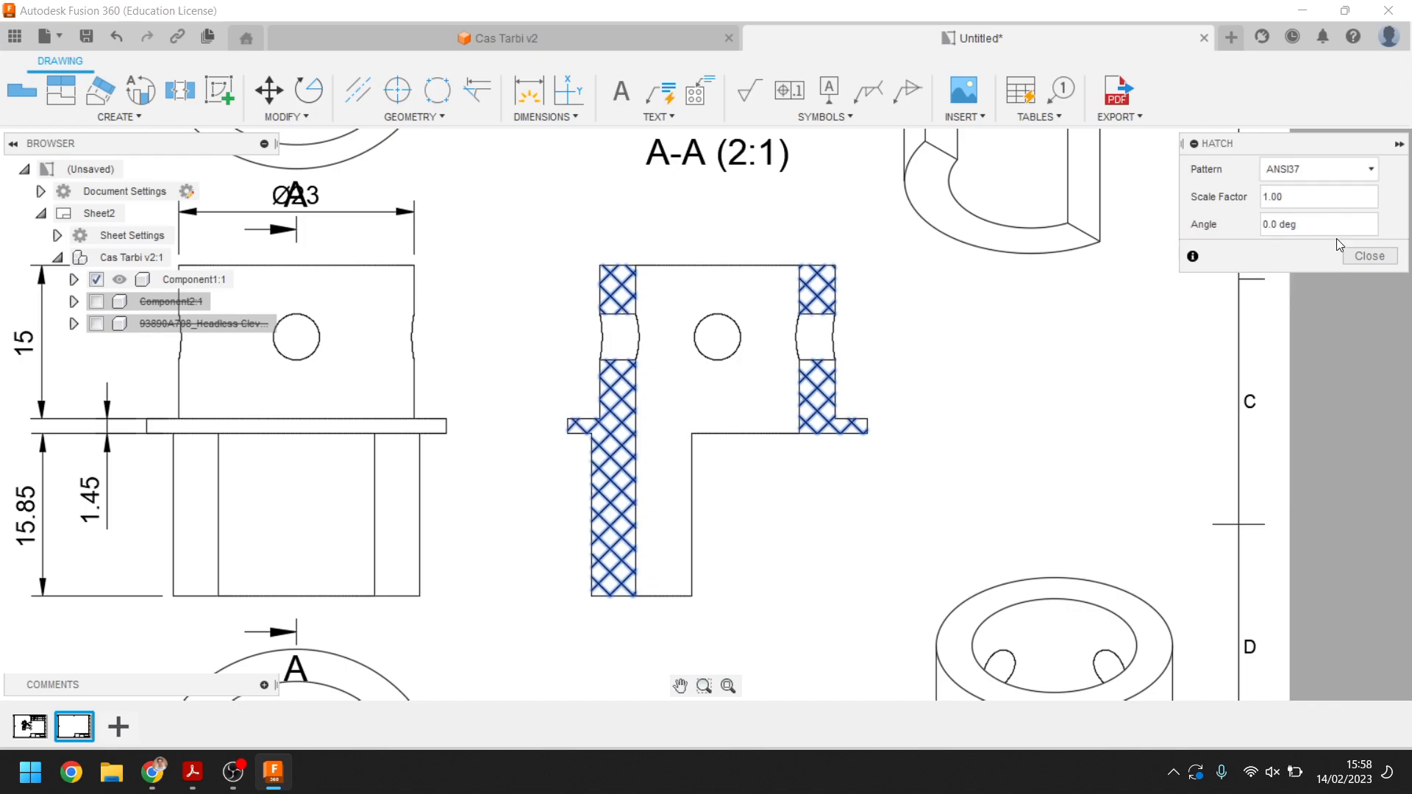
pyautogui.click(1356, 255)
# Zoom out to the whole sheet and start exporting the drawing as a PDF
pyautogui.moveTo(1075, 438); pyautogui.dragTo(1179, 375, button='middle')
pyautogui.scroll(-5, 680, 474)
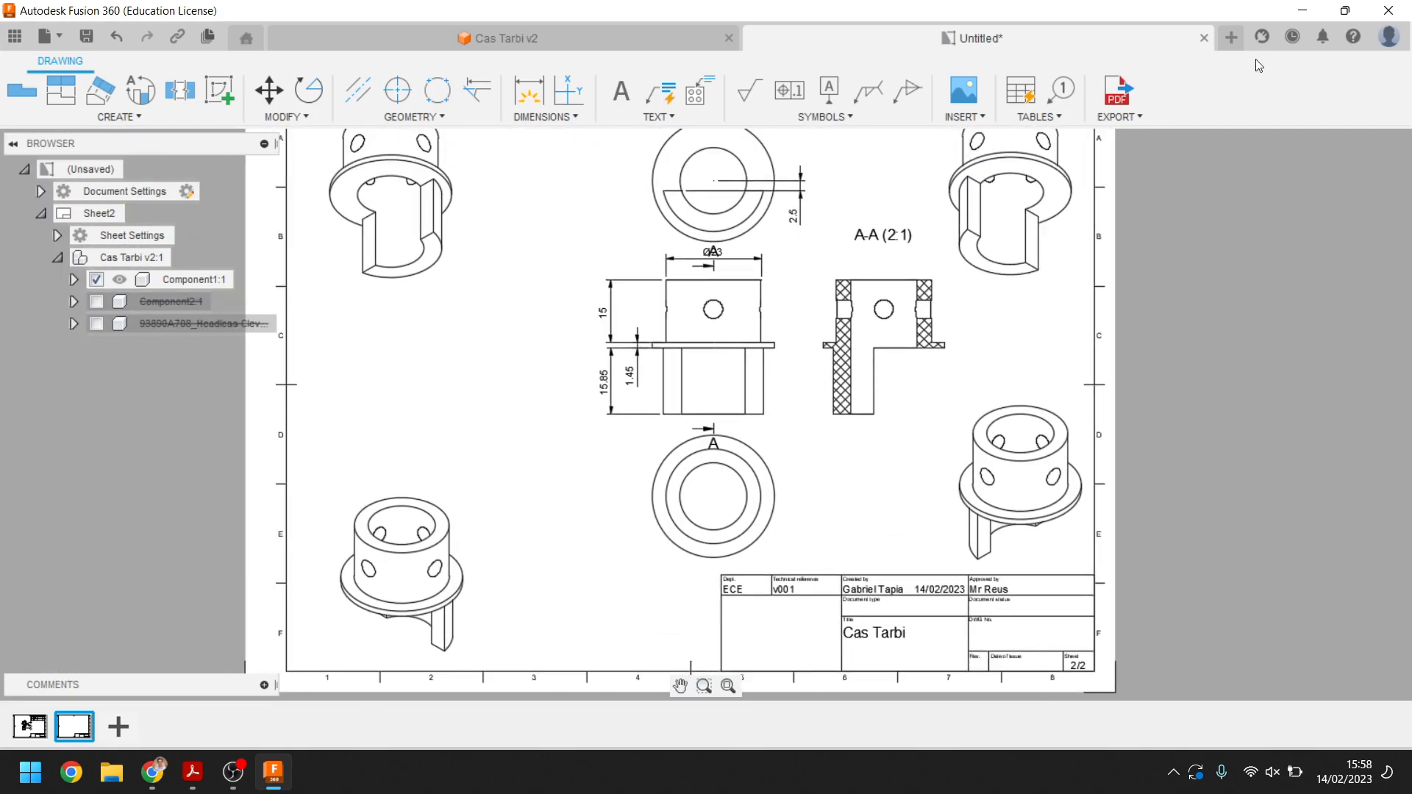
pyautogui.click(1117, 121)
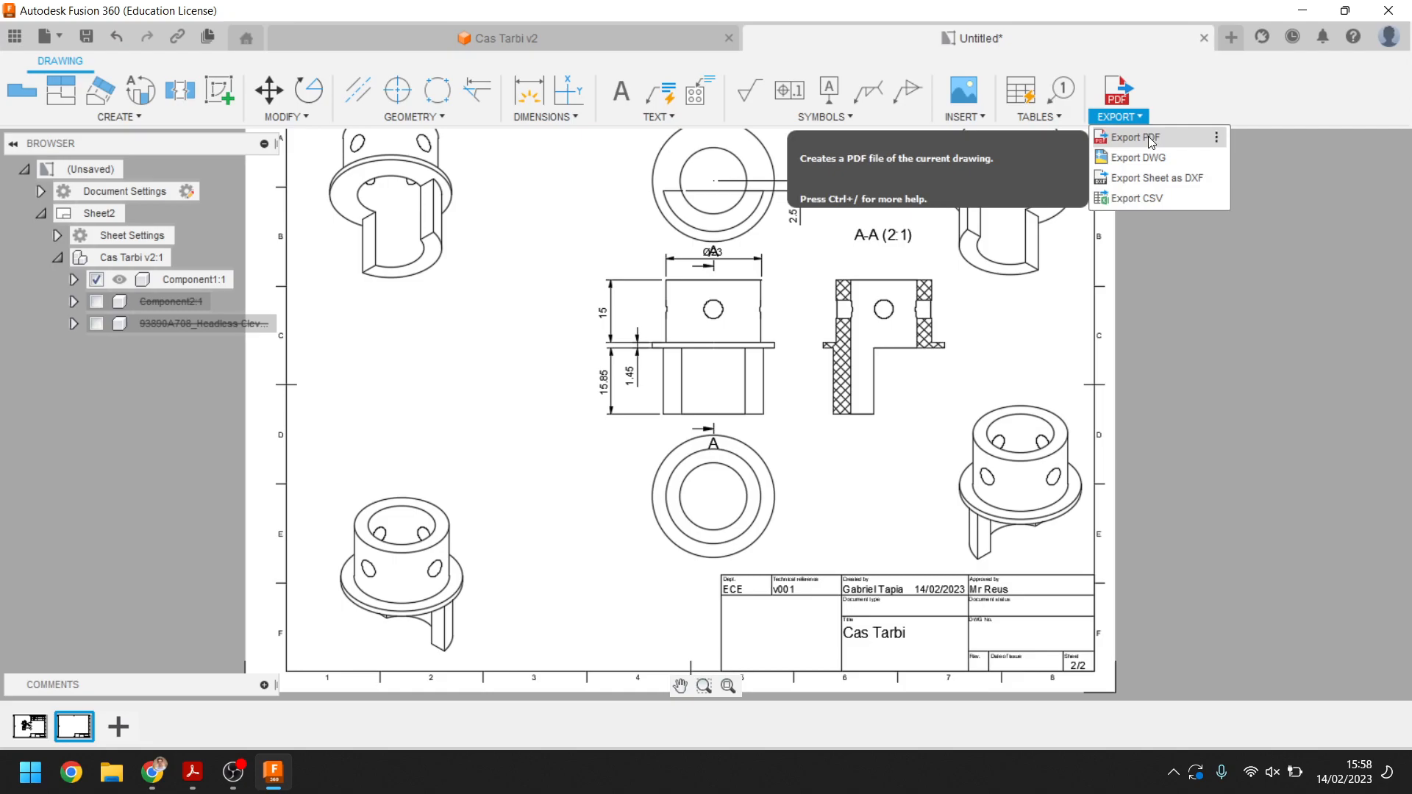